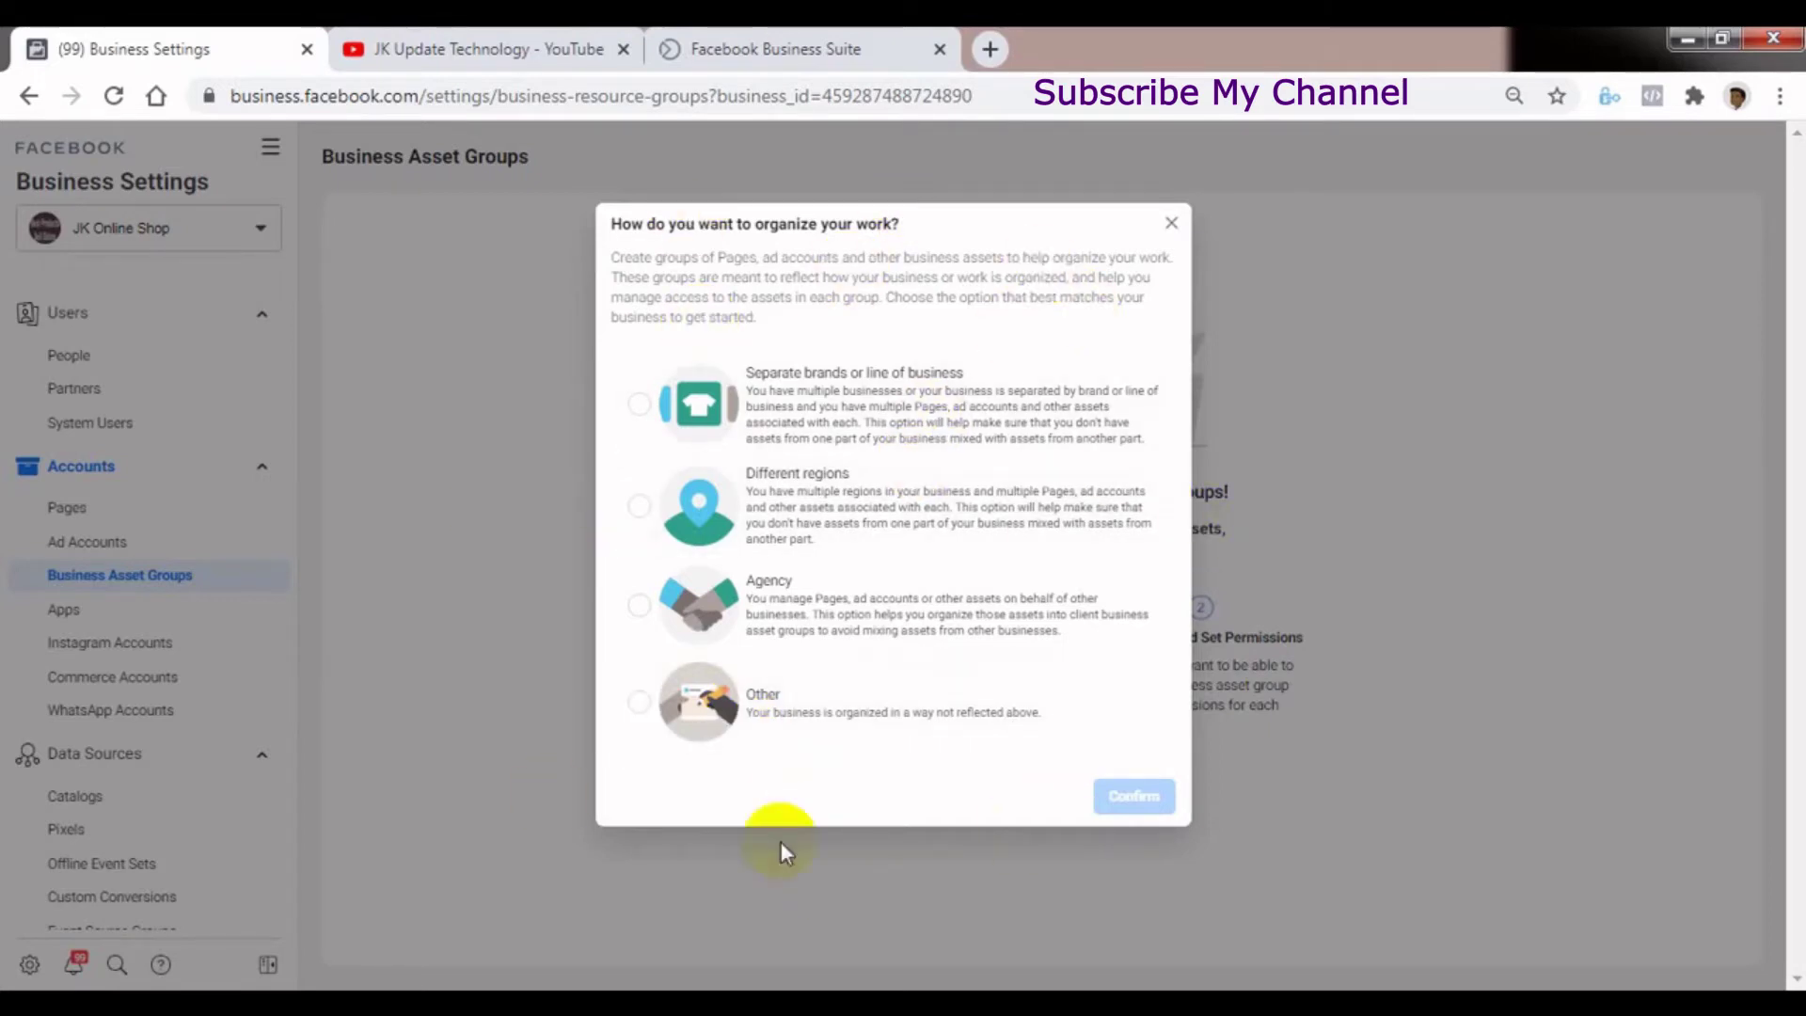
# Choose Agency as the way to organize the work and name the new business asset group oppp
pyautogui.click(805, 617)
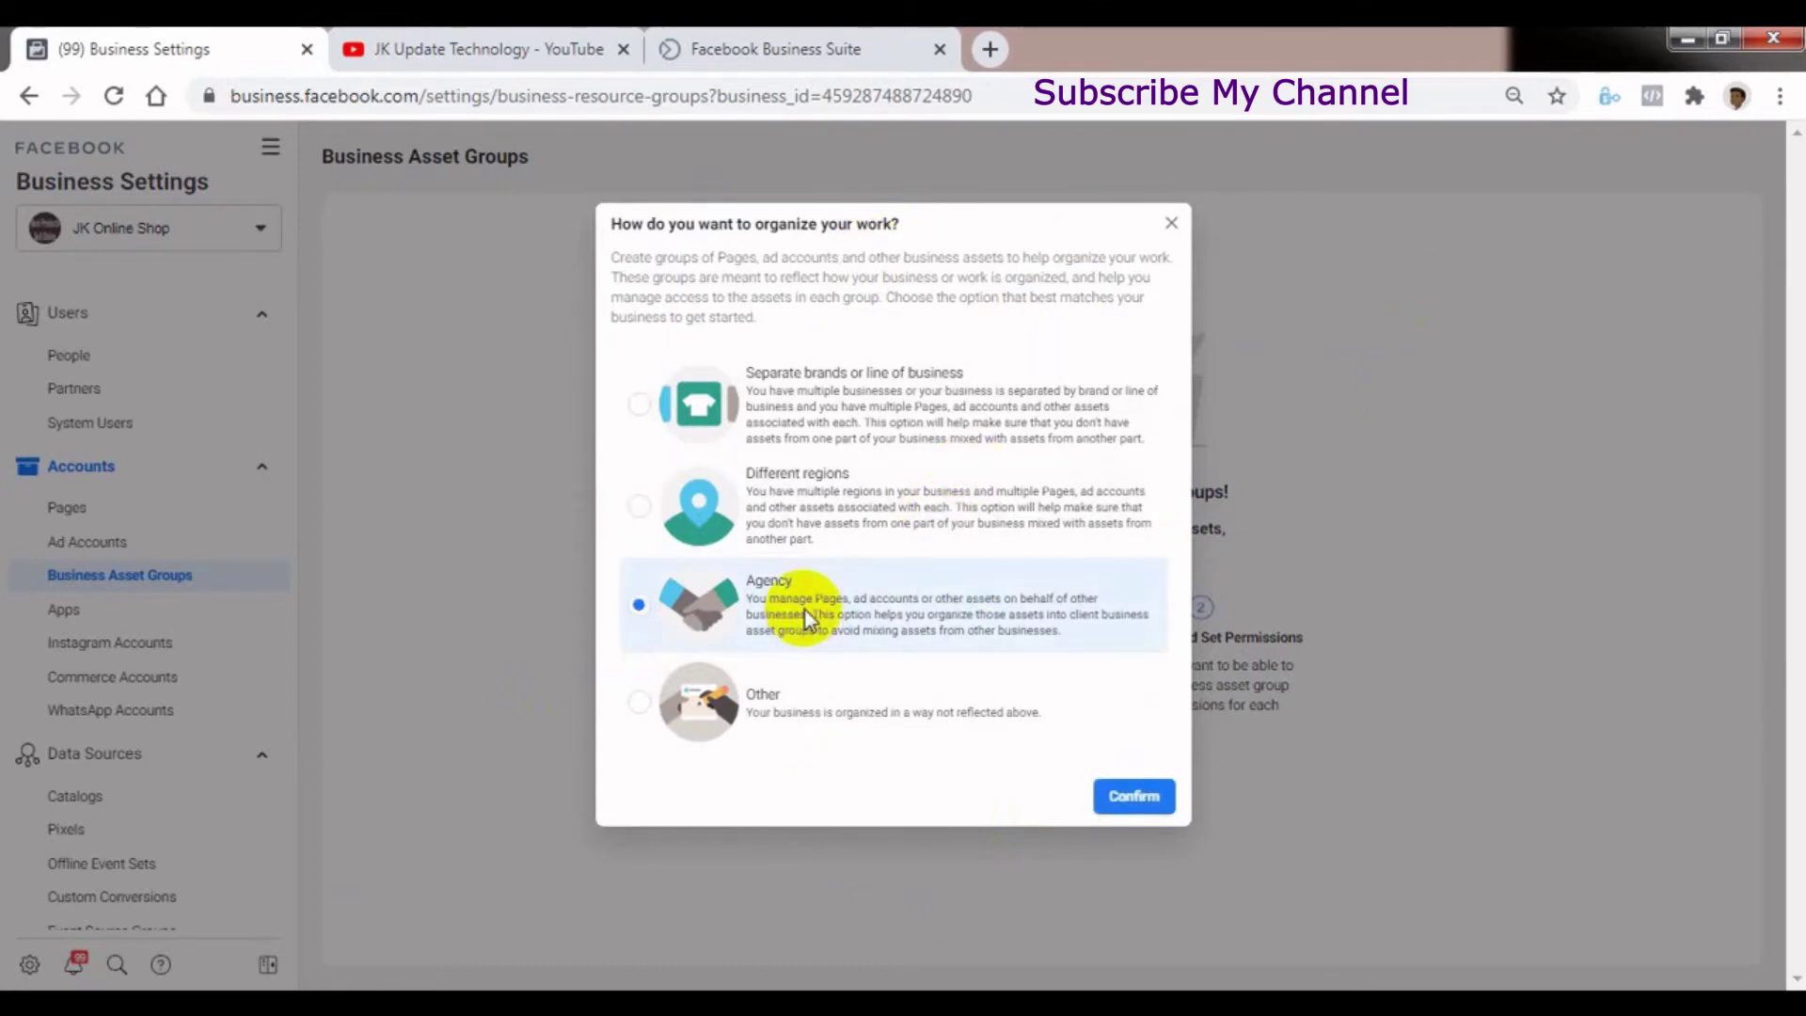
pyautogui.click(1135, 797)
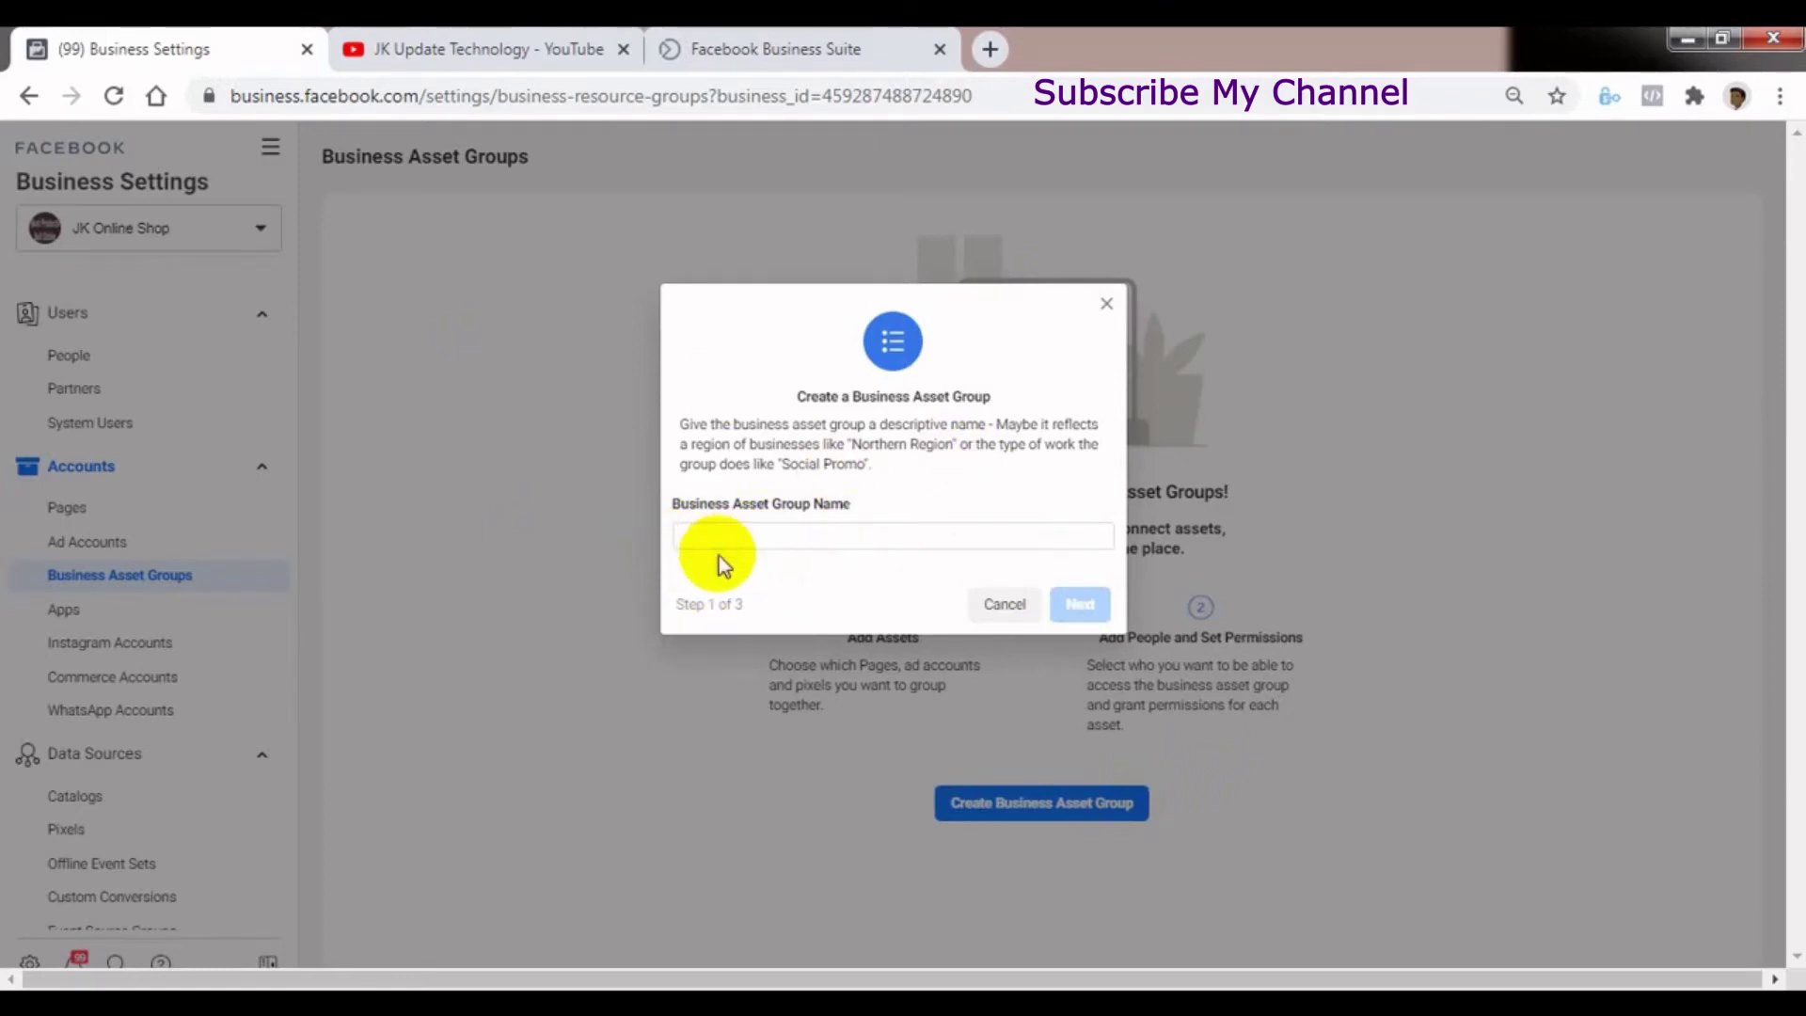
pyautogui.click(707, 535)
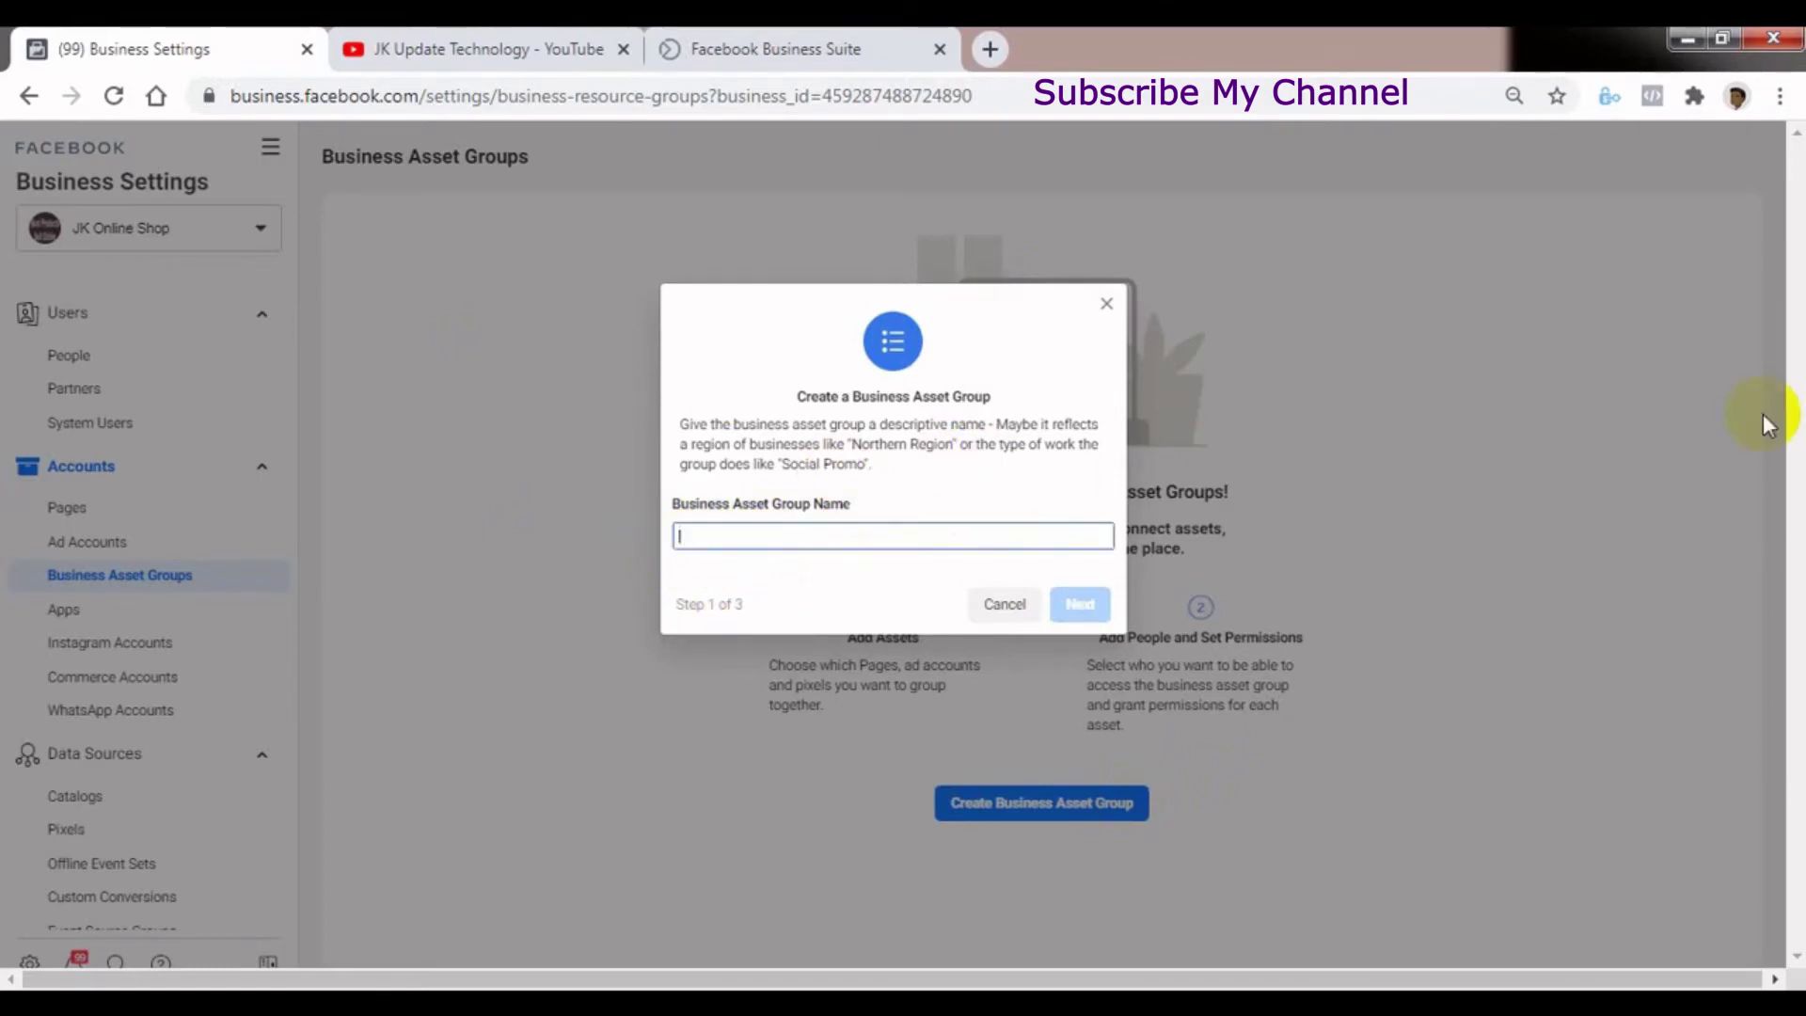
pyautogui.write('oppp')
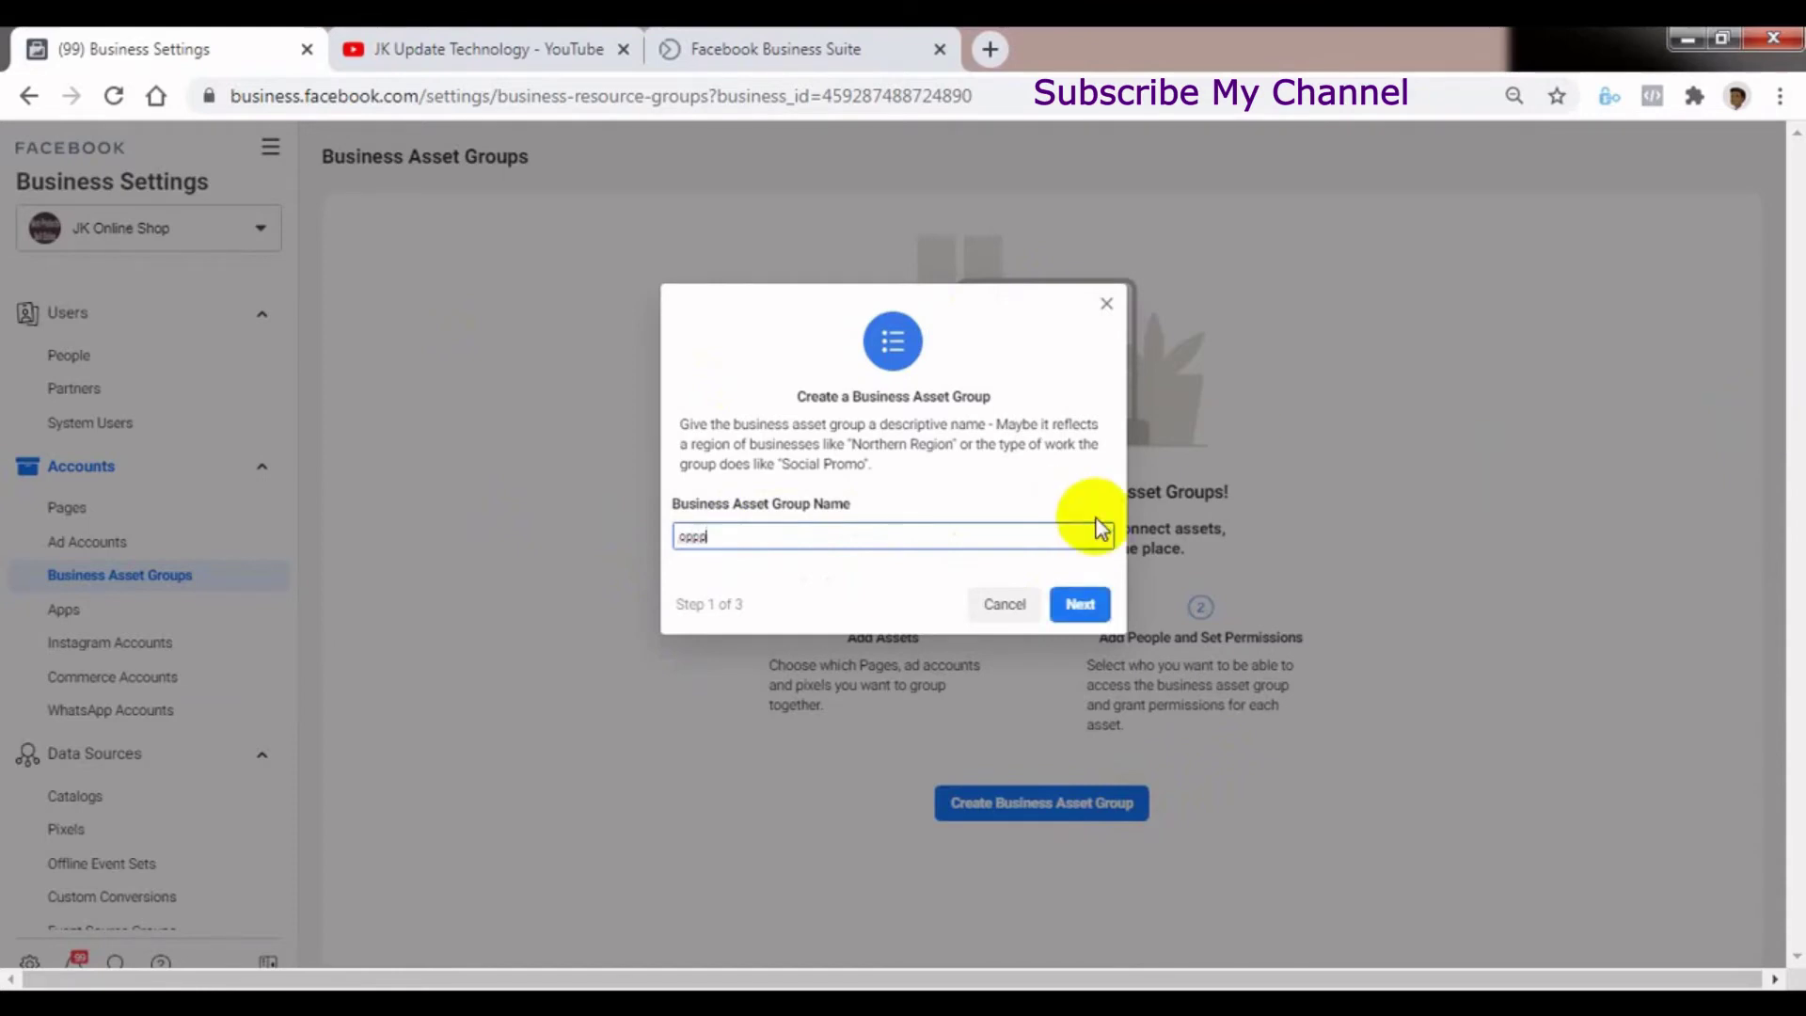
pyautogui.click(1079, 604)
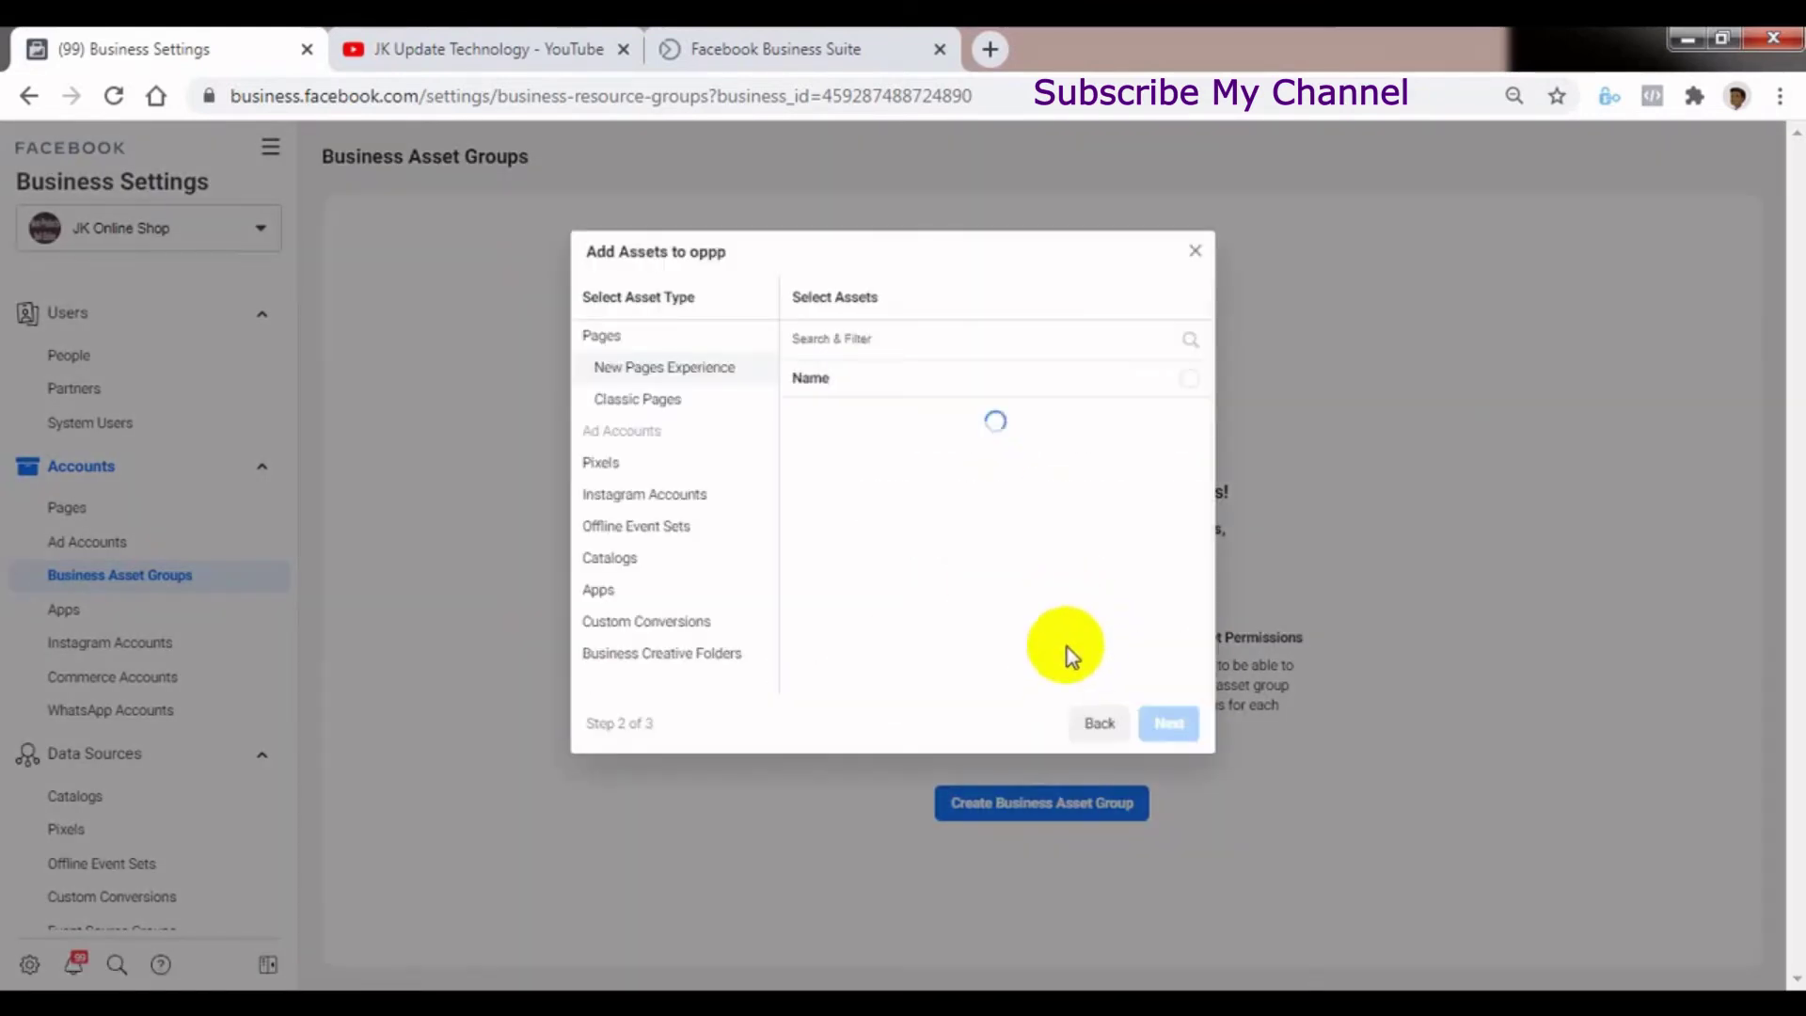
# Add the classic pages Best Products Sell Online, Everyday Beauty & Health Tips and Easy Ways To Make Money Online to the group
pyautogui.moveTo(696, 450)
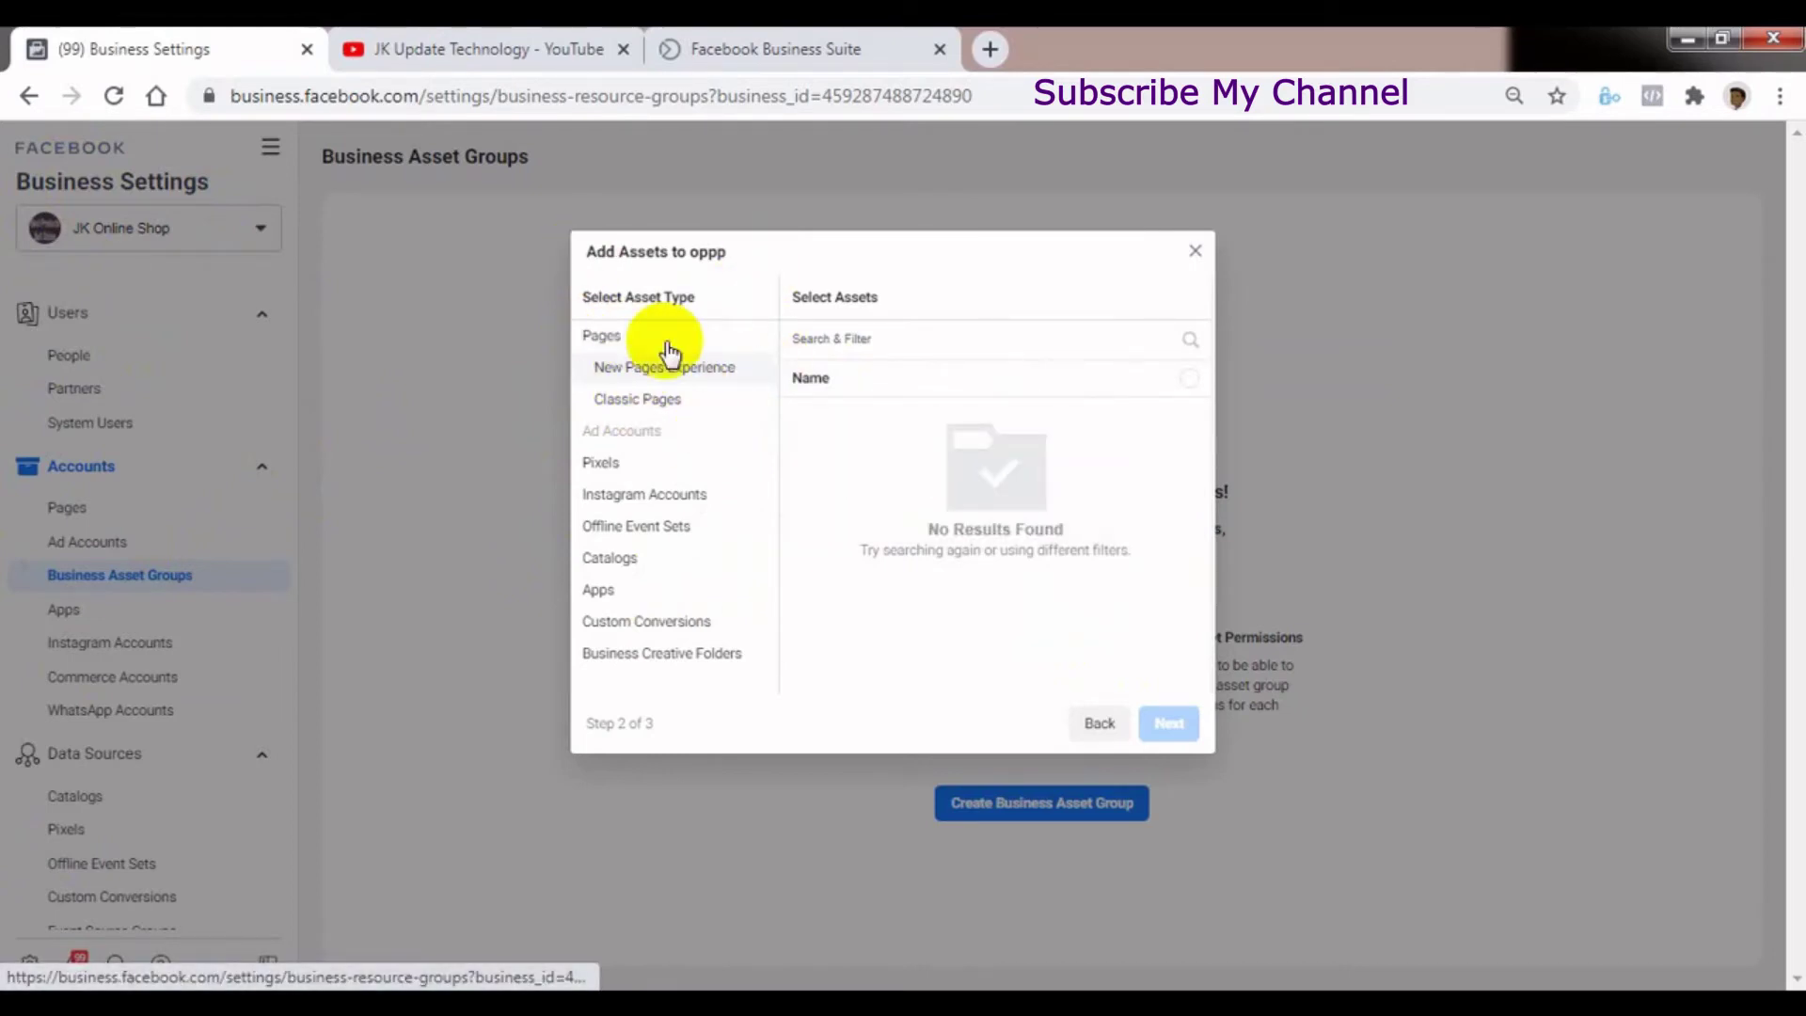
pyautogui.click(660, 404)
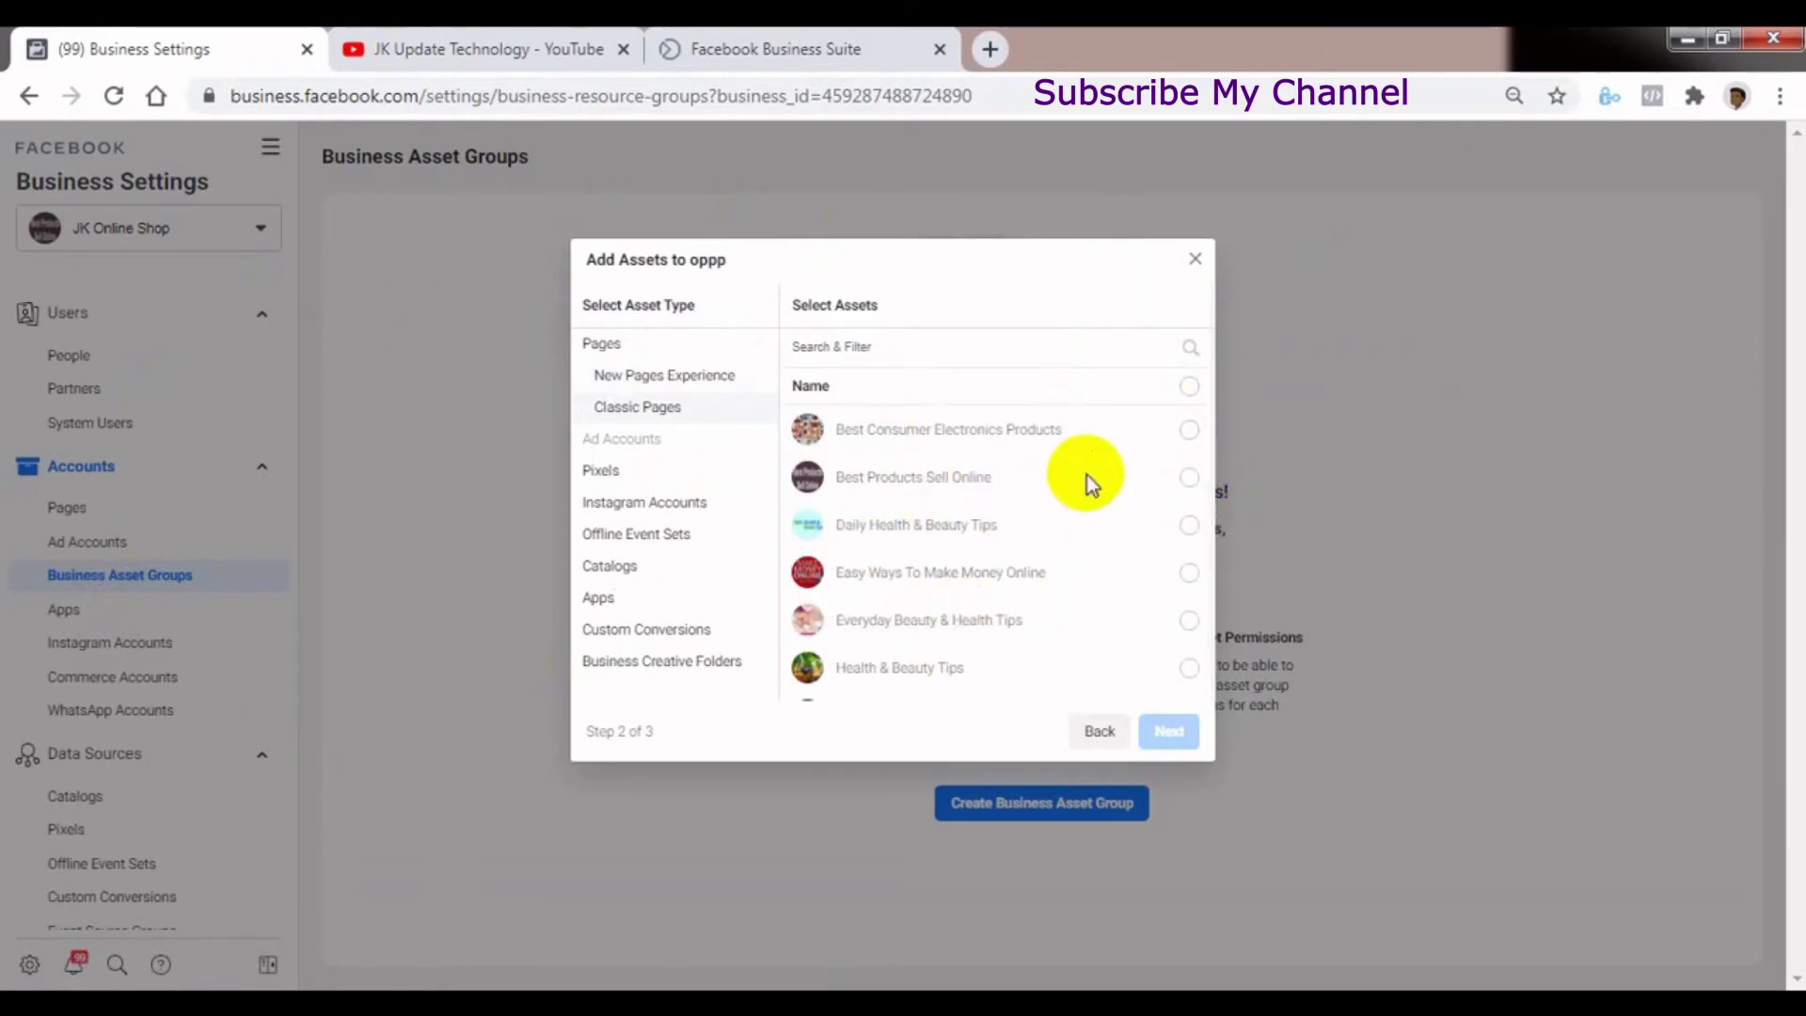
pyautogui.click(1183, 482)
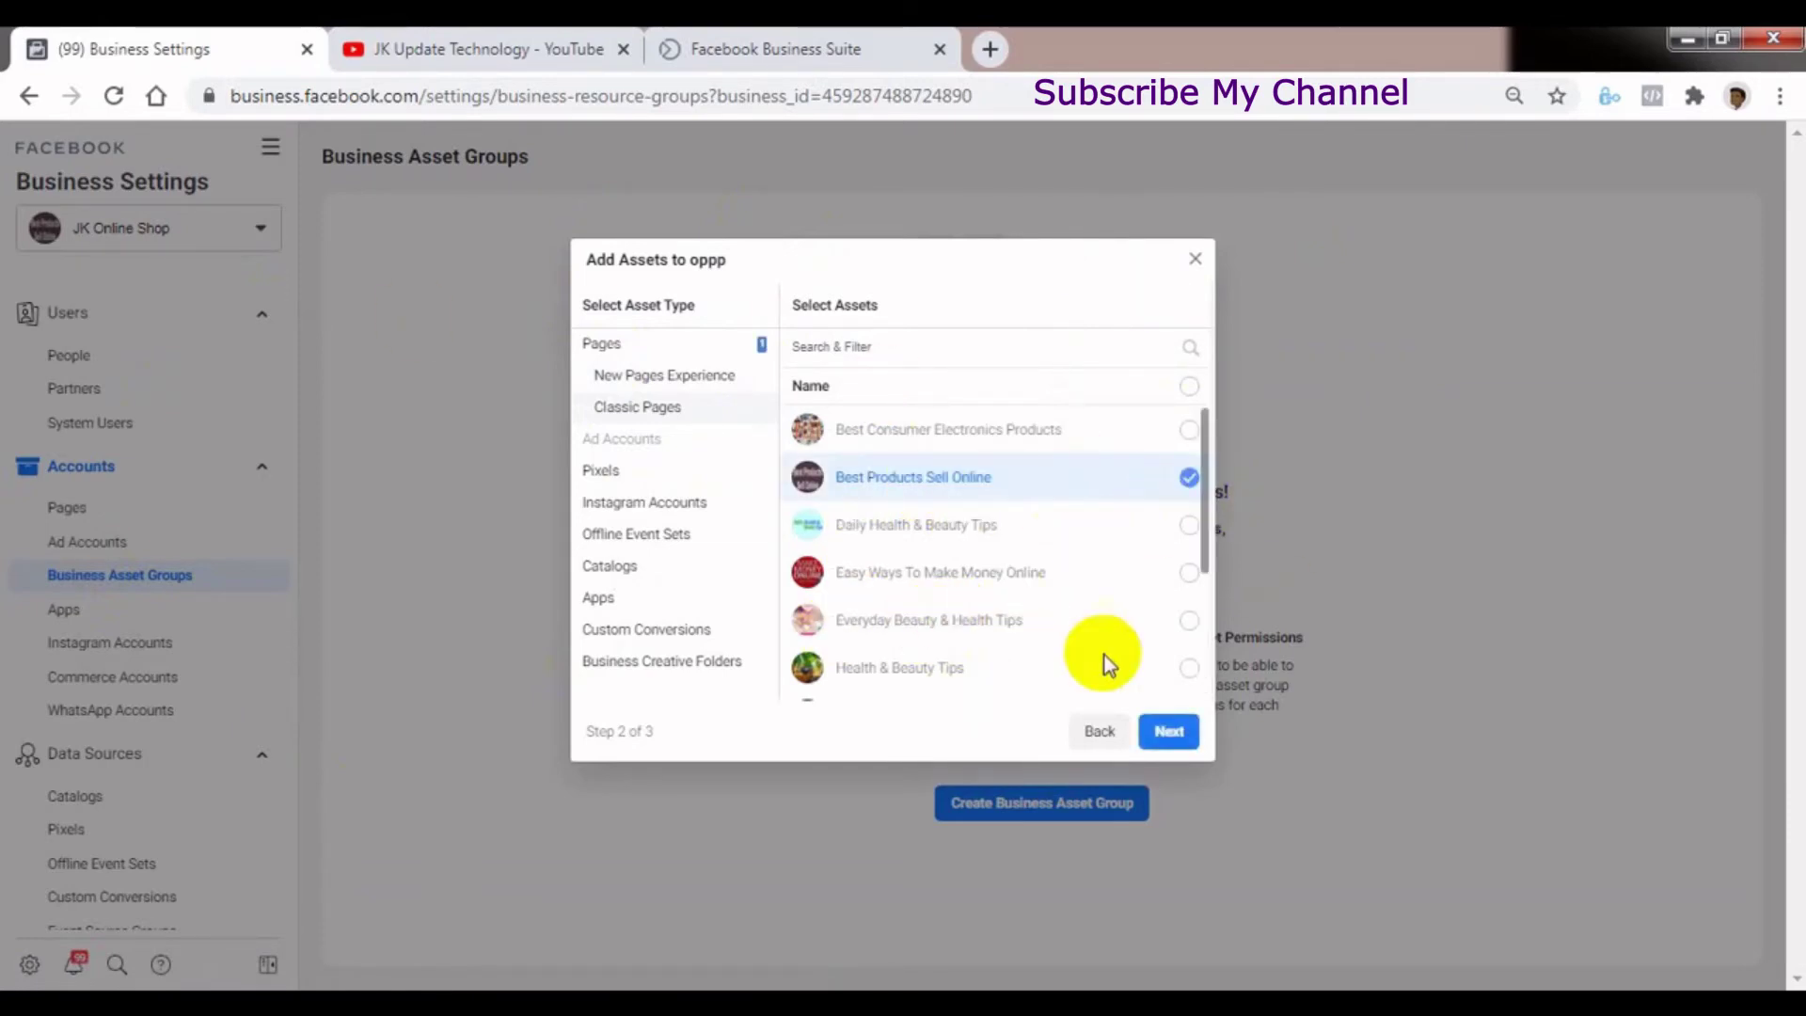
pyautogui.click(1187, 620)
pyautogui.click(1189, 576)
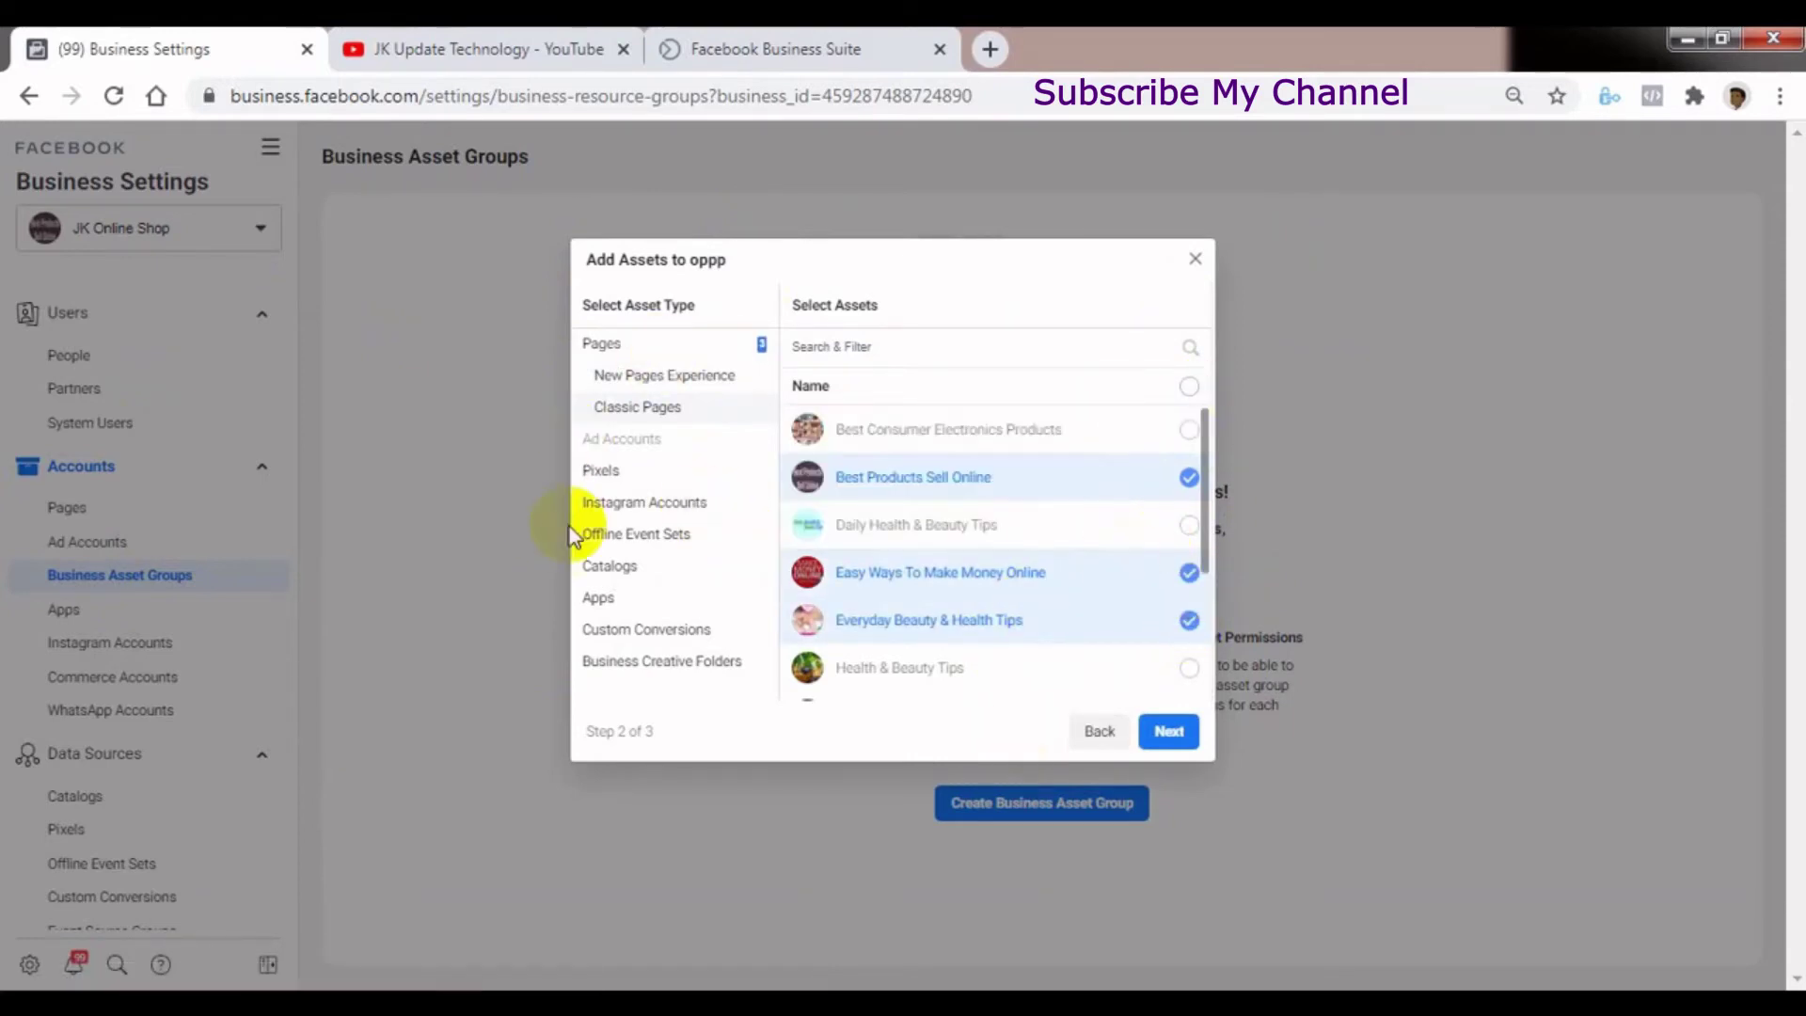
pyautogui.click(613, 473)
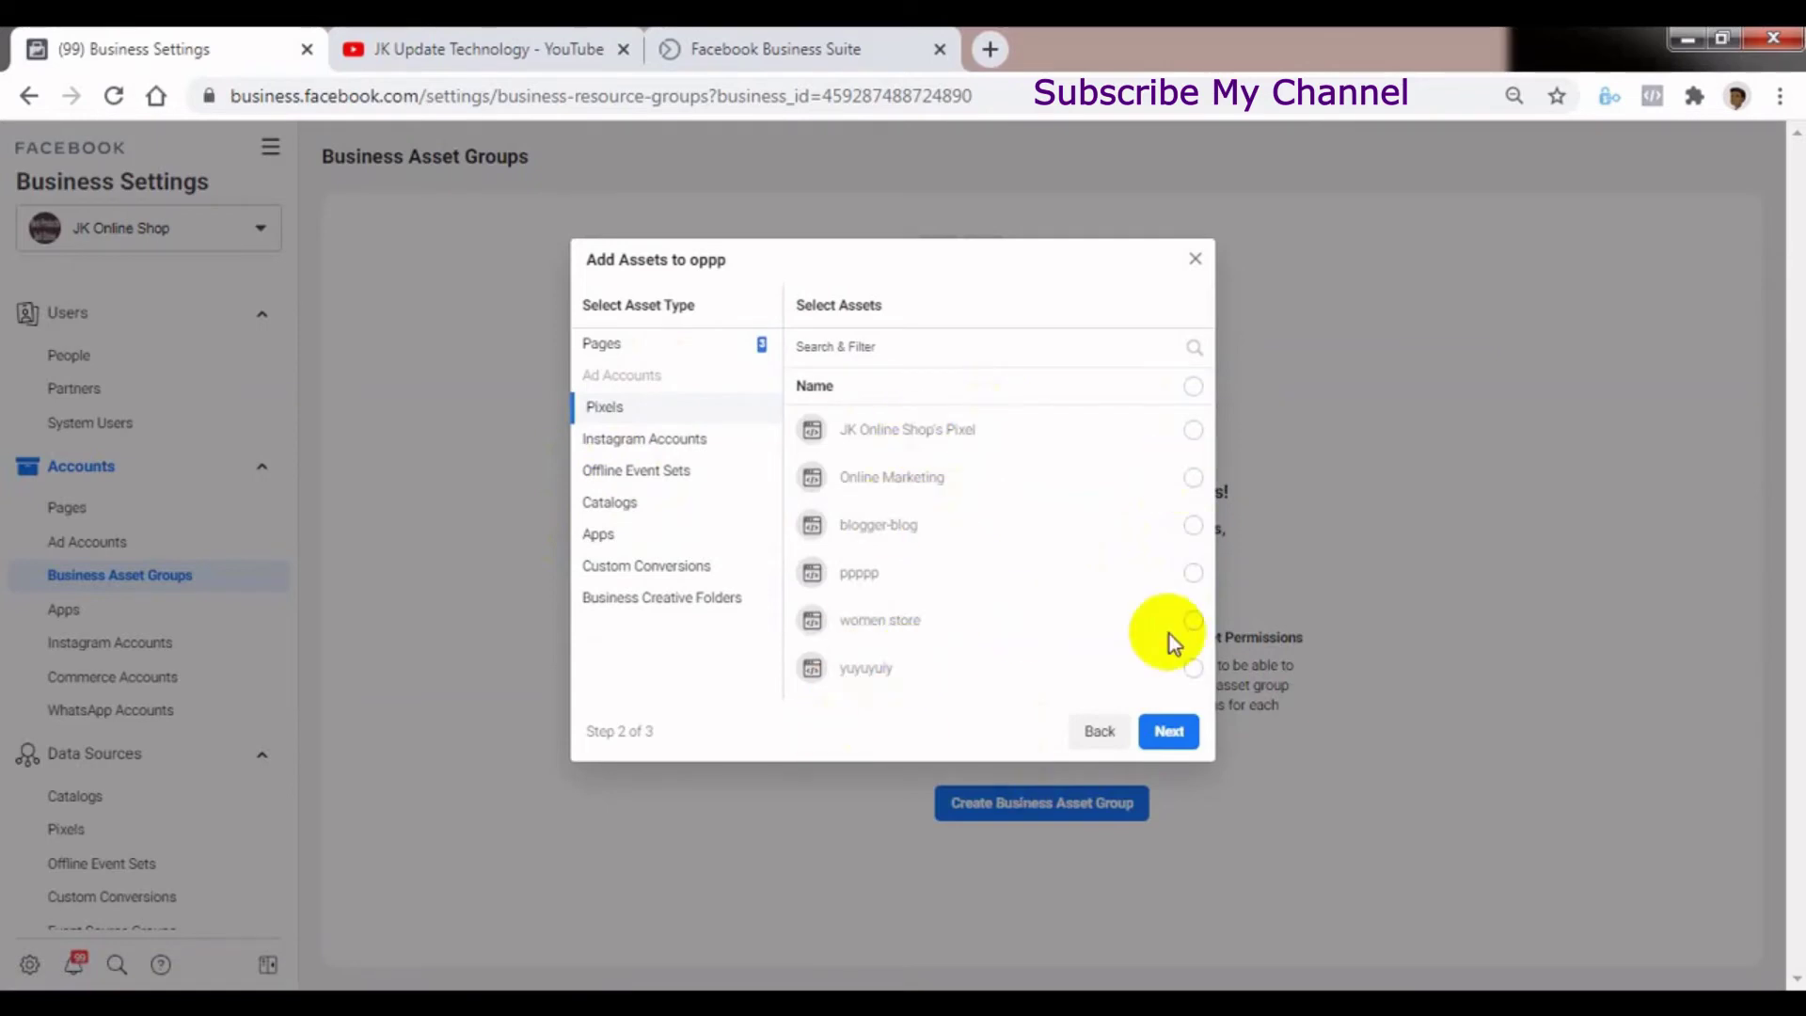
pyautogui.click(1193, 622)
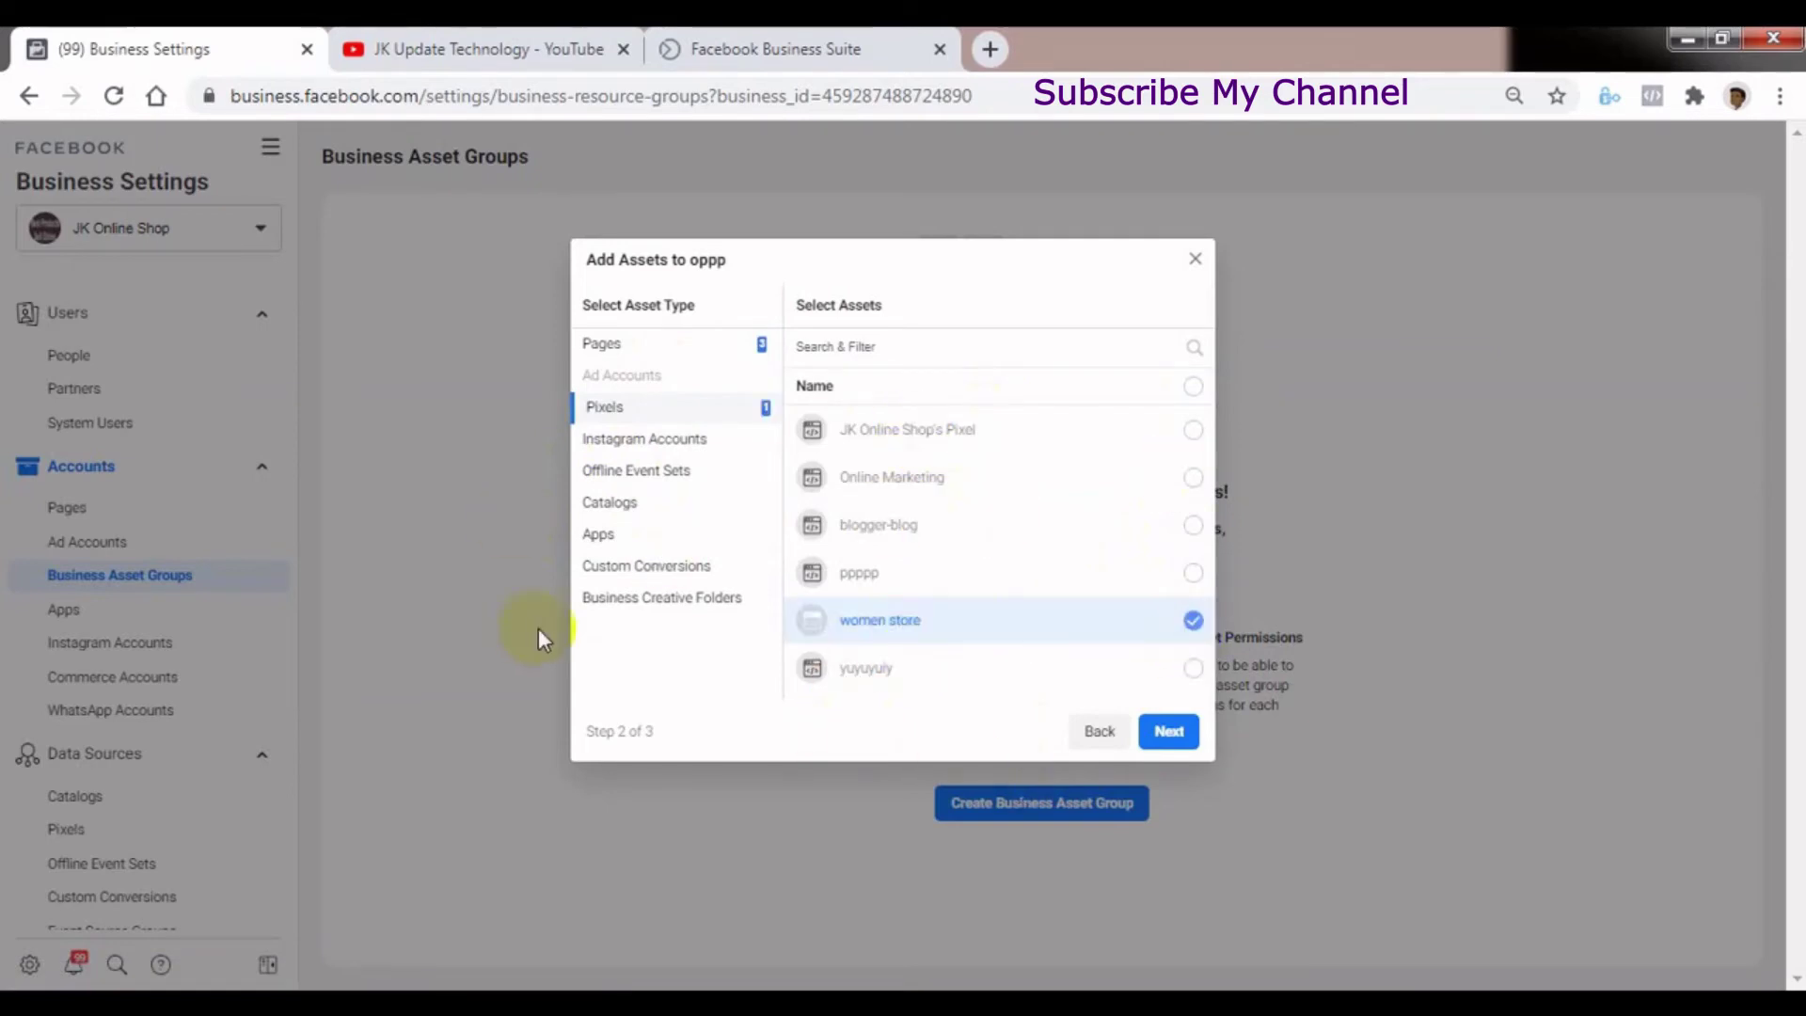
pyautogui.click(649, 440)
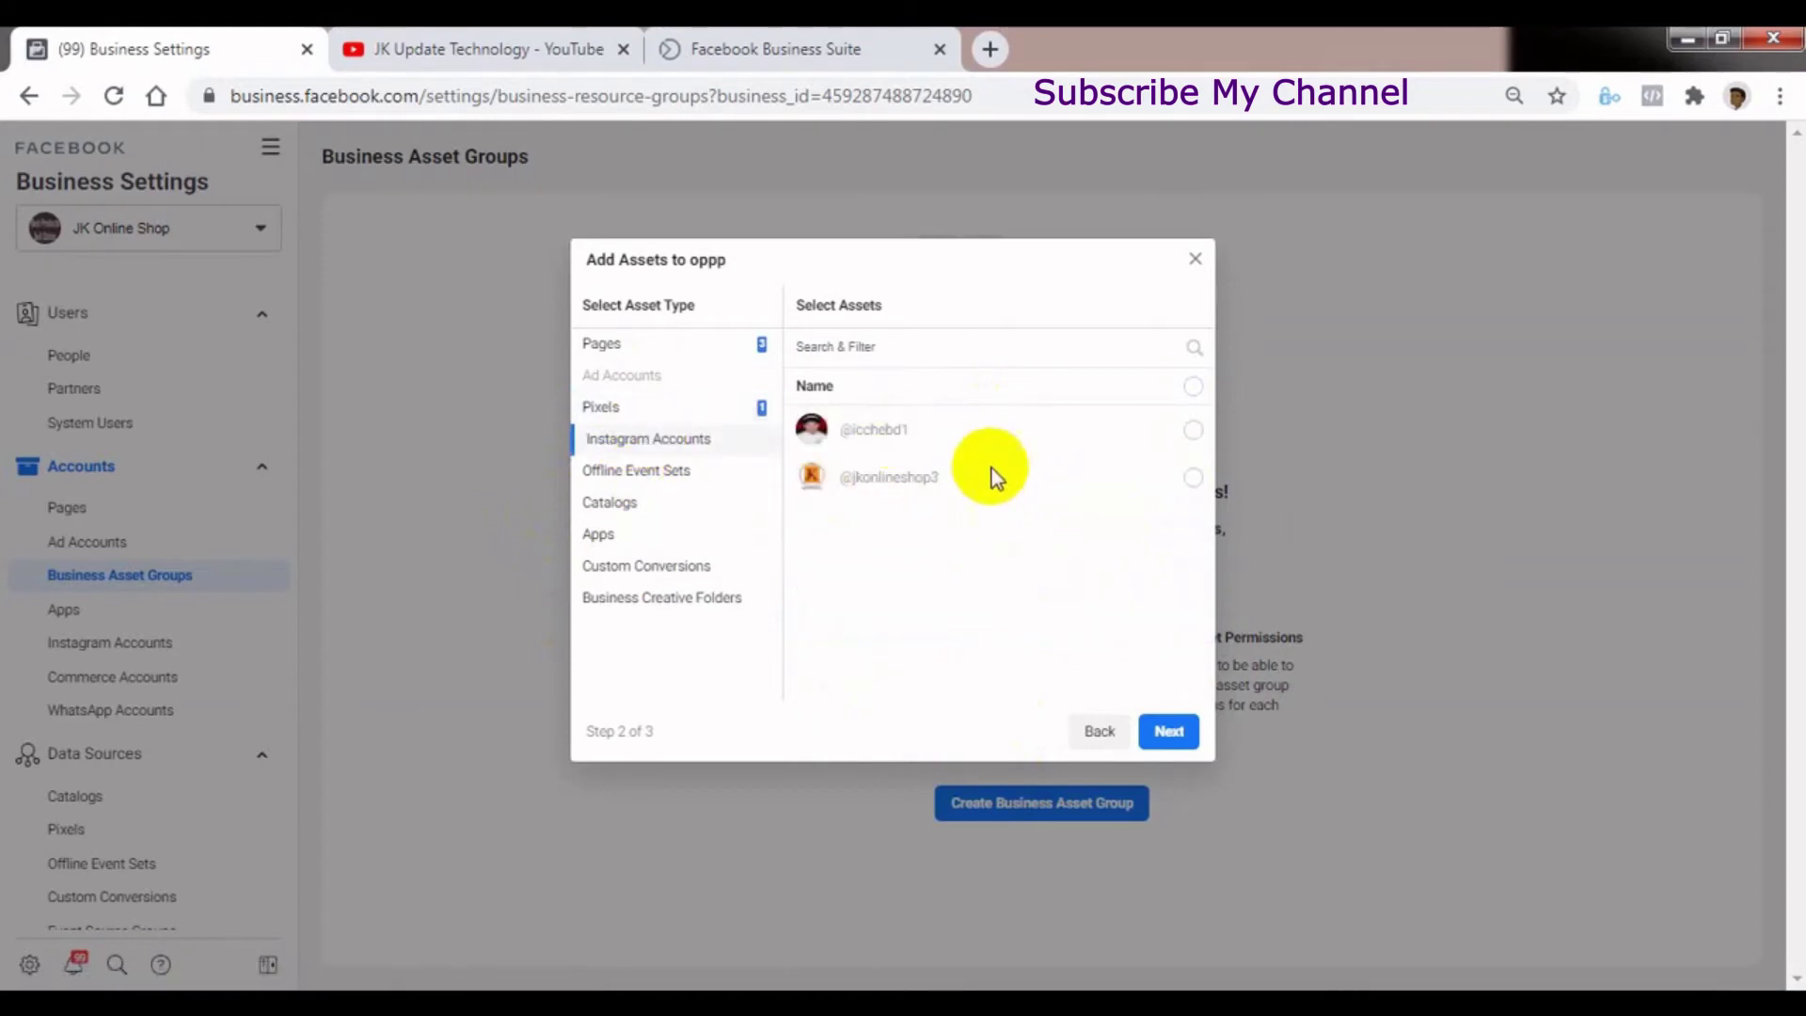
pyautogui.click(1192, 432)
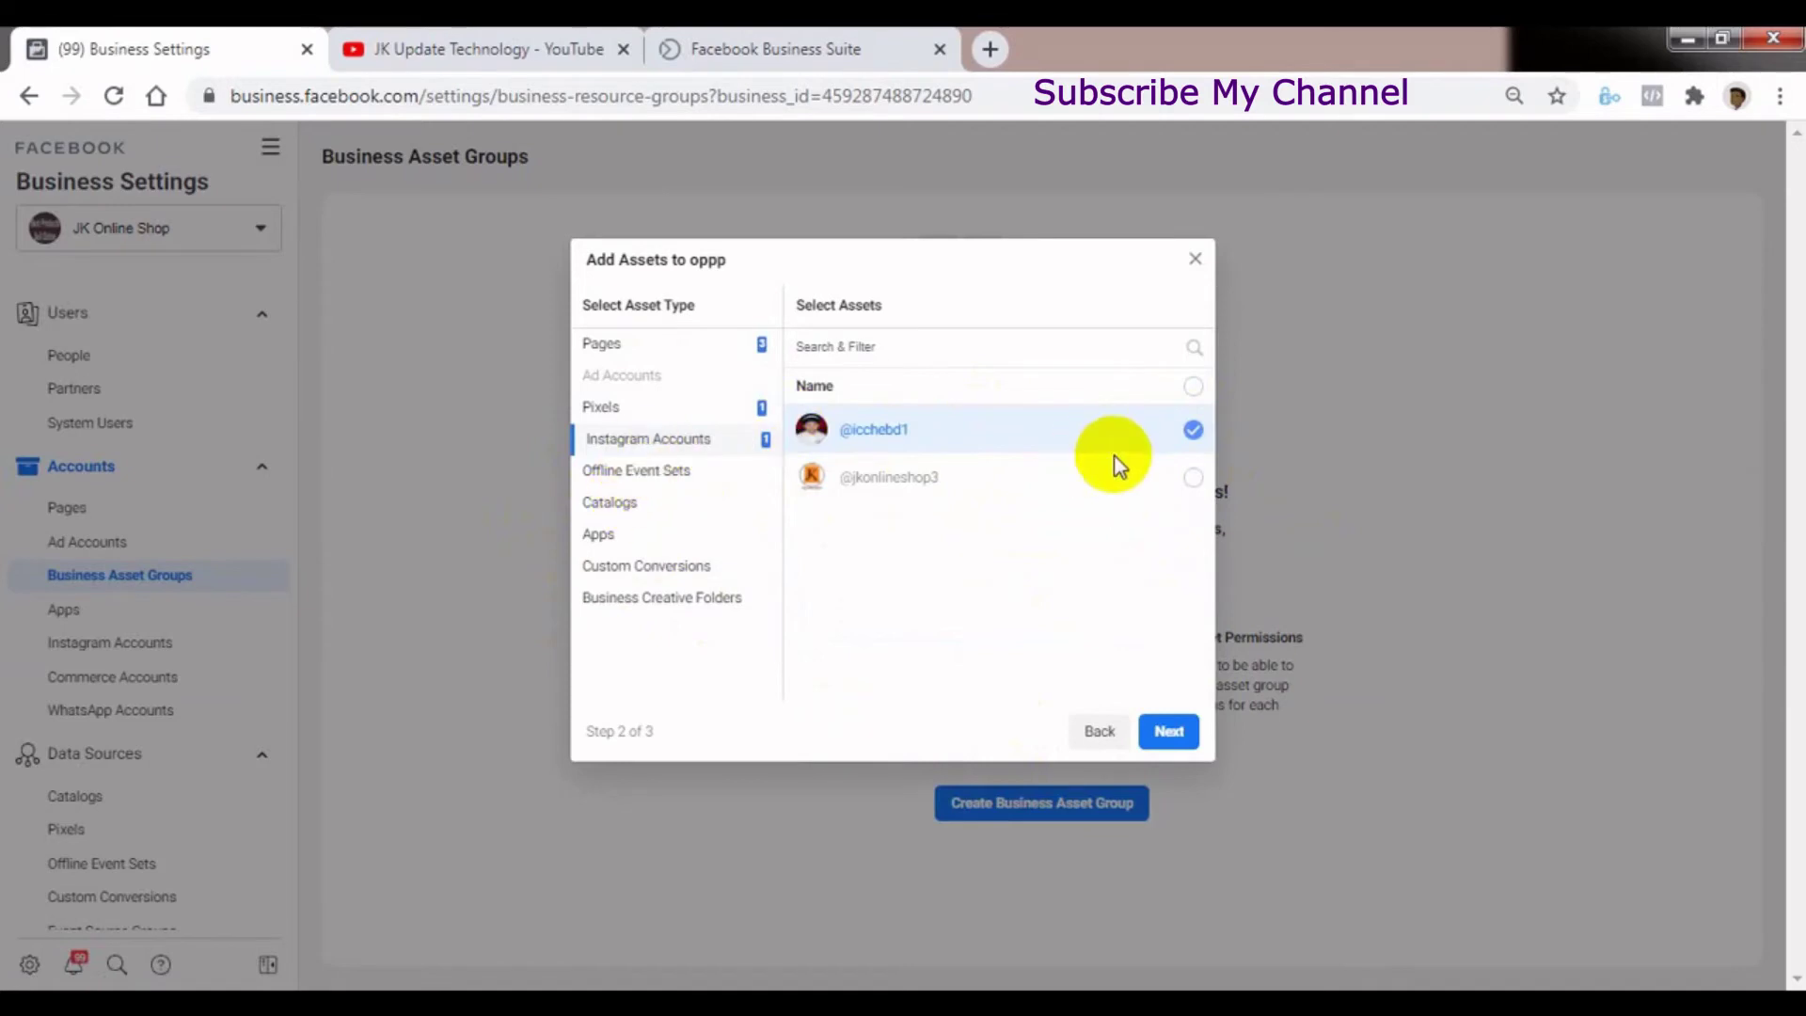
# Add the wwwww offline event set and the first Beauty & Health All Products catalog to the asset group
pyautogui.click(665, 475)
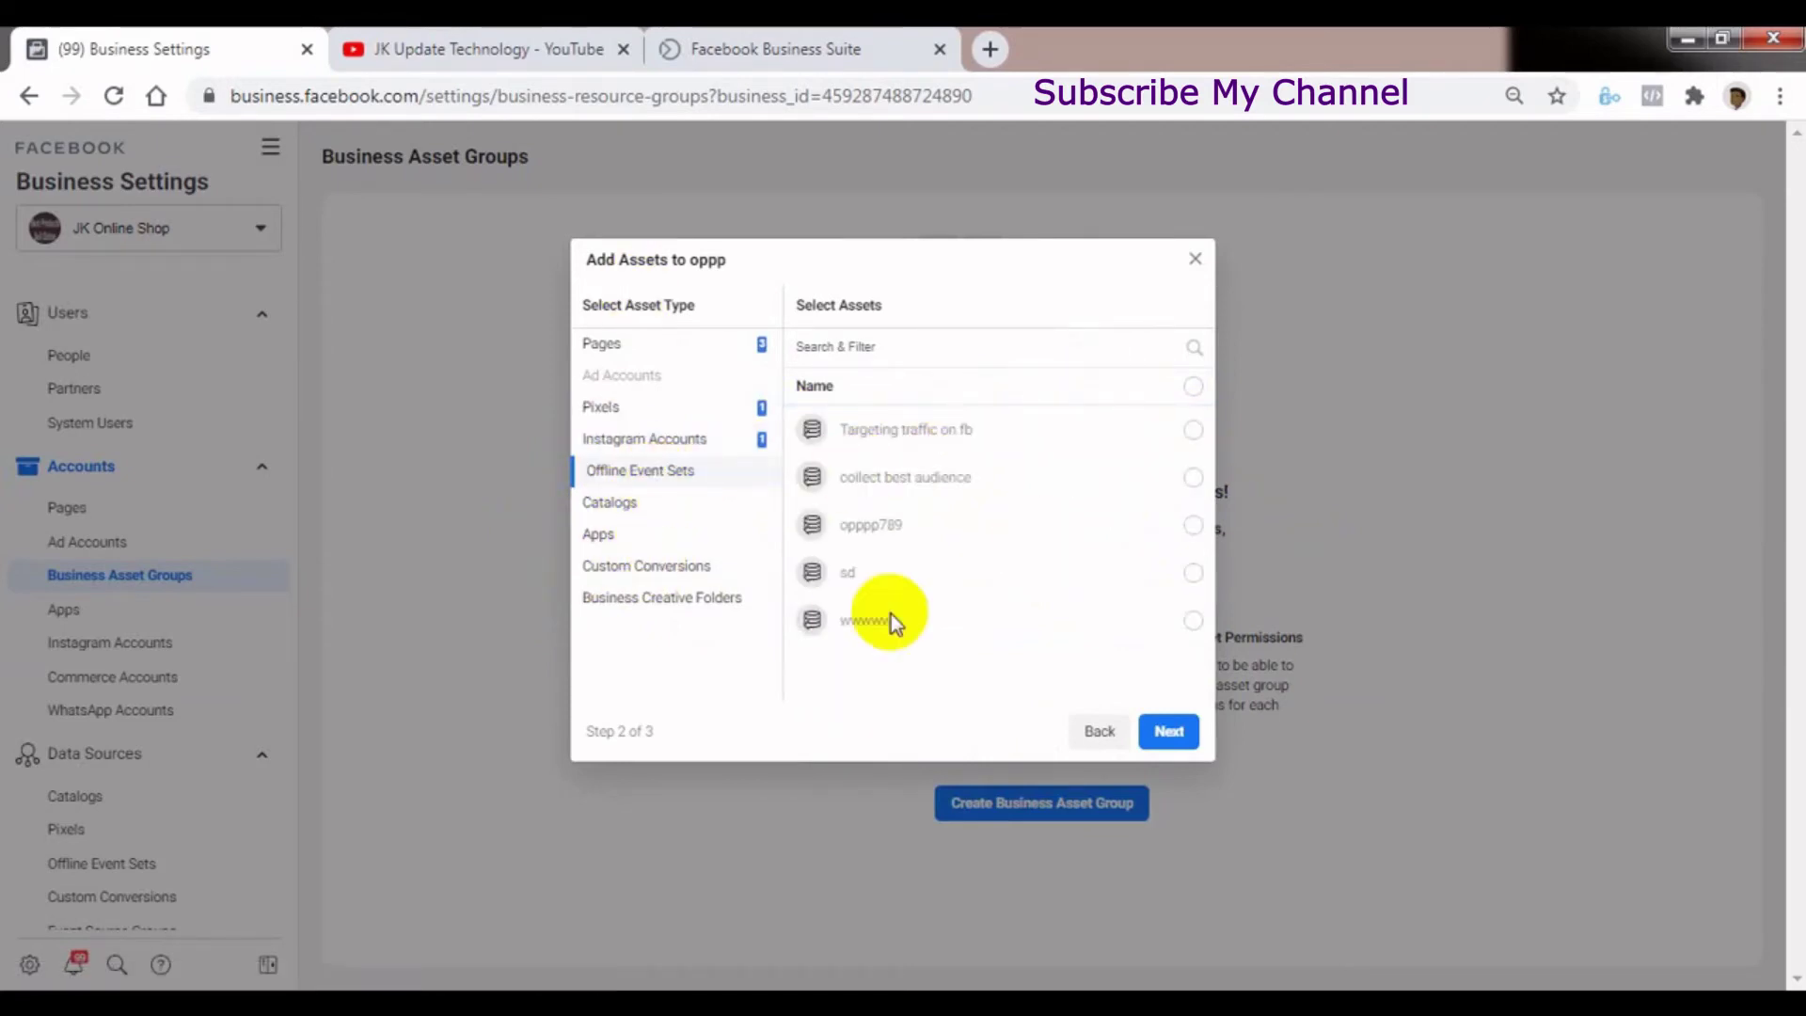
pyautogui.click(1194, 618)
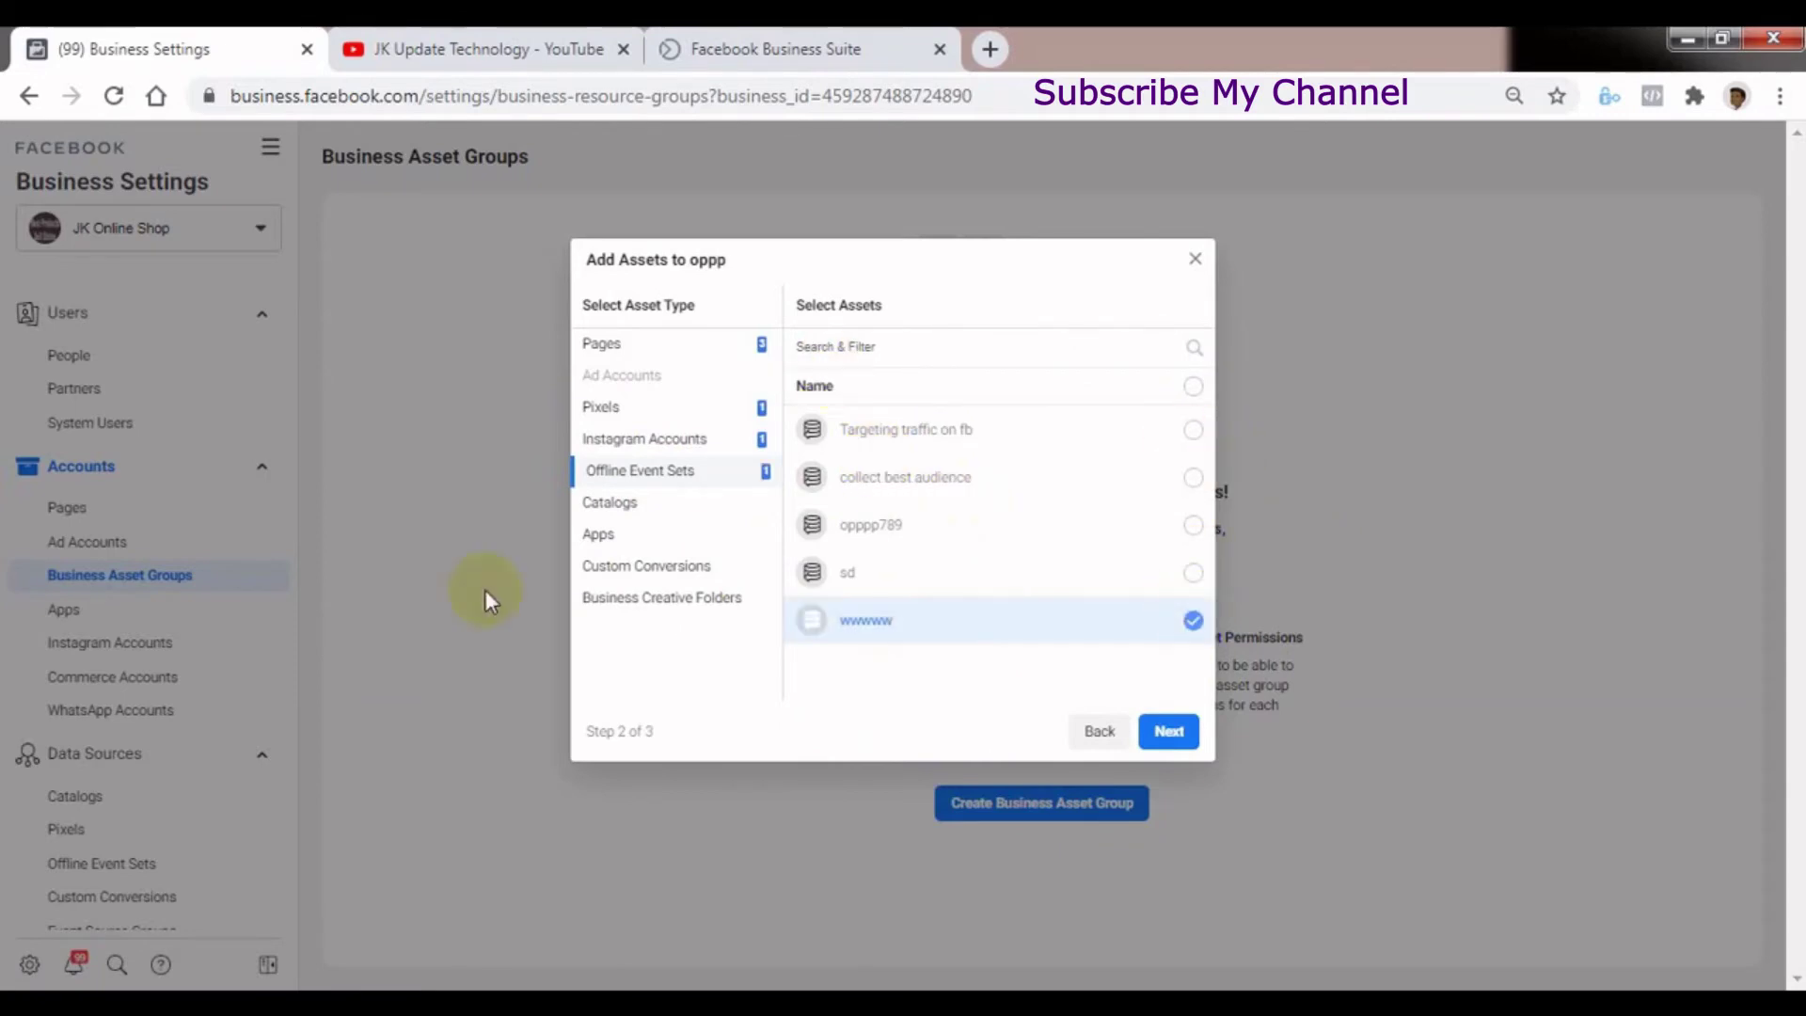
pyautogui.click(610, 505)
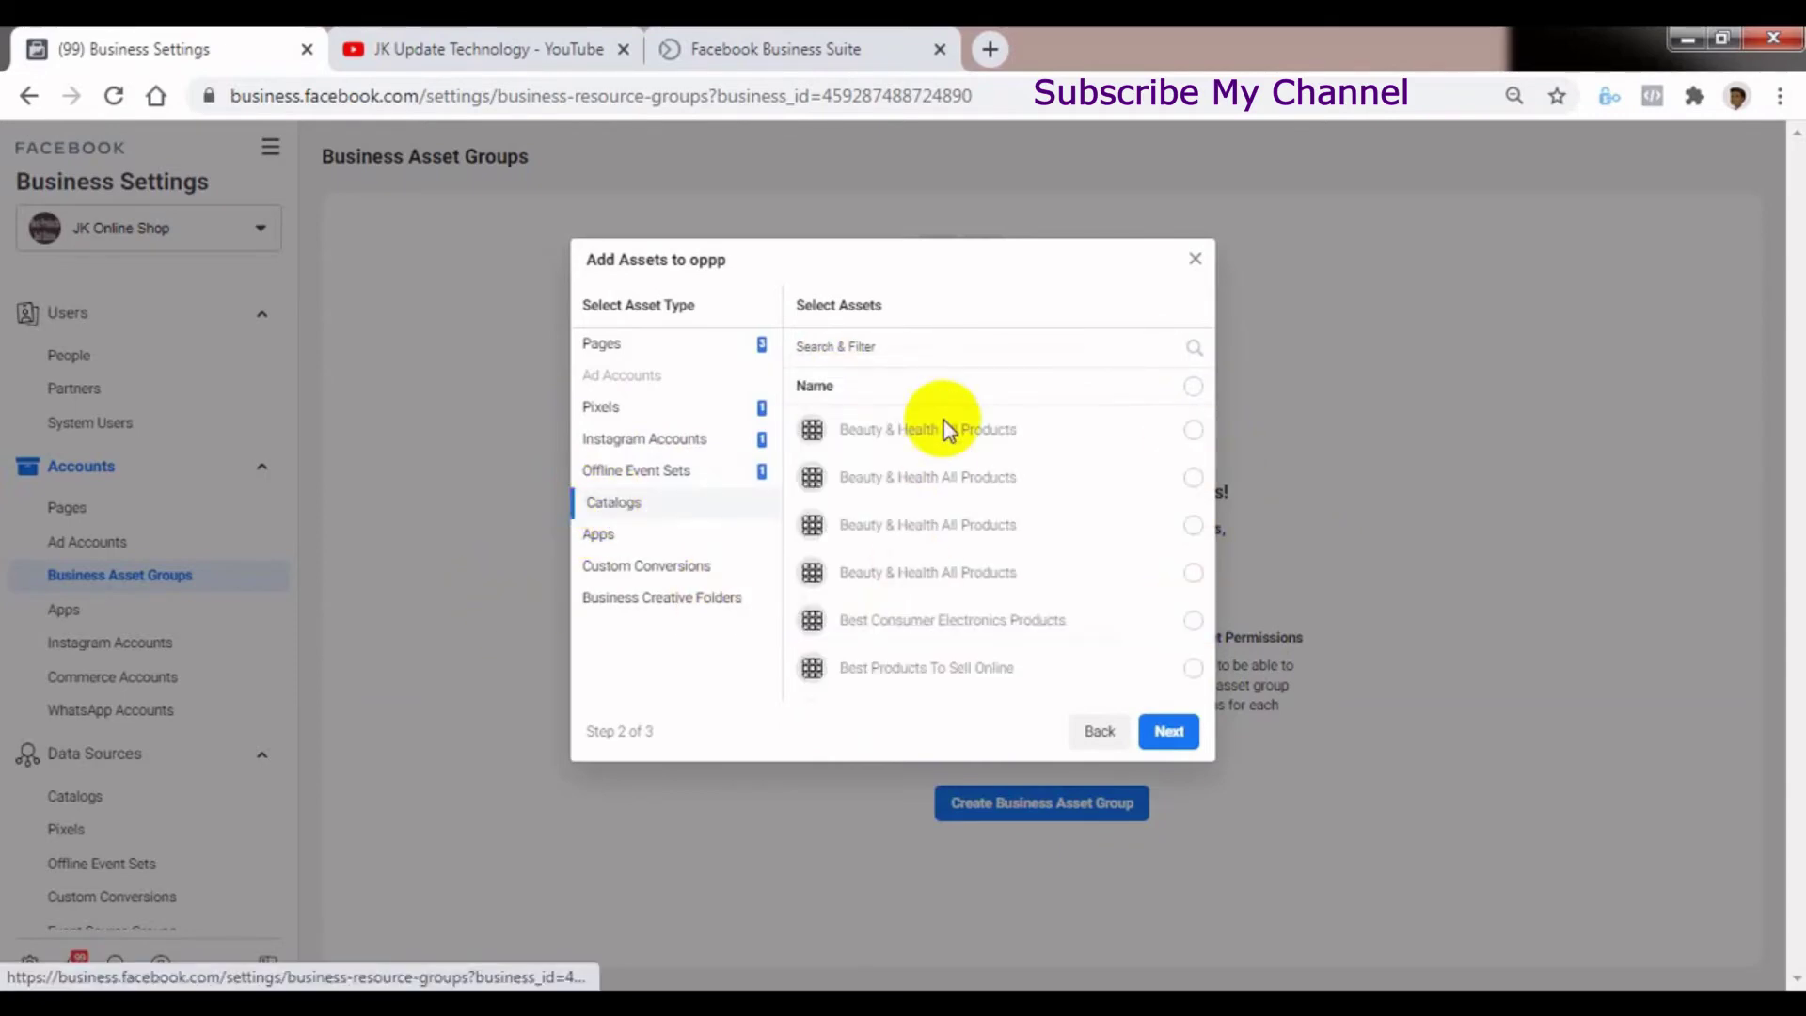
pyautogui.click(1193, 433)
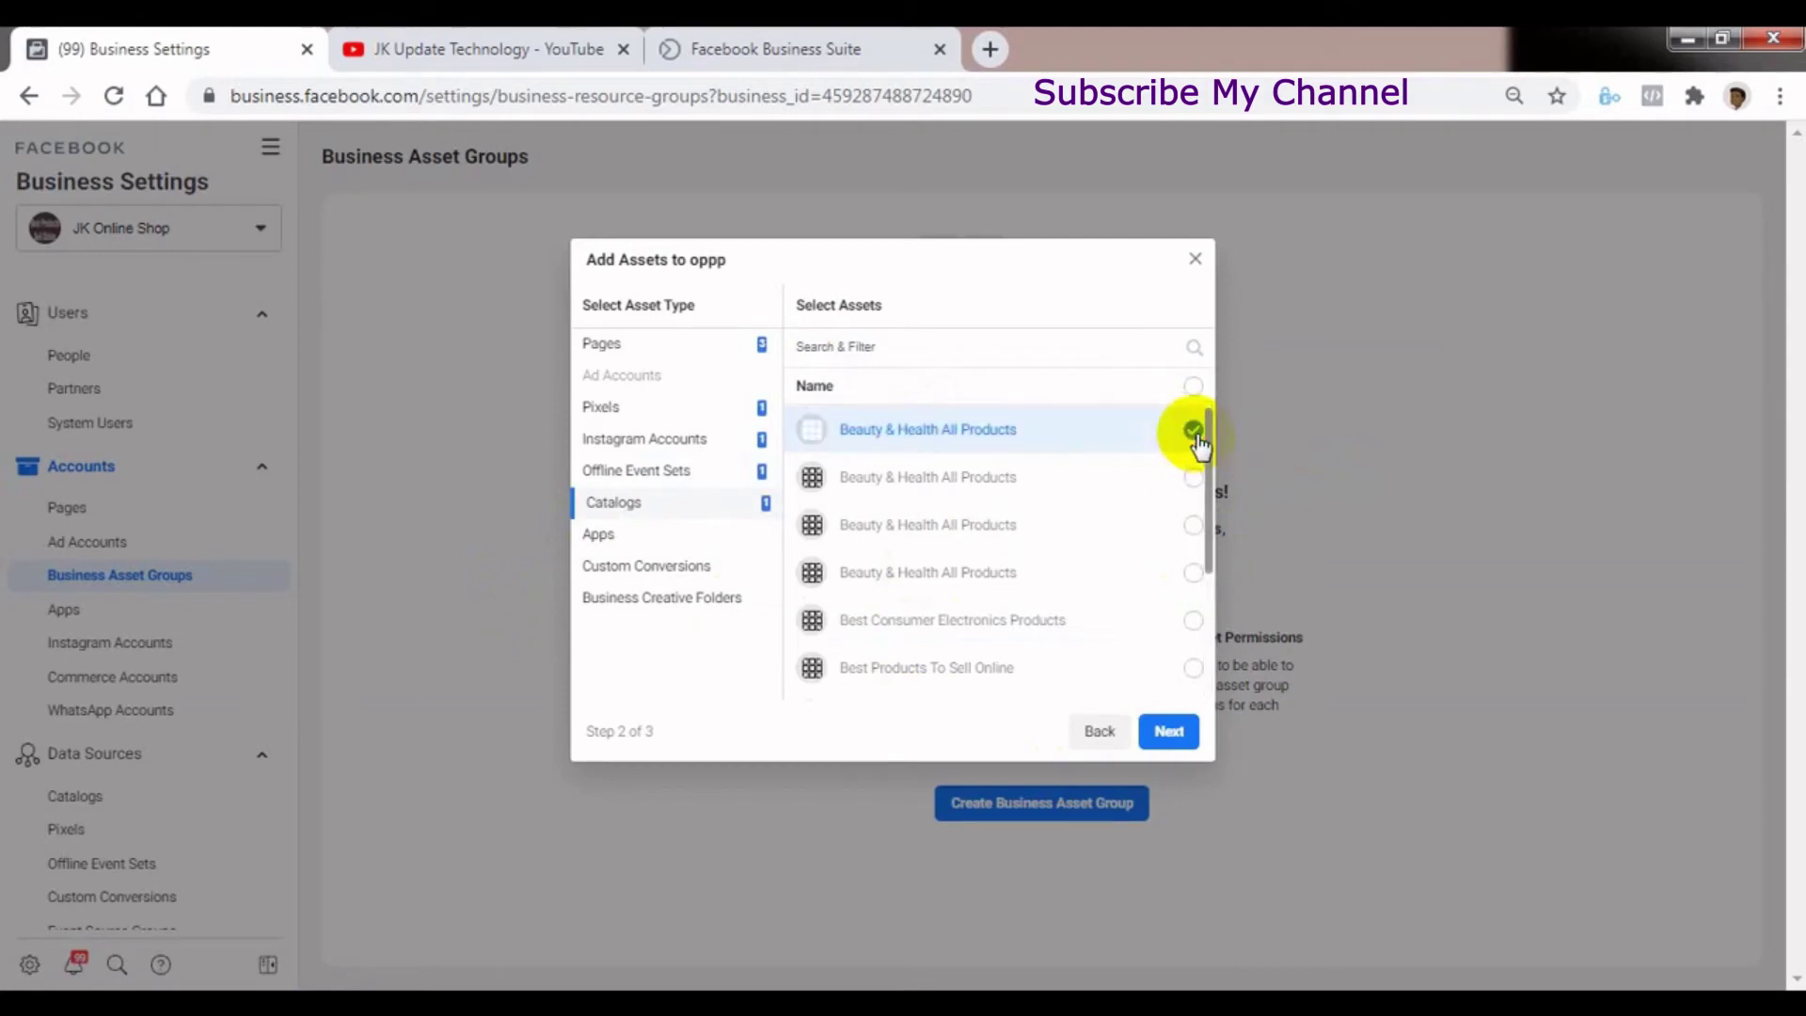
# Add the ppppp123 app to the asset group and proceed to the people and permissions stage
pyautogui.click(604, 536)
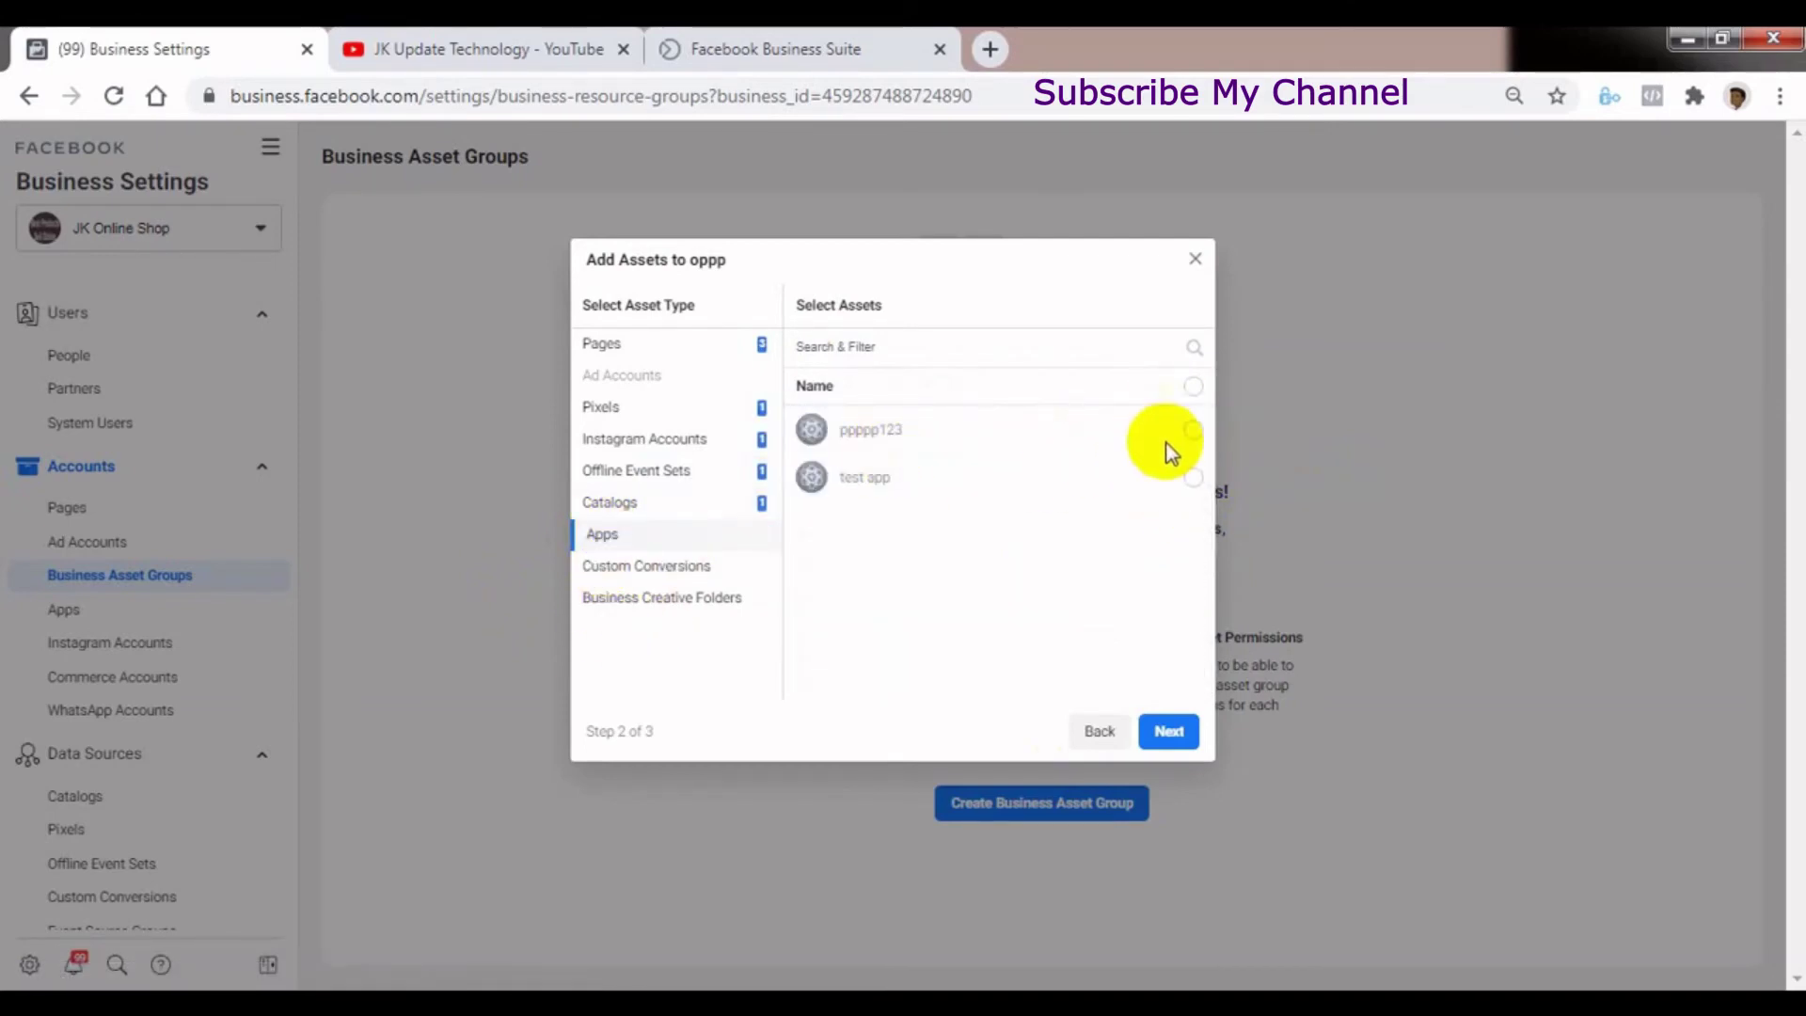
pyautogui.click(1192, 430)
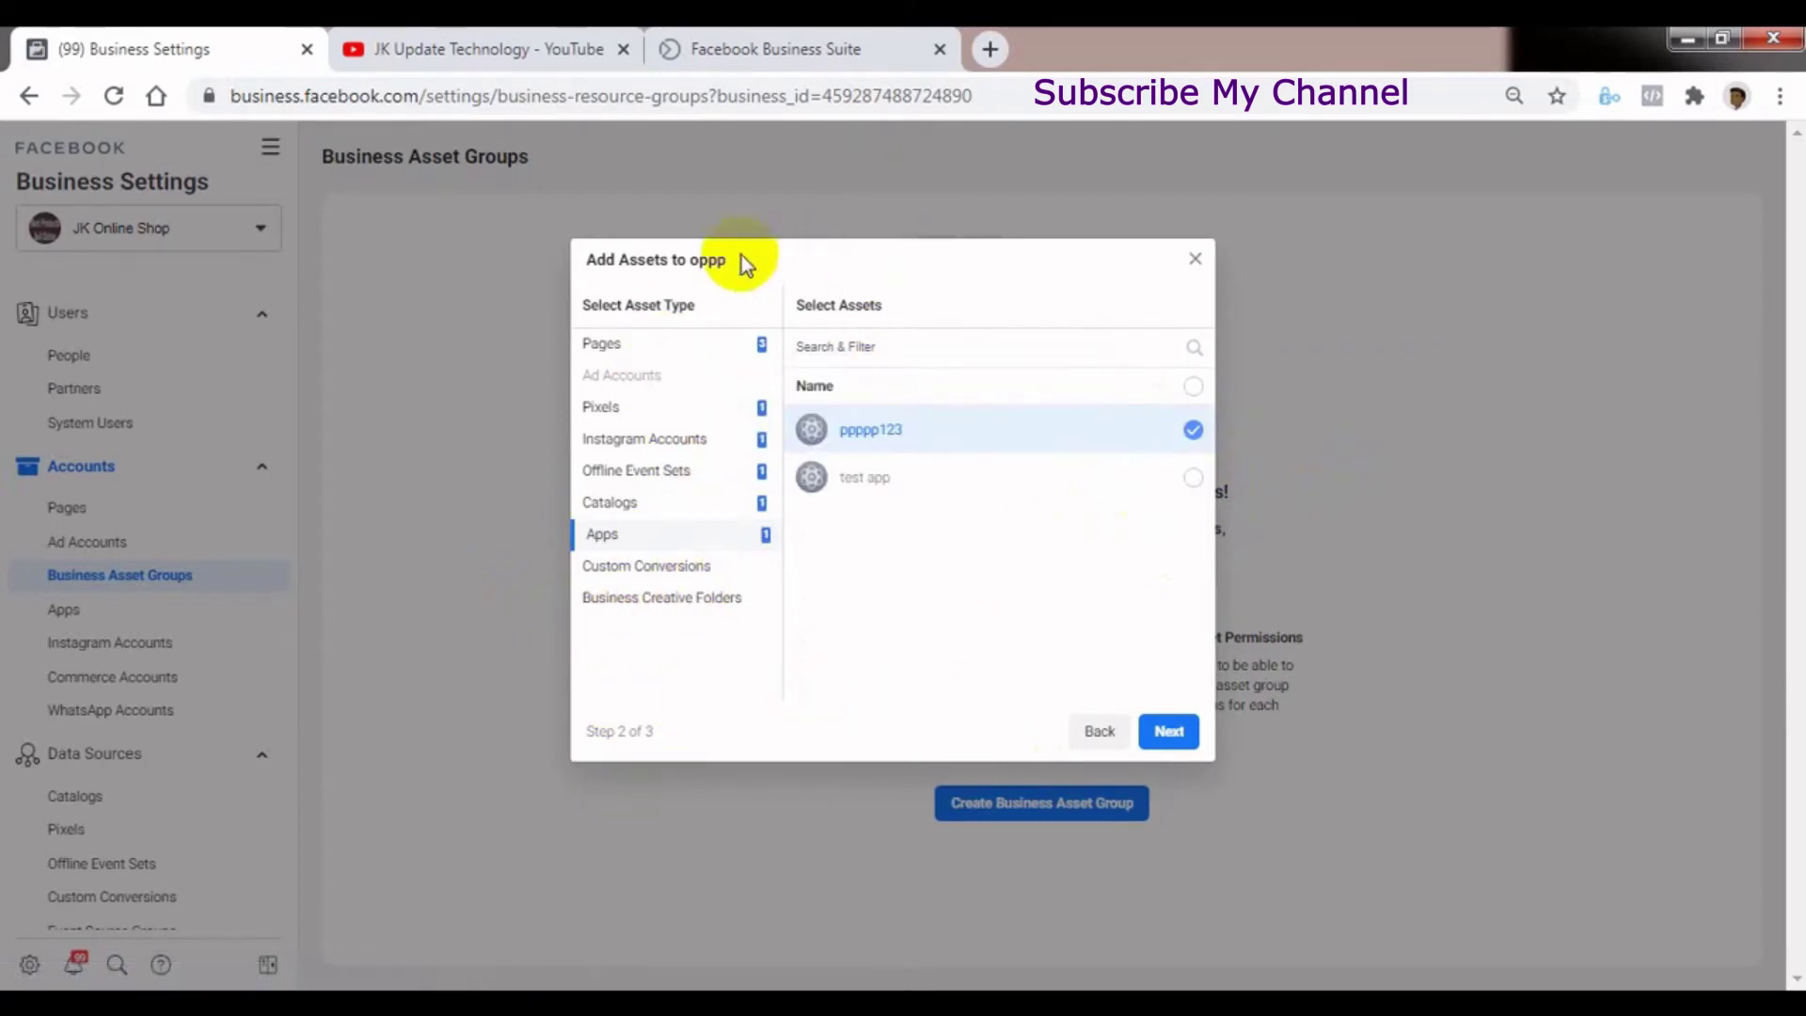
pyautogui.click(1171, 733)
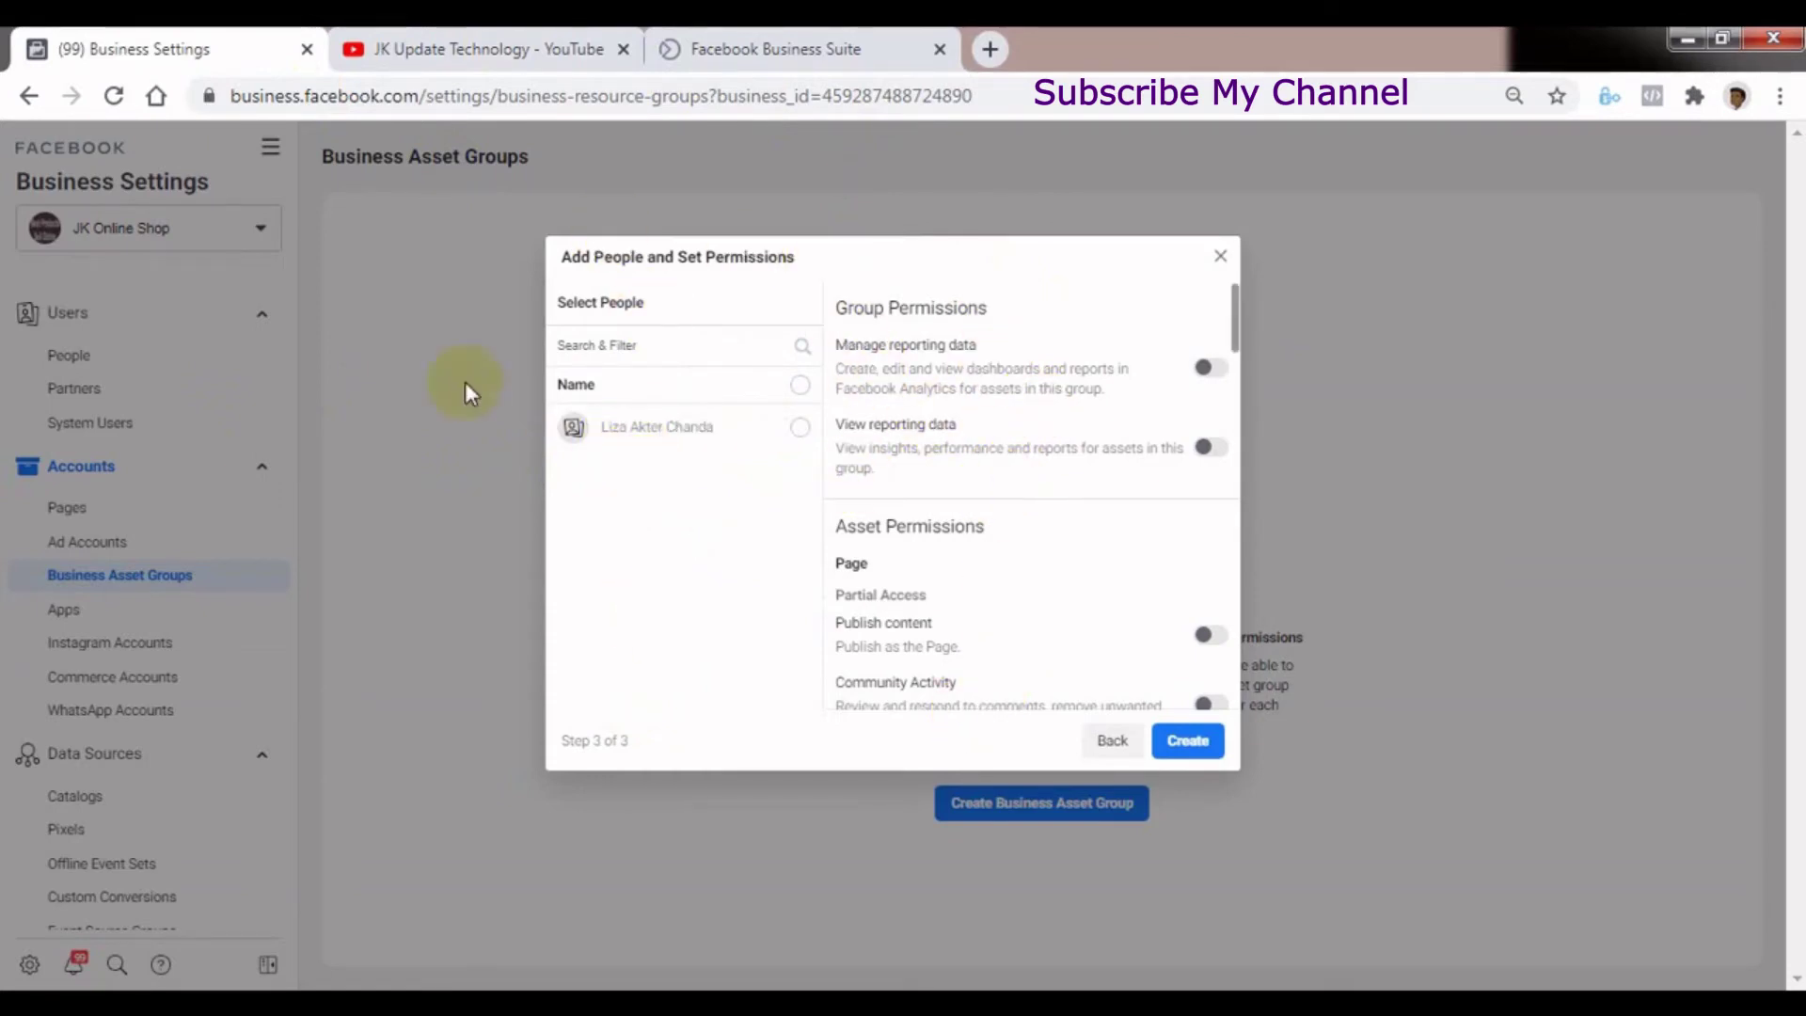
# Assign the listed person to the group and grant View reporting data, leaving Manage reporting data off
pyautogui.click(711, 436)
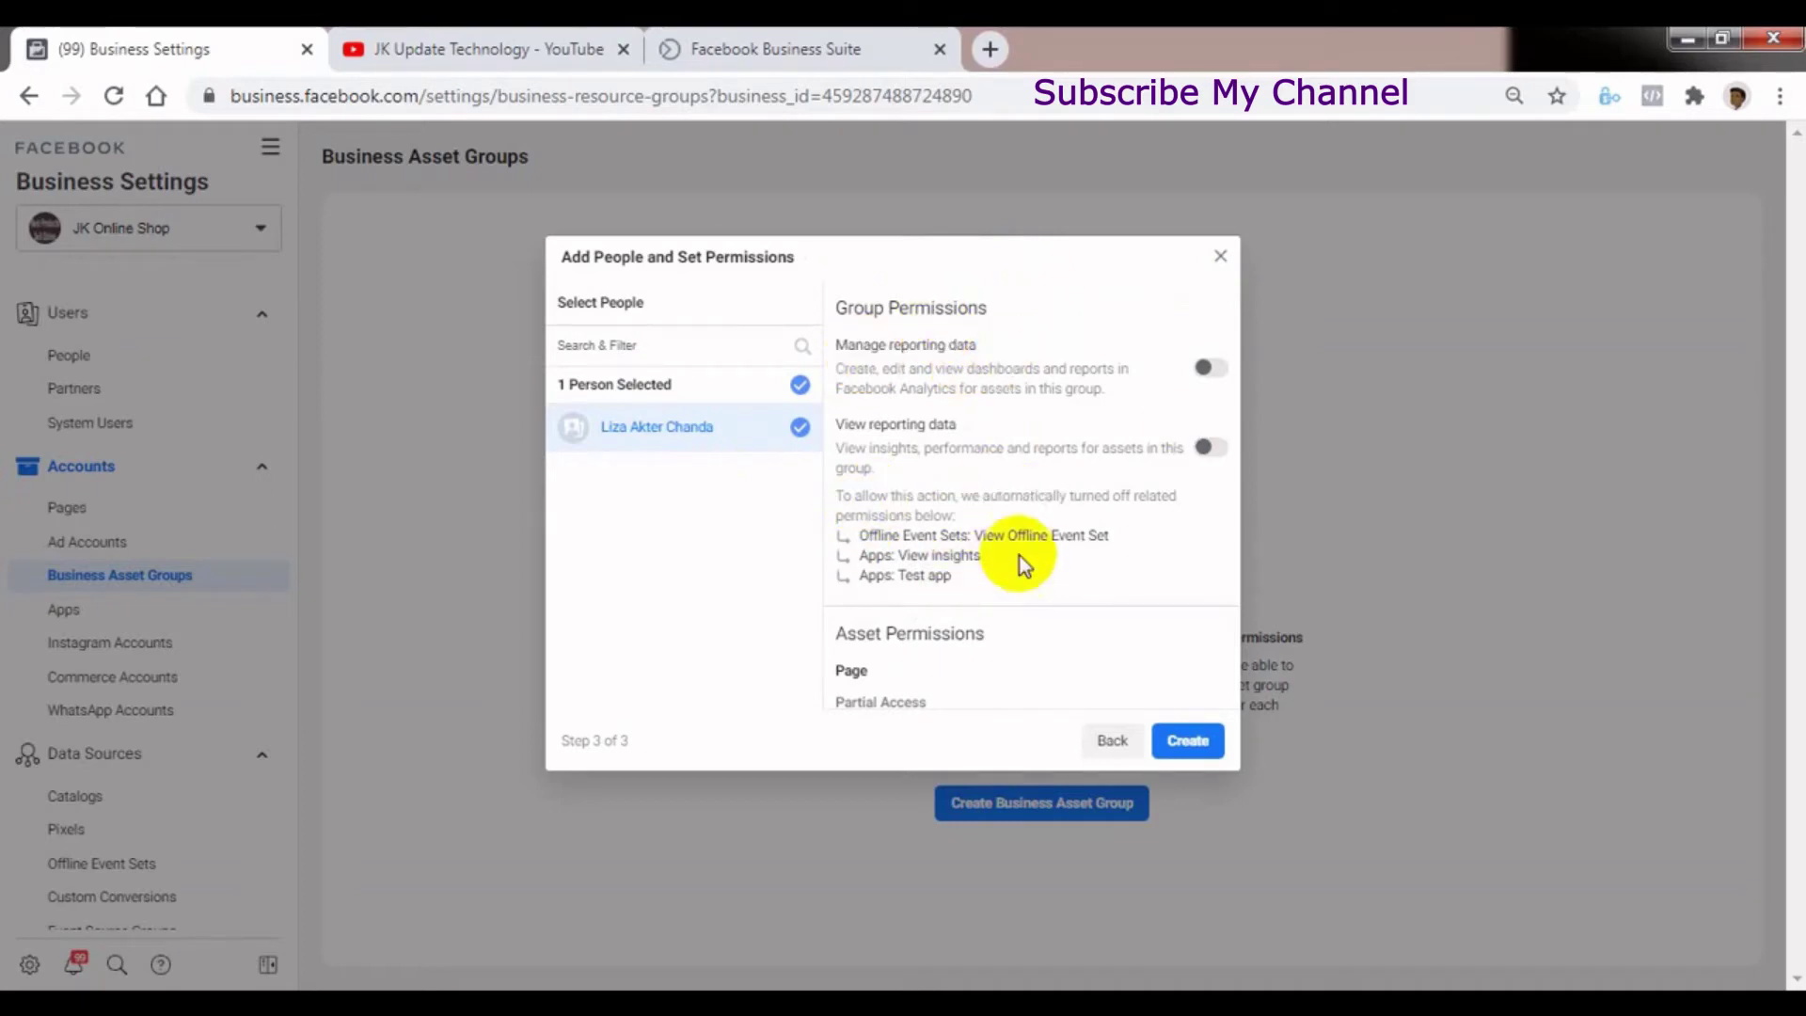
pyautogui.click(1207, 369)
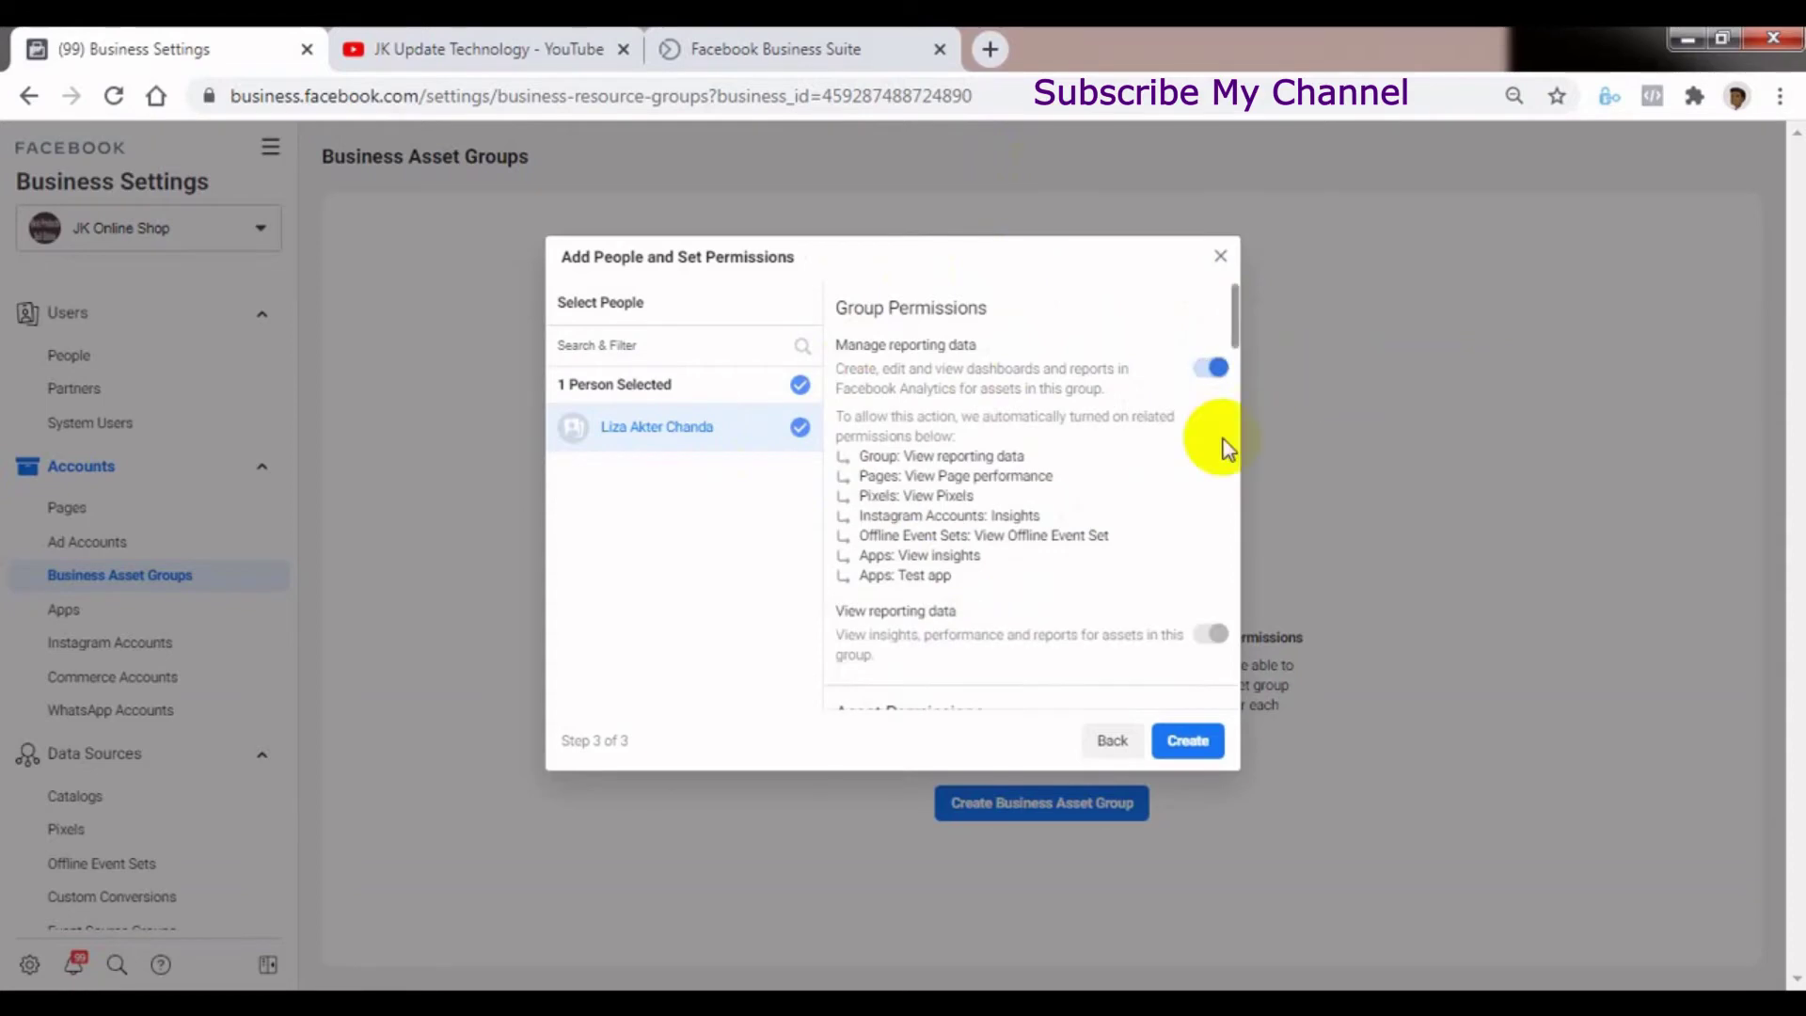
pyautogui.click(1211, 369)
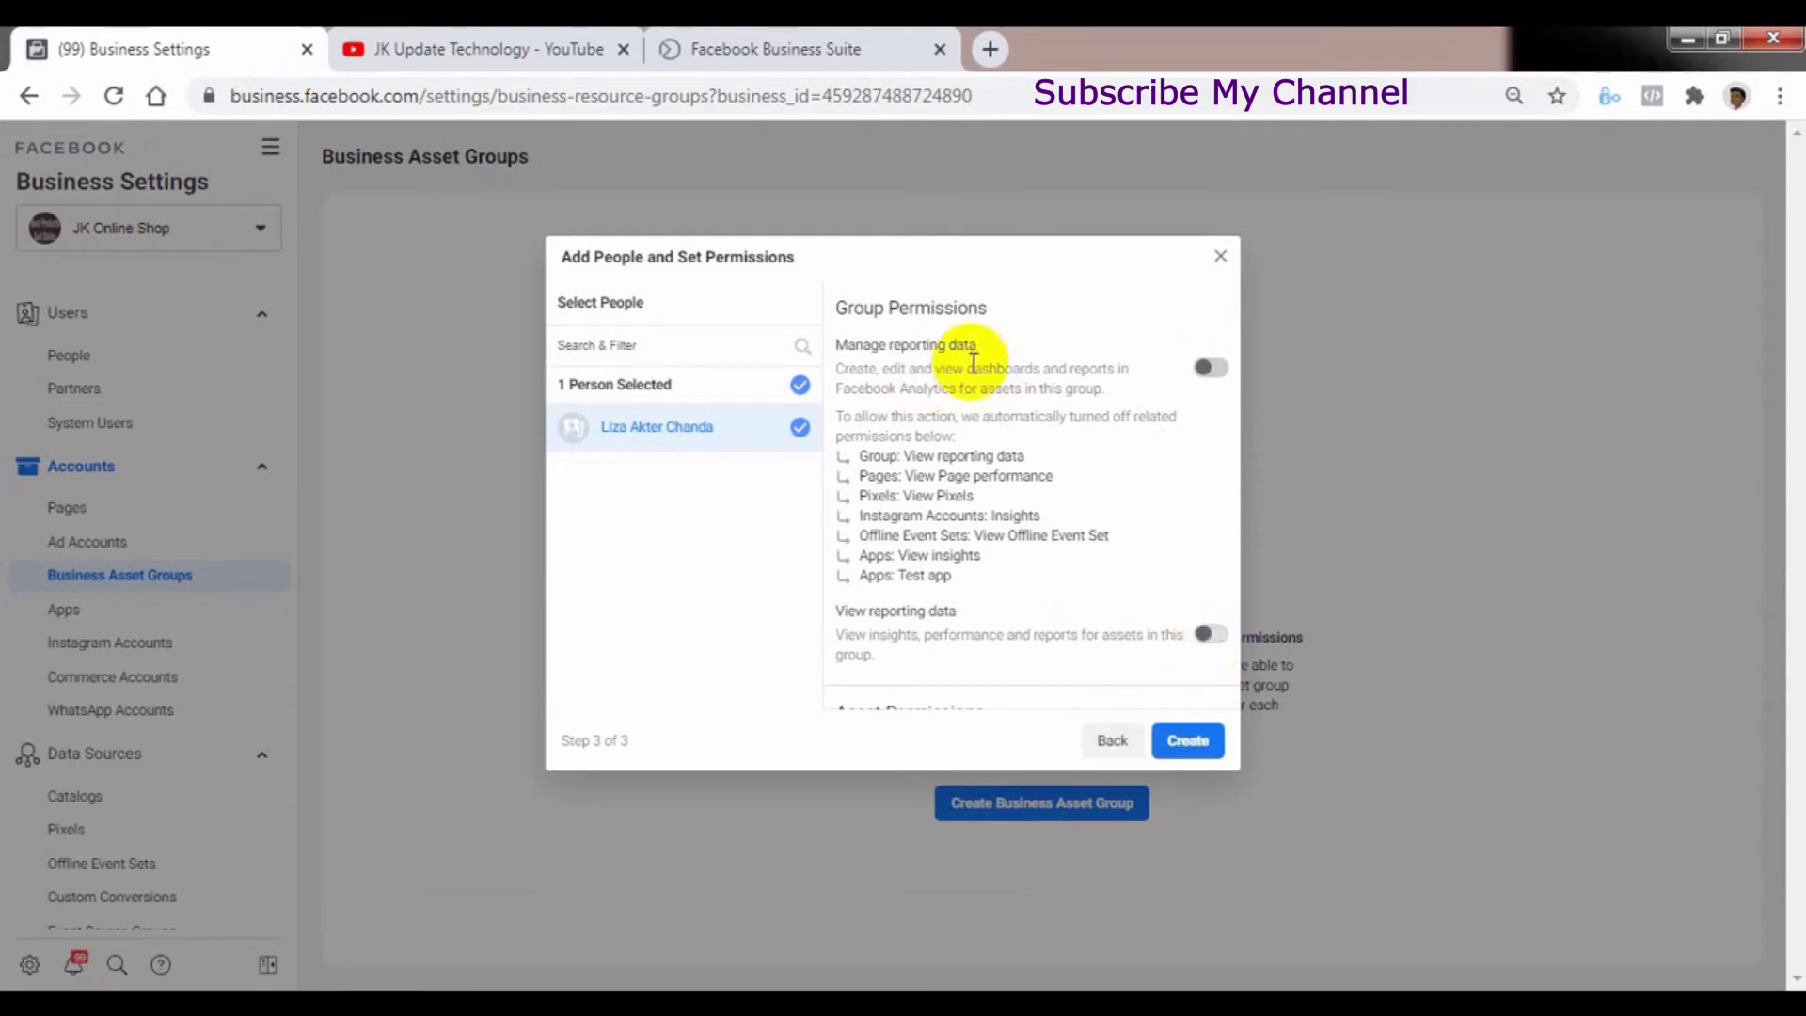
pyautogui.click(1206, 635)
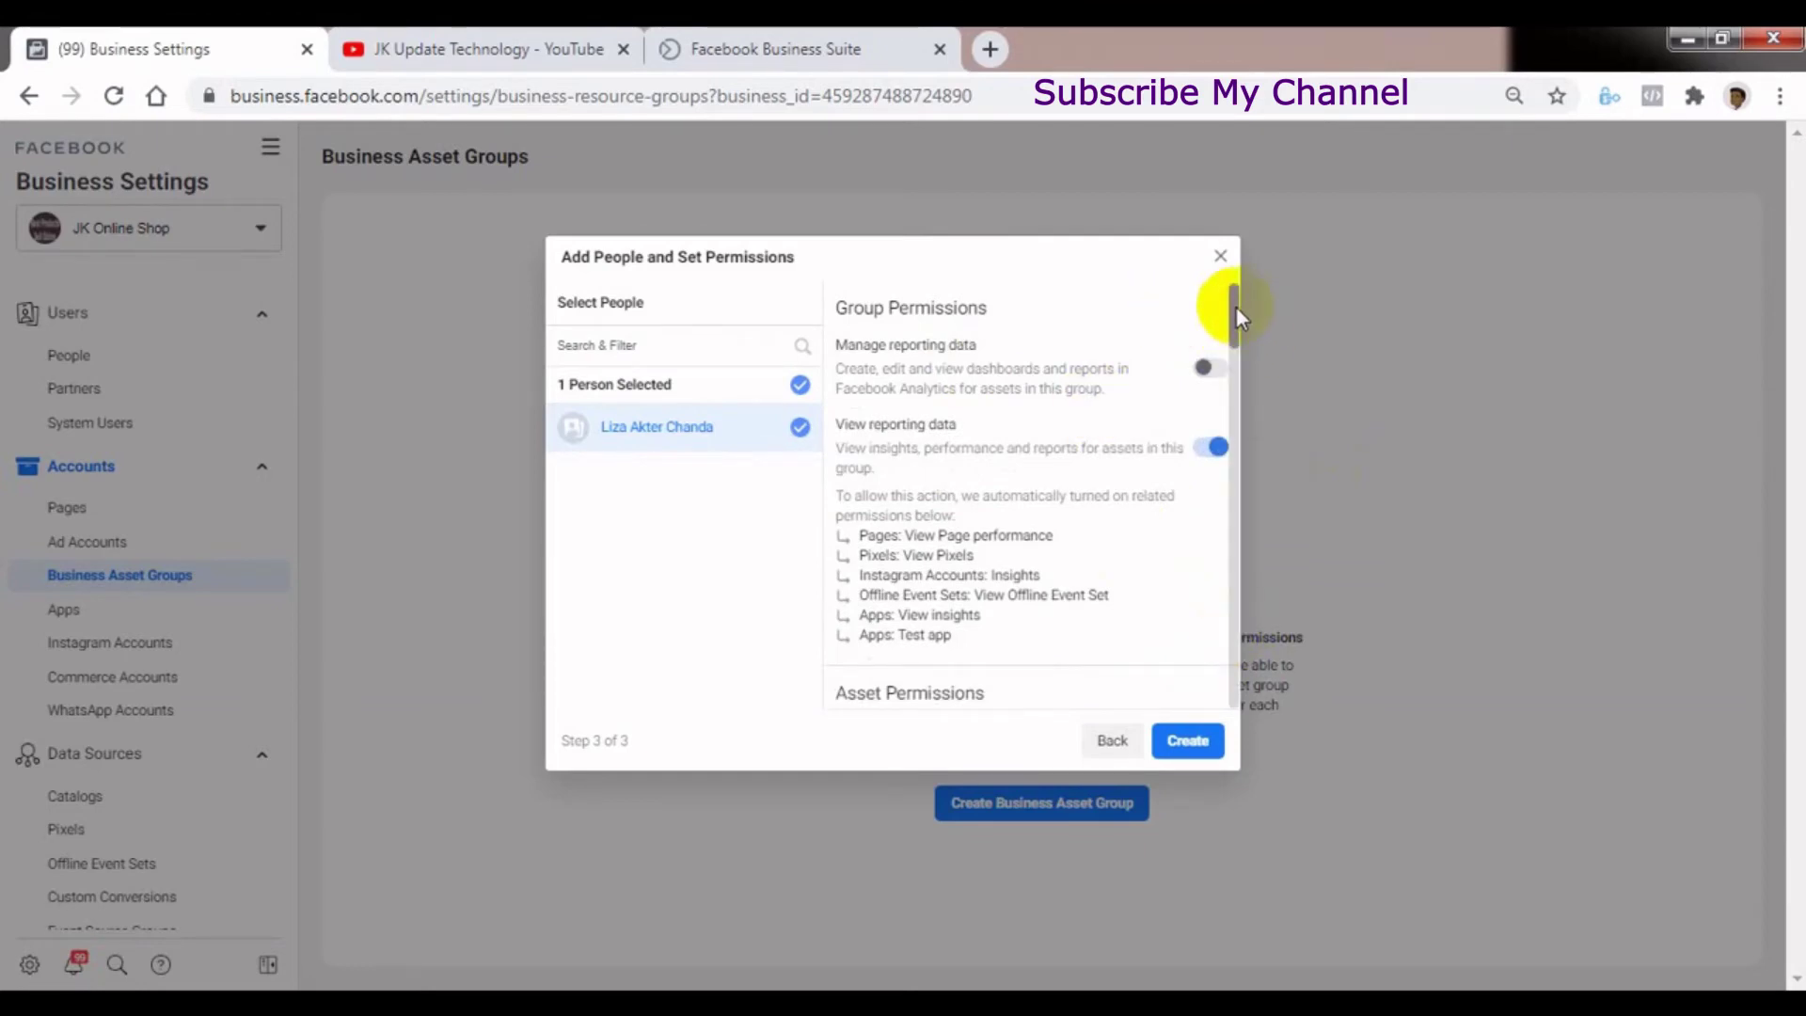
# Grant the Page permissions Community Activity, Send Messages and View Earnings Insights to the selected person
pyautogui.moveTo(1235, 306); pyautogui.dragTo(1232, 356)
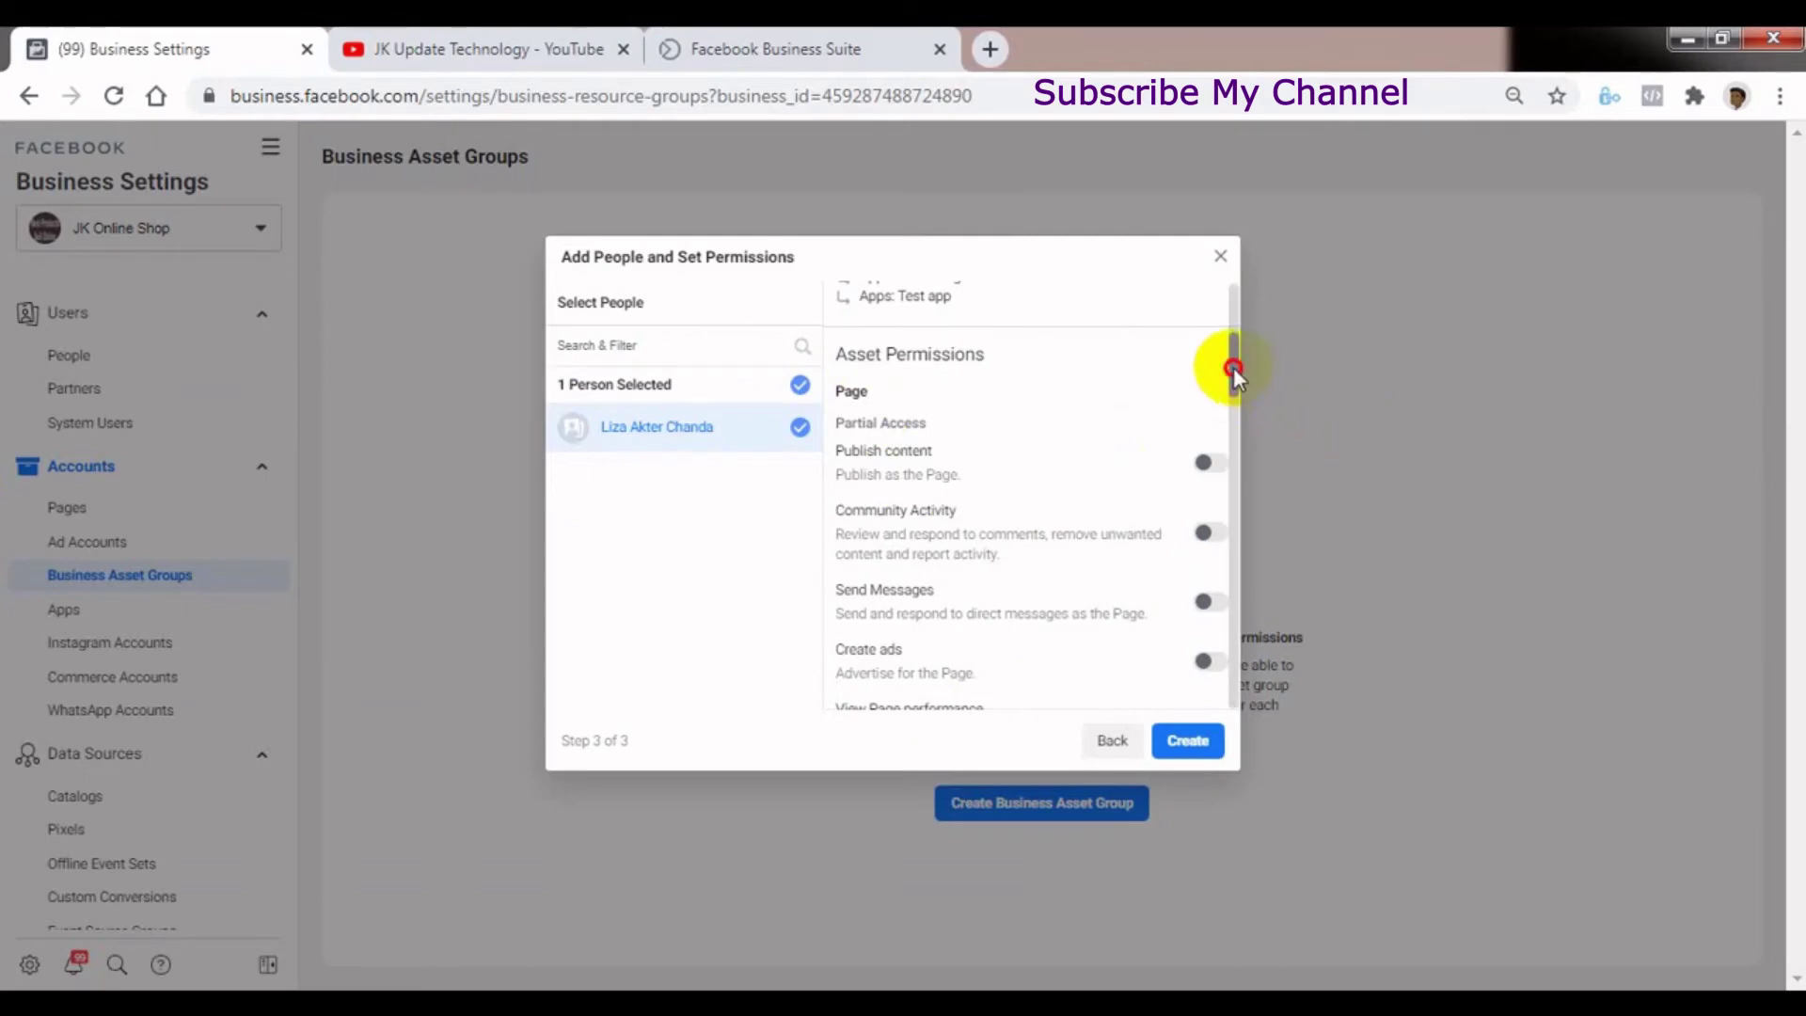
pyautogui.moveTo(1233, 367); pyautogui.dragTo(1228, 403)
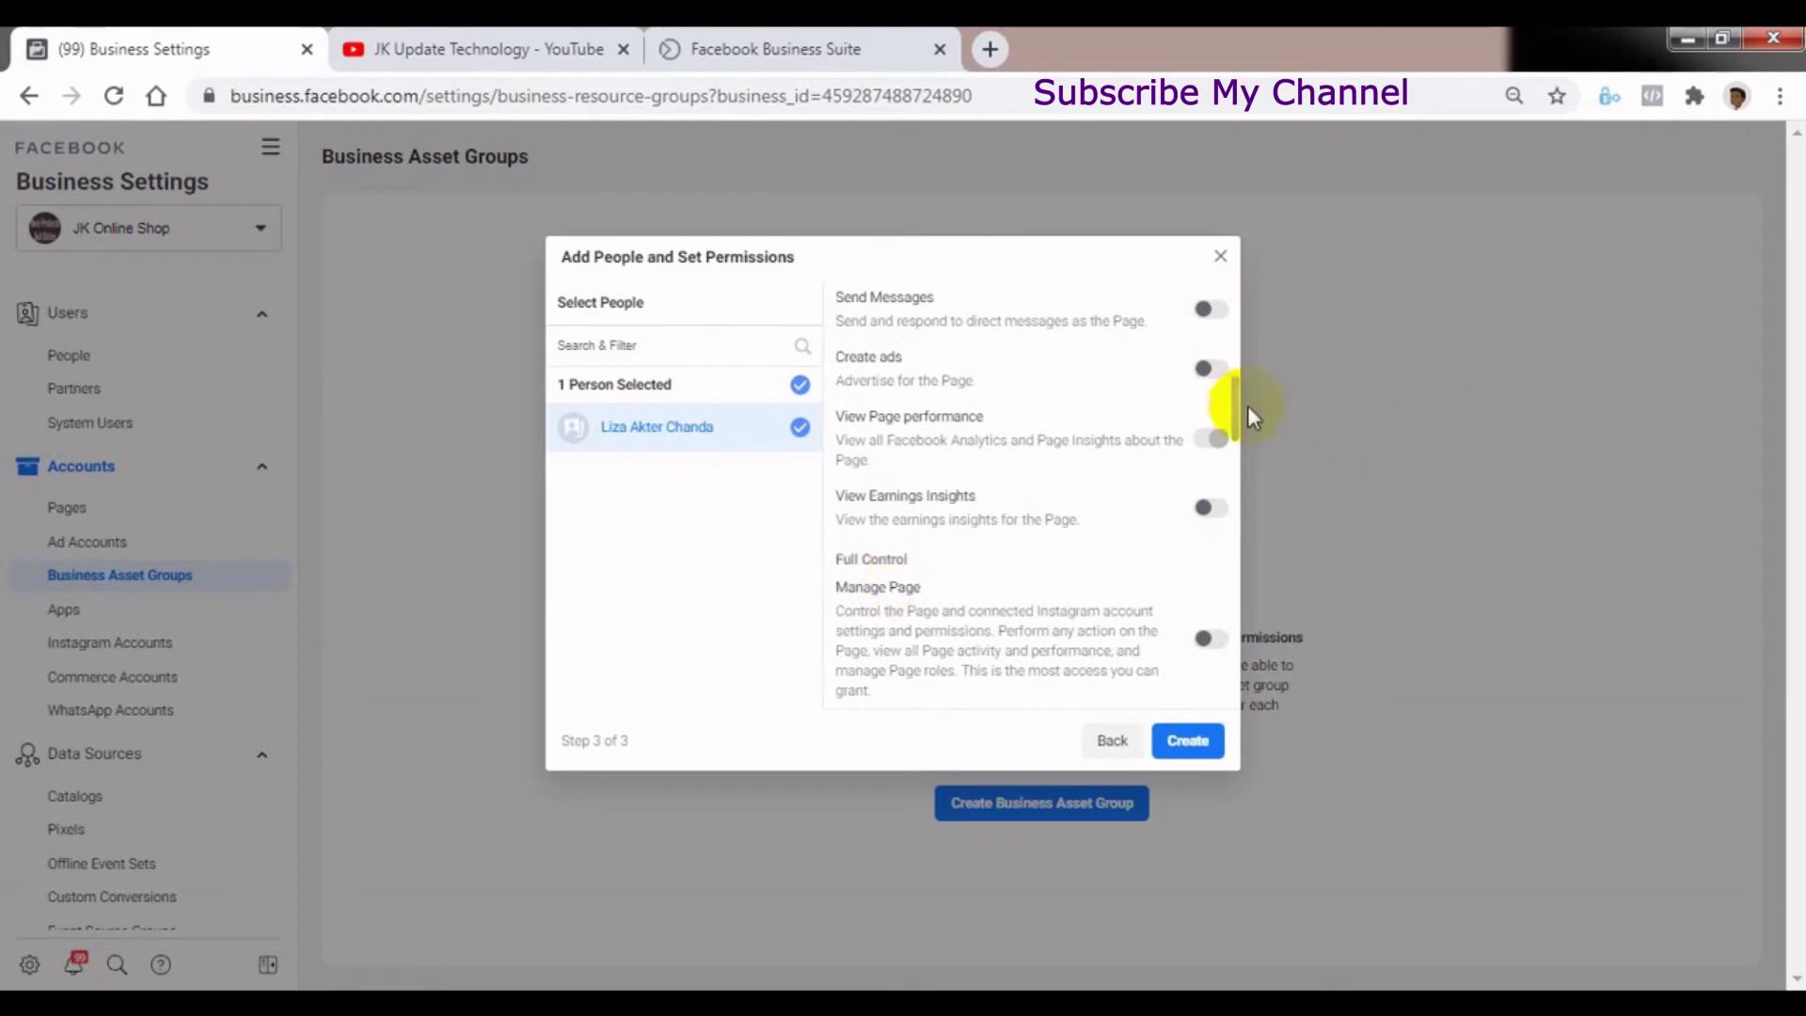
pyautogui.moveTo(1233, 414); pyautogui.dragTo(1239, 385)
pyautogui.click(1211, 430)
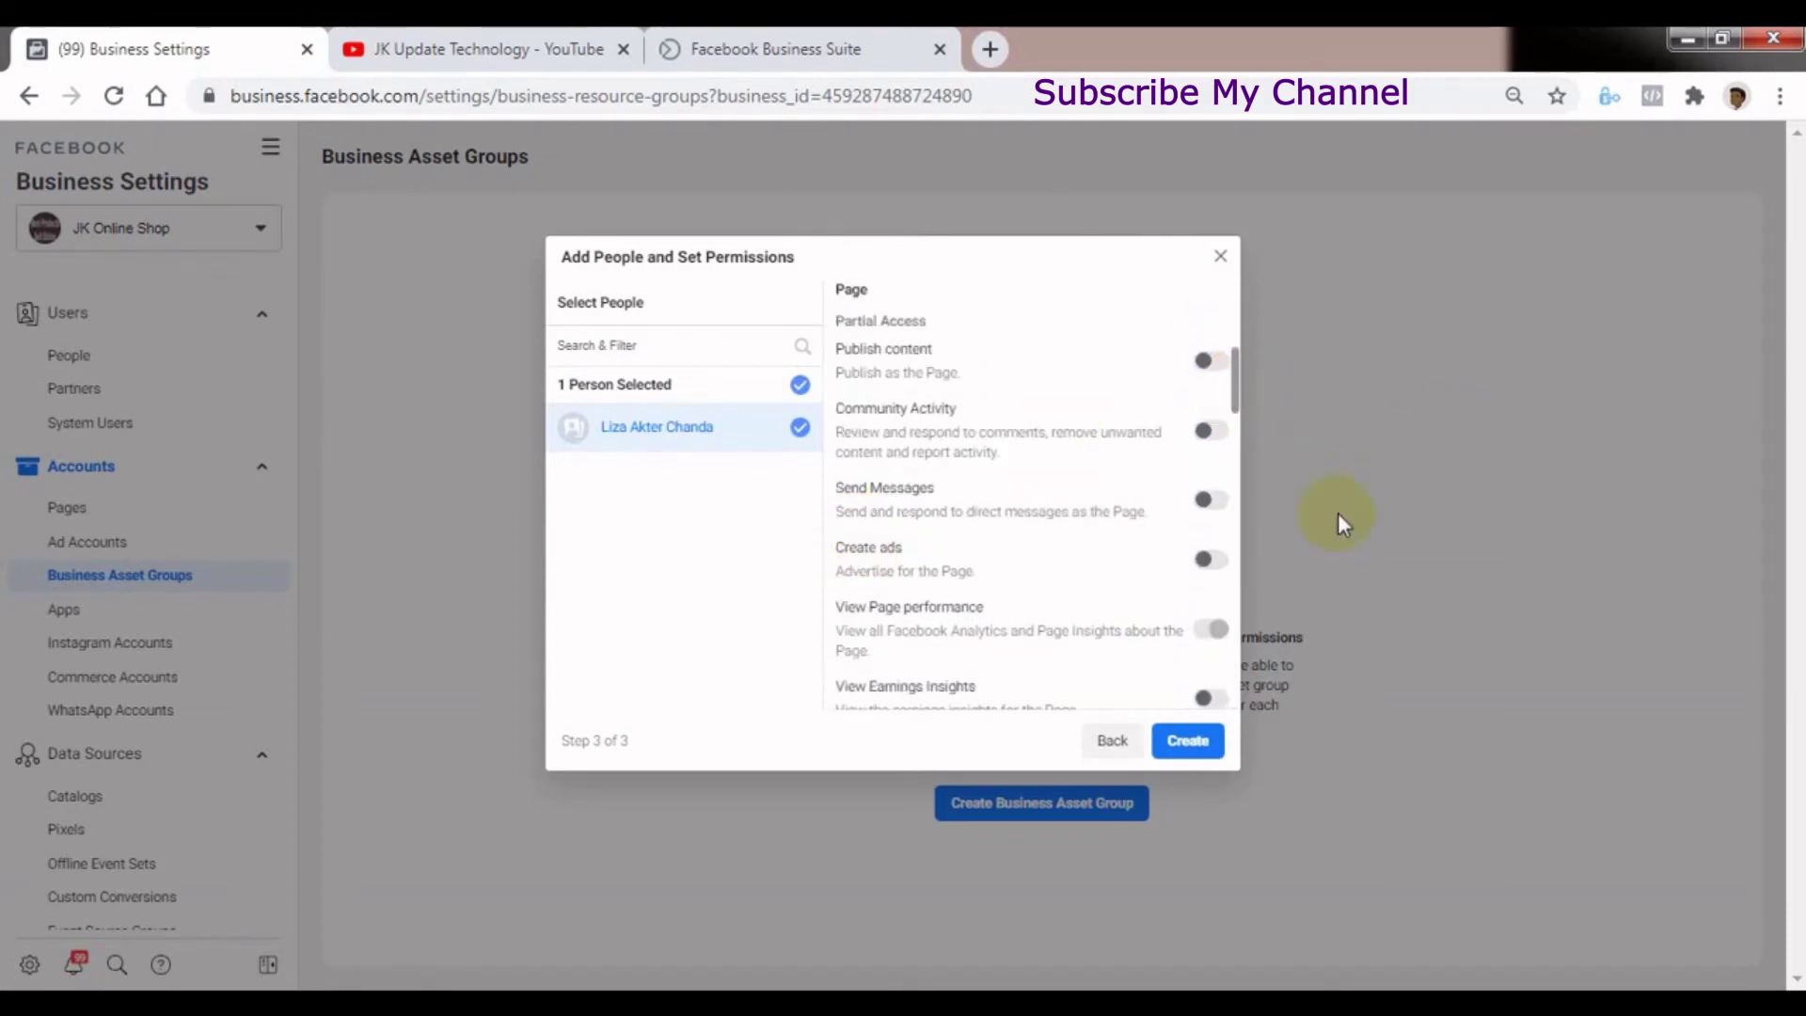
pyautogui.click(1210, 499)
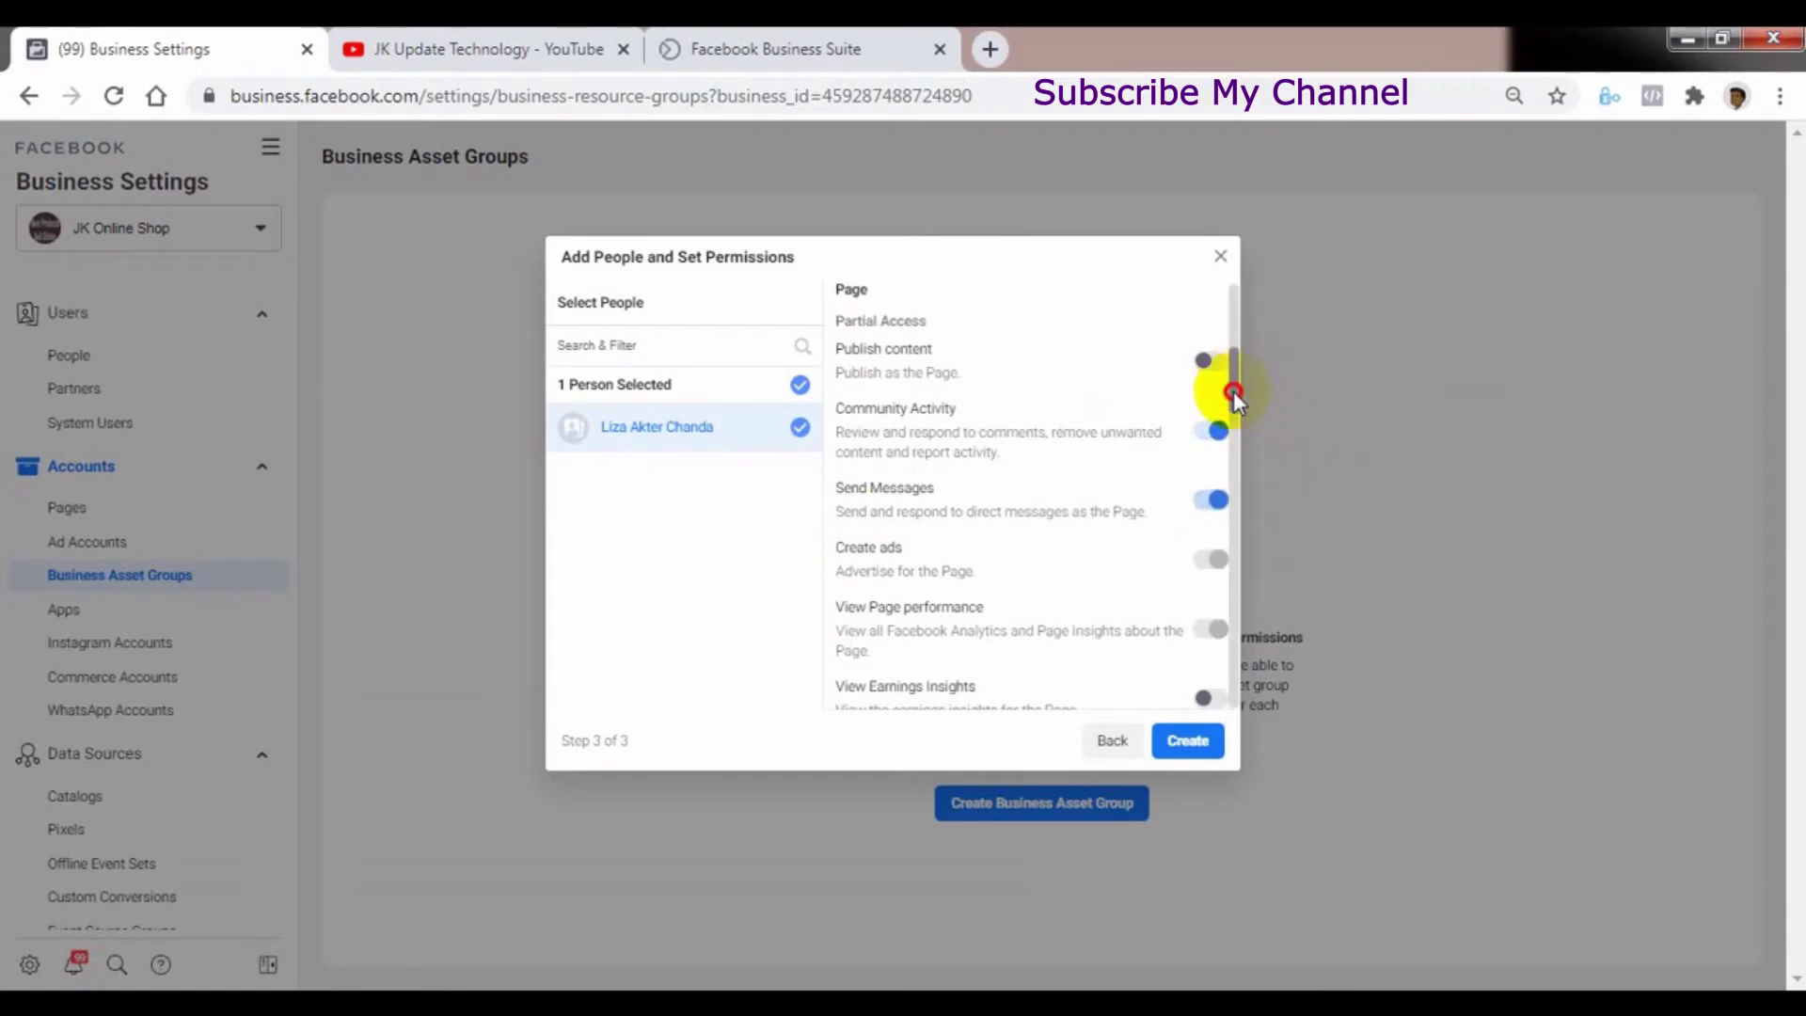
pyautogui.moveTo(1237, 381); pyautogui.dragTo(1233, 398)
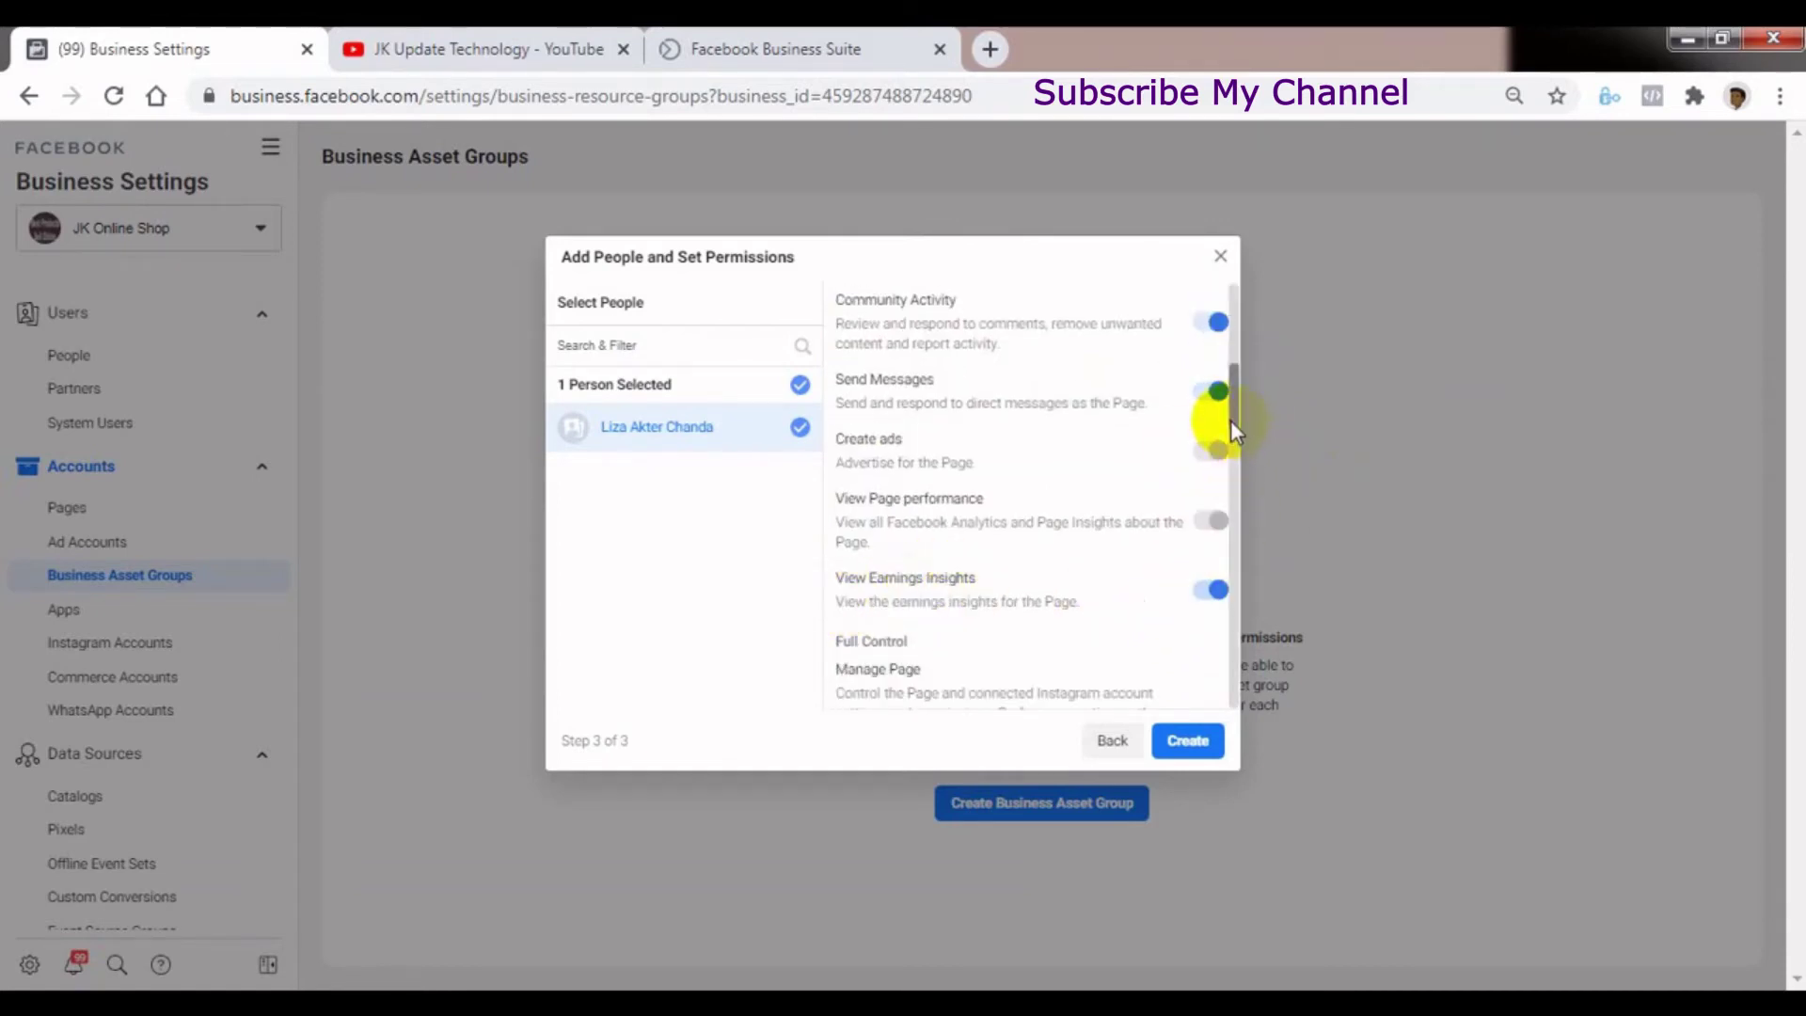
pyautogui.moveTo(1233, 414); pyautogui.dragTo(1234, 438)
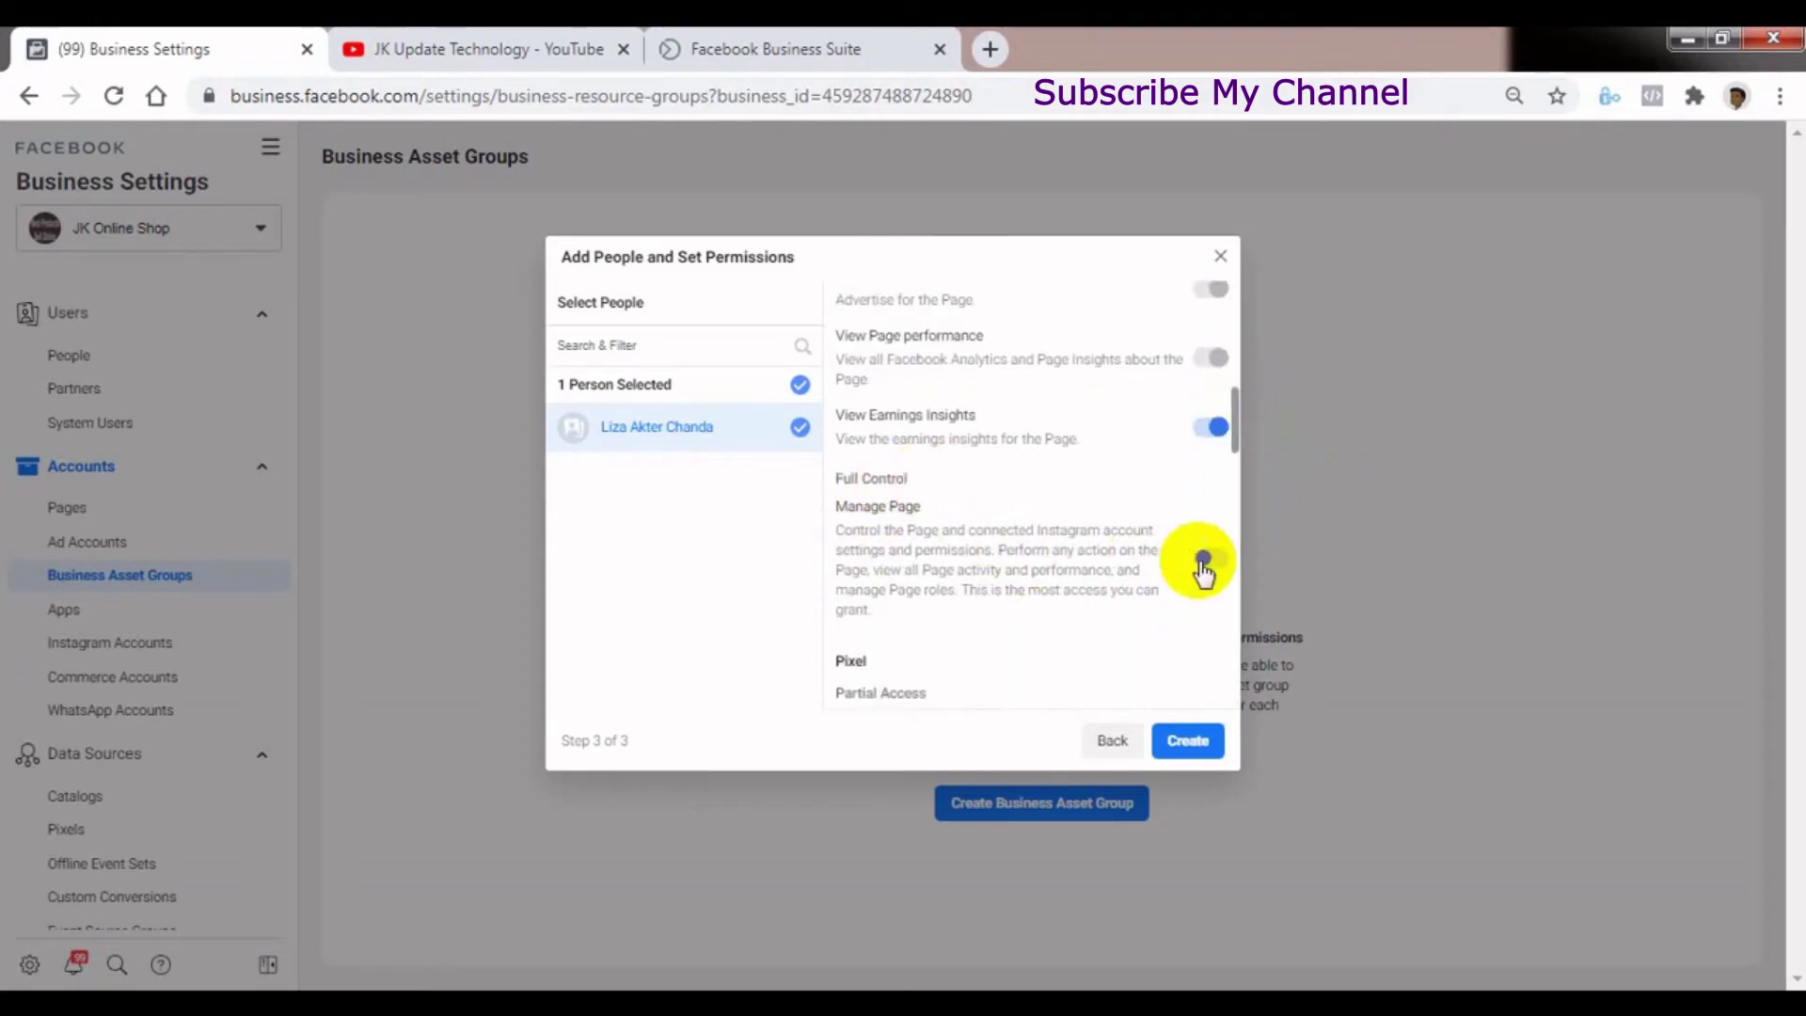
# Grant the selected person the Manage Pixel permission and the Instagram account's Content permission
pyautogui.moveTo(1234, 414); pyautogui.dragTo(1236, 463)
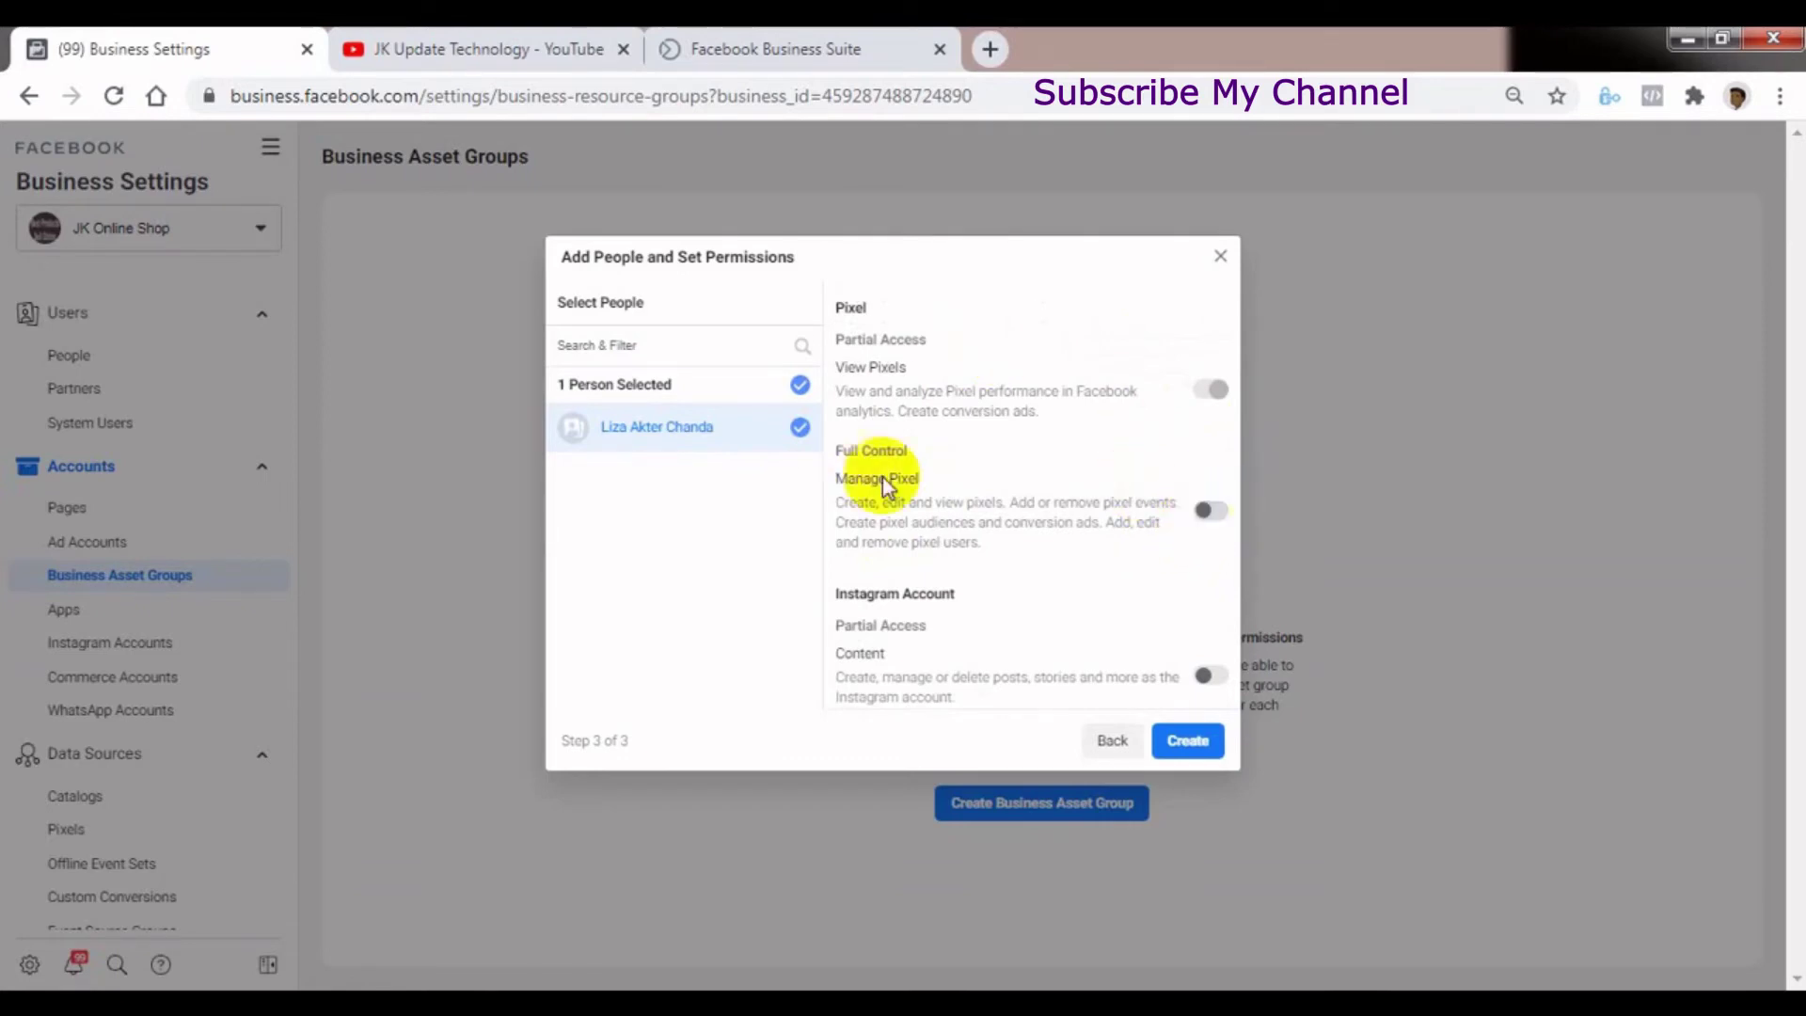
pyautogui.click(1212, 512)
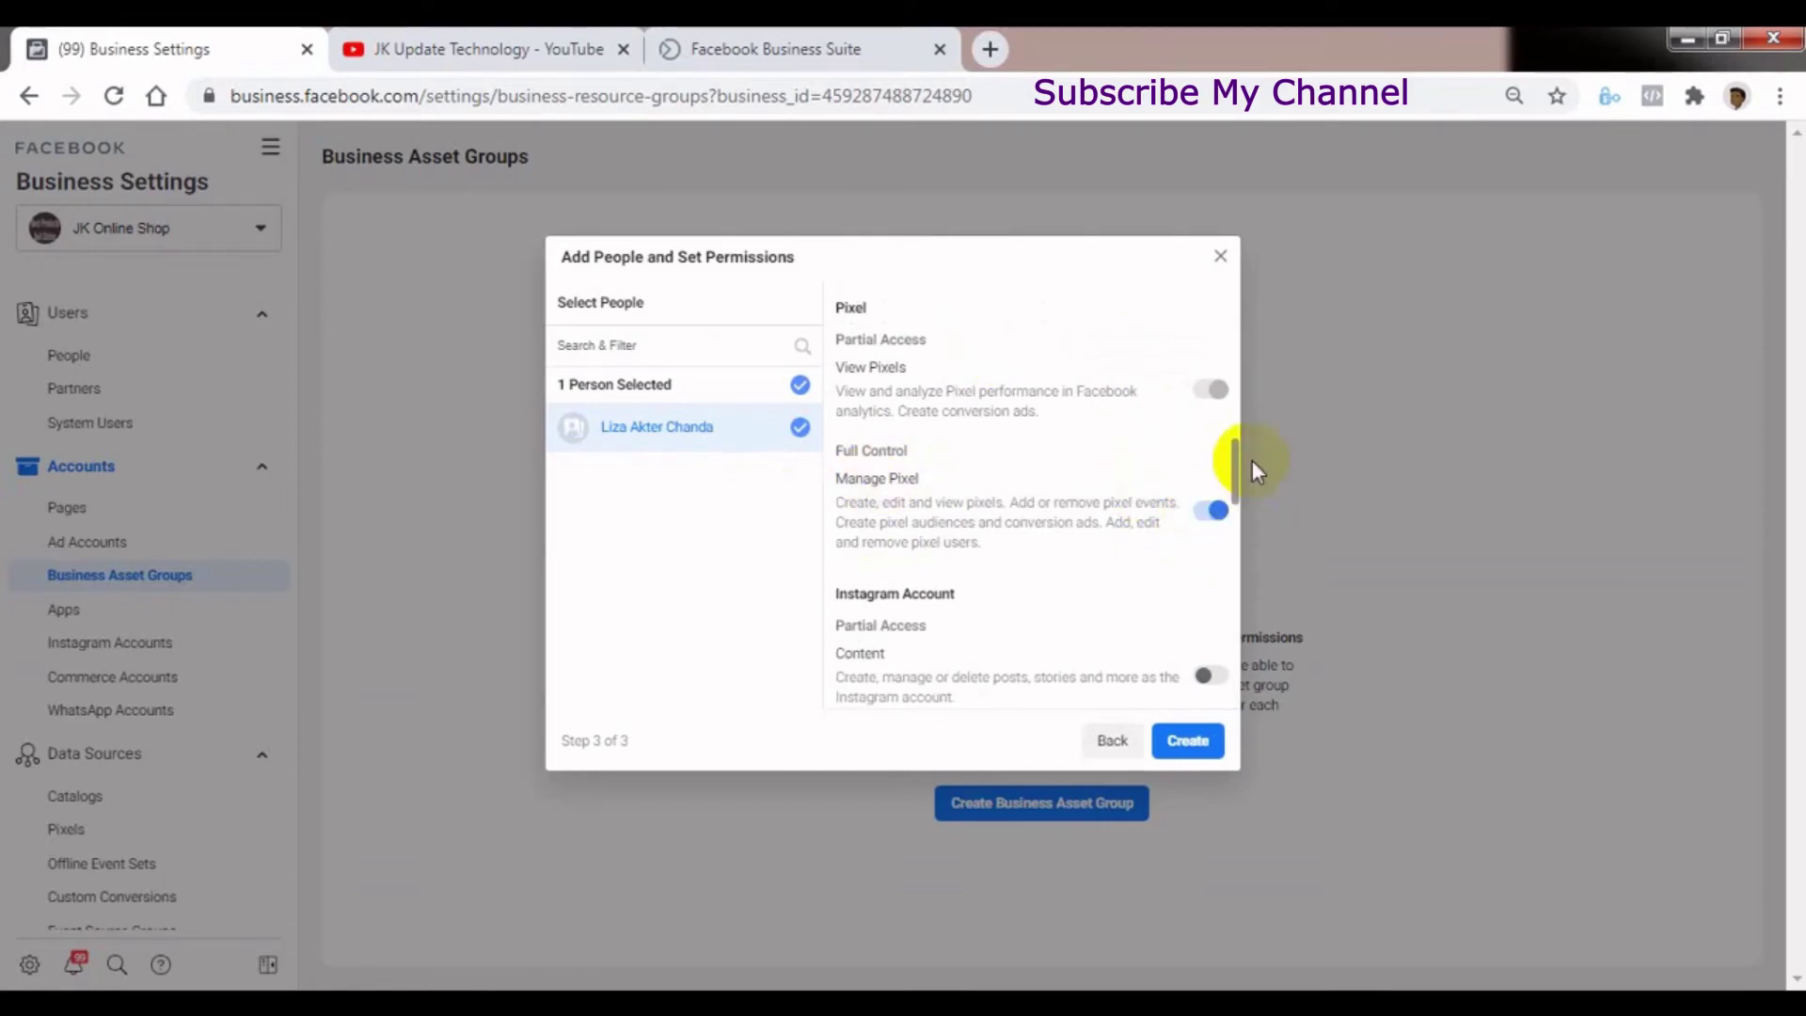
pyautogui.moveTo(1237, 459); pyautogui.dragTo(1239, 489)
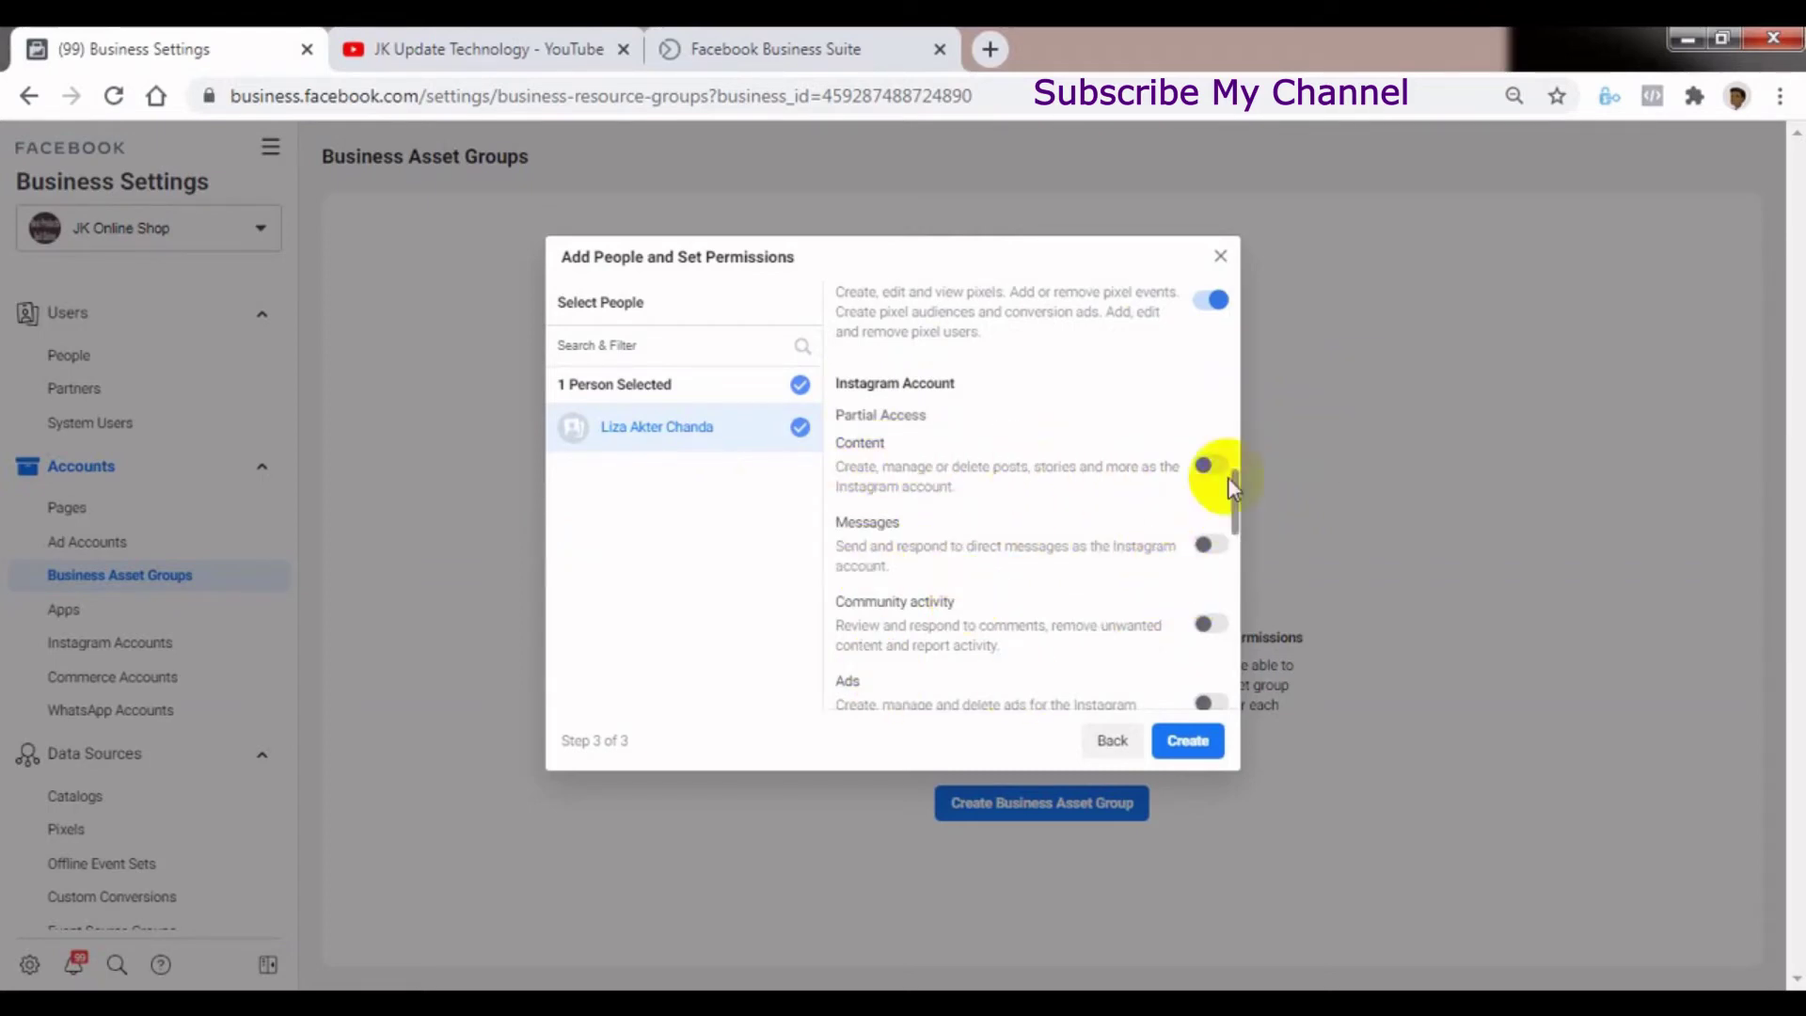
pyautogui.click(1204, 466)
pyautogui.moveTo(1236, 509); pyautogui.dragTo(1236, 522)
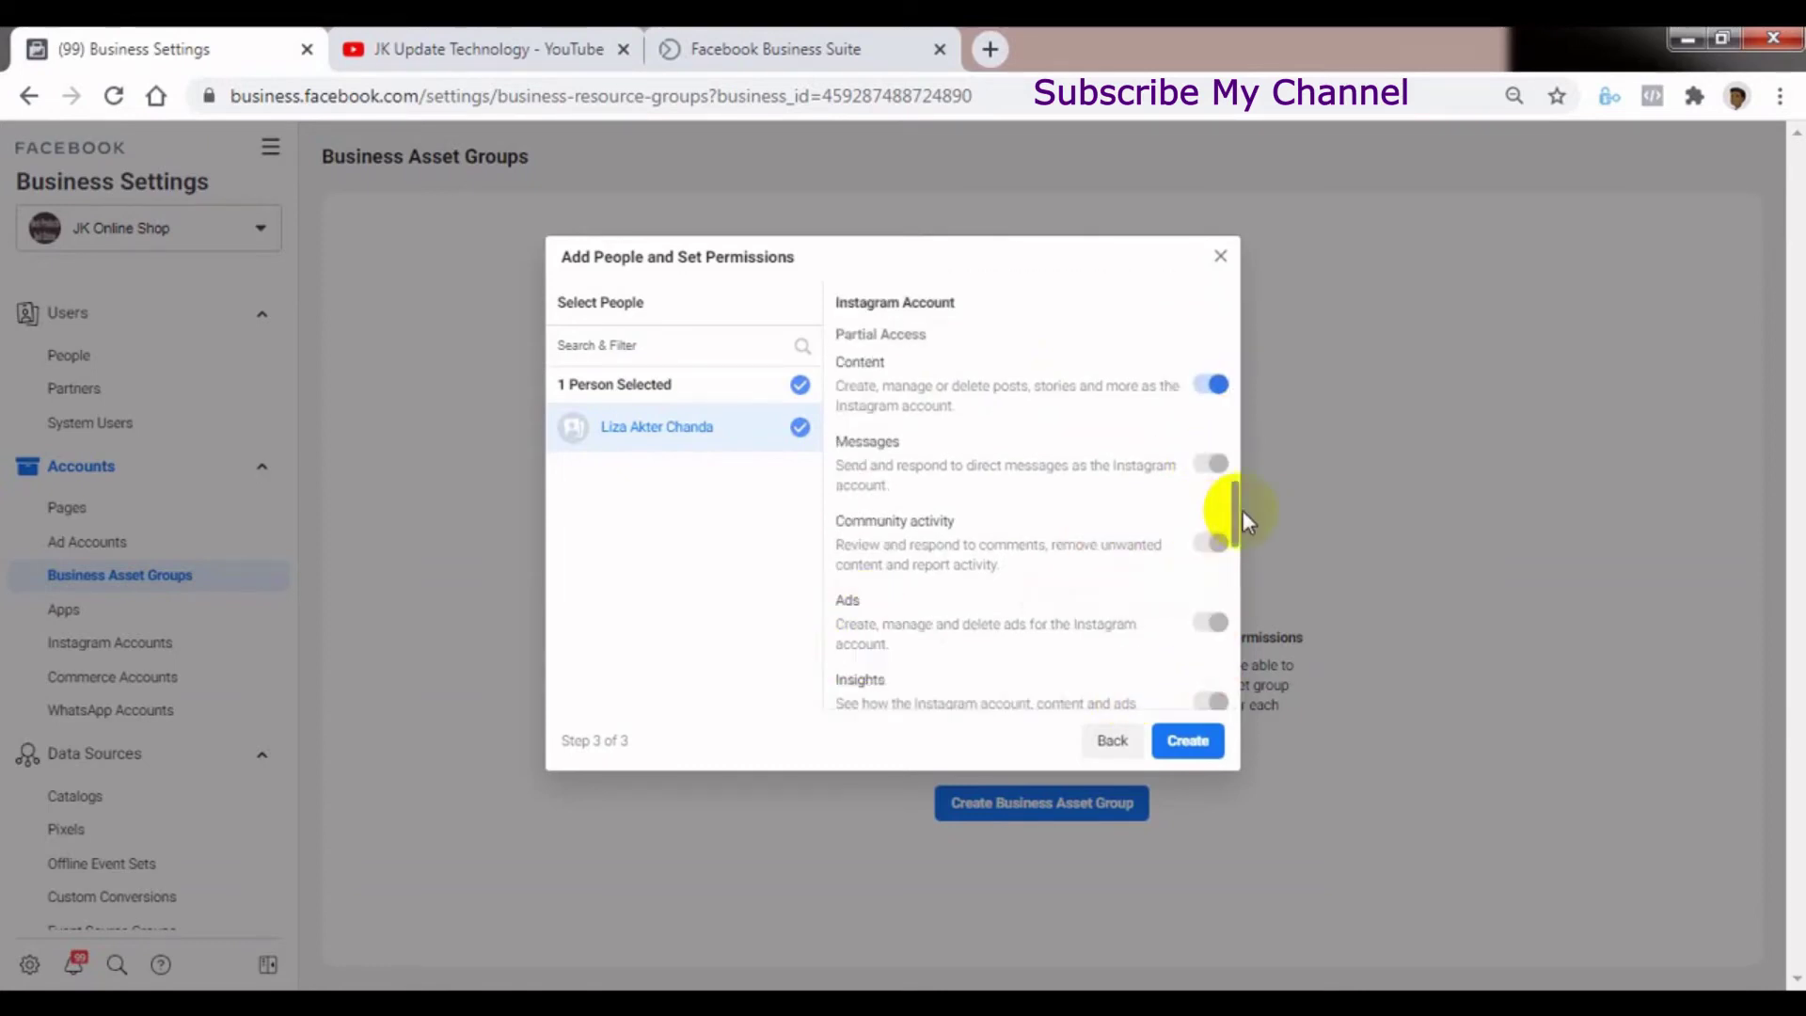
pyautogui.moveTo(1230, 512); pyautogui.dragTo(1232, 575)
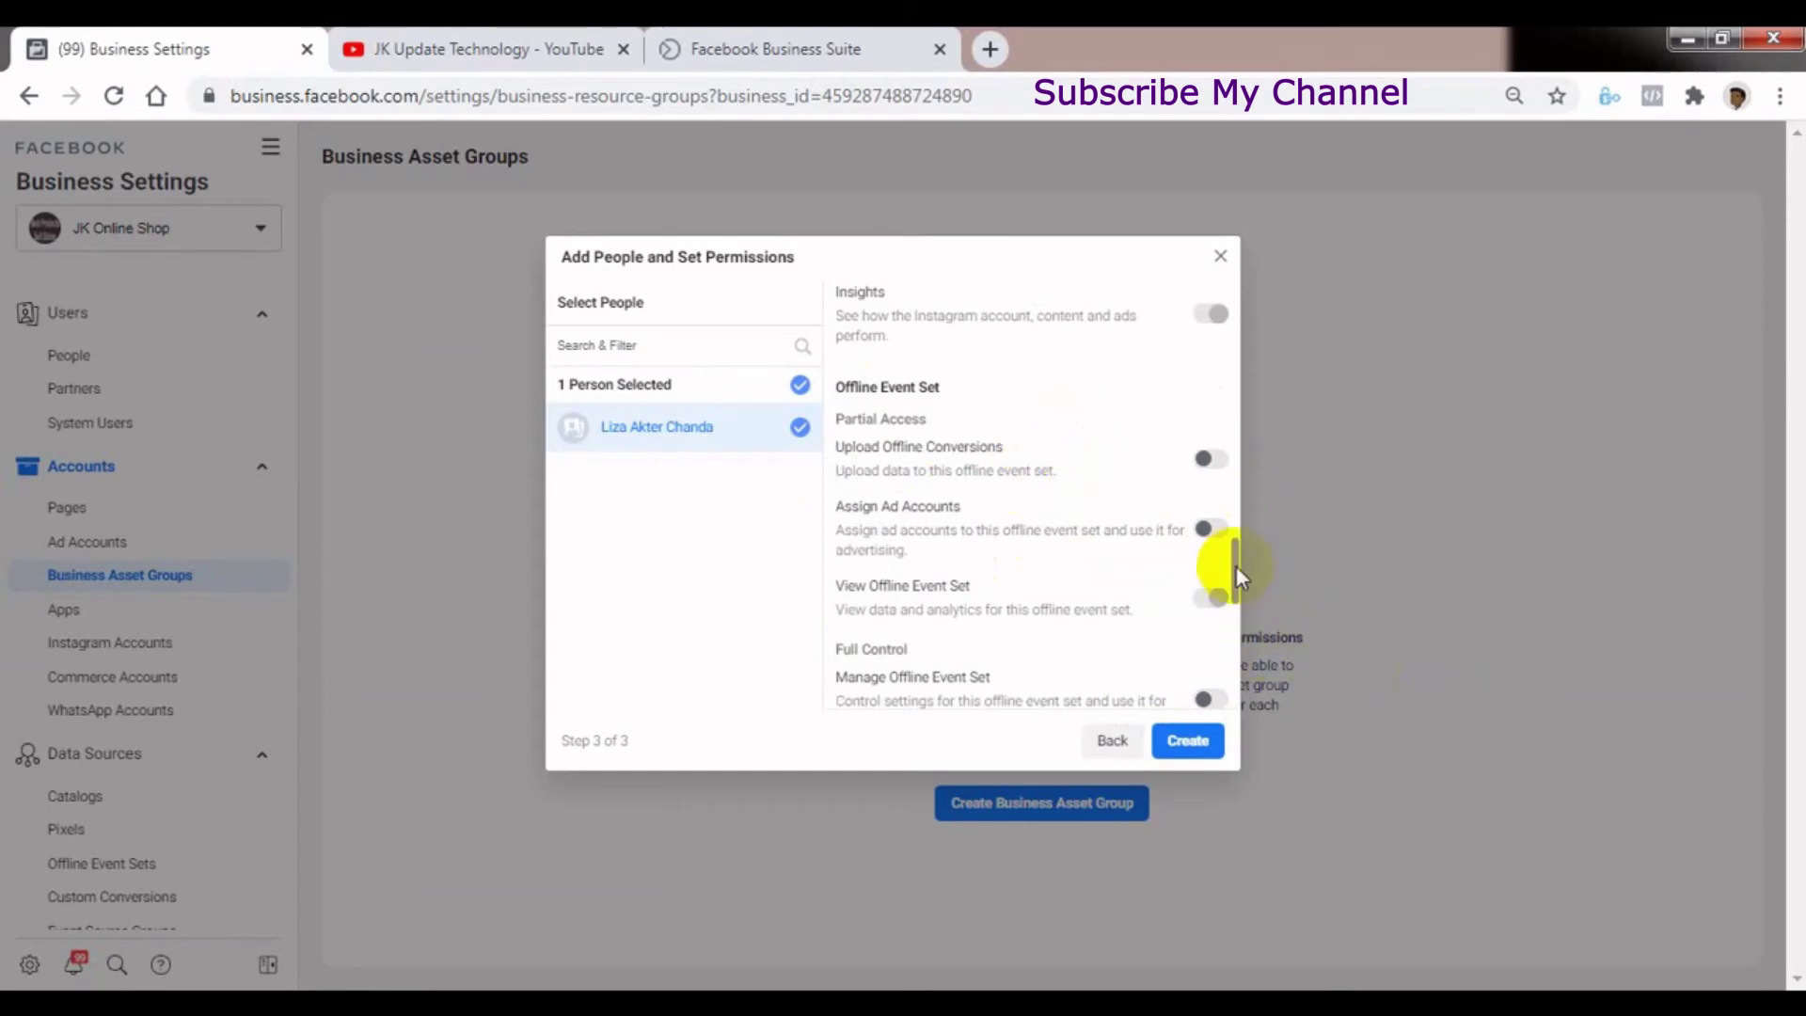
# Grant the selected person the Manage Offline Event Set and Manage catalog permissions
pyautogui.scroll(-2, 1236, 566)
pyautogui.click(1211, 536)
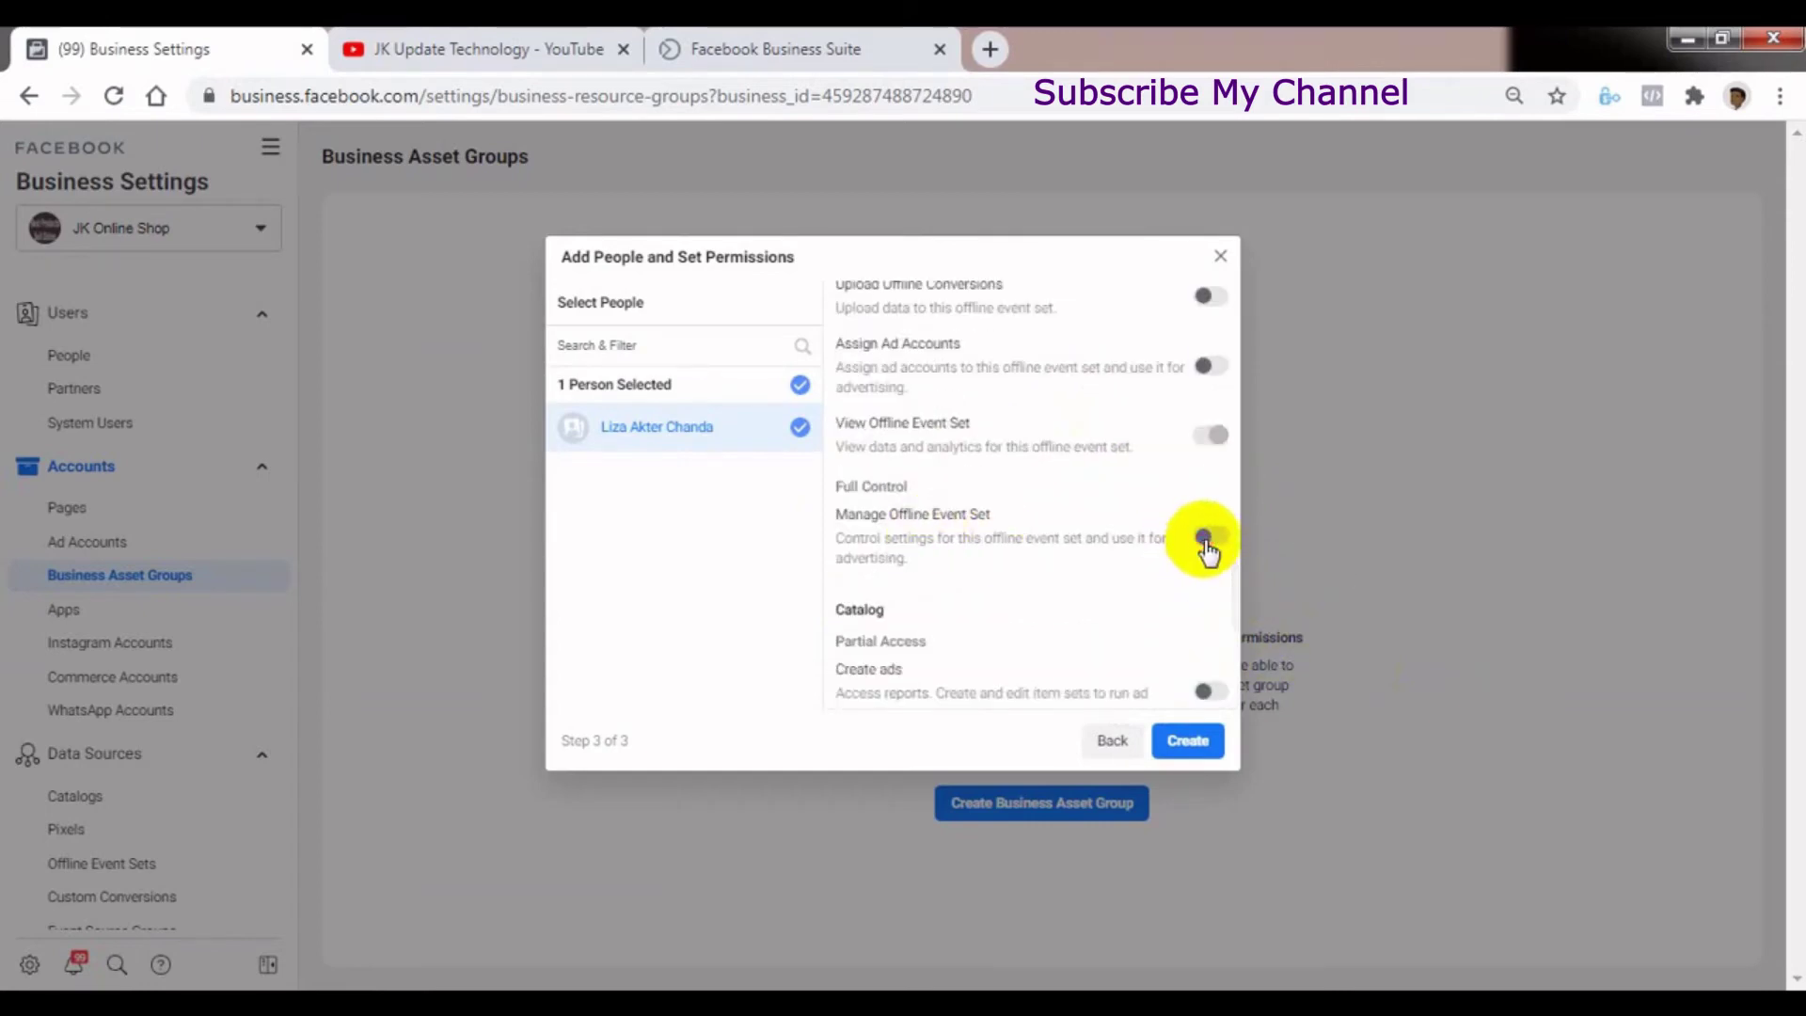
pyautogui.scroll(-3, 1232, 593)
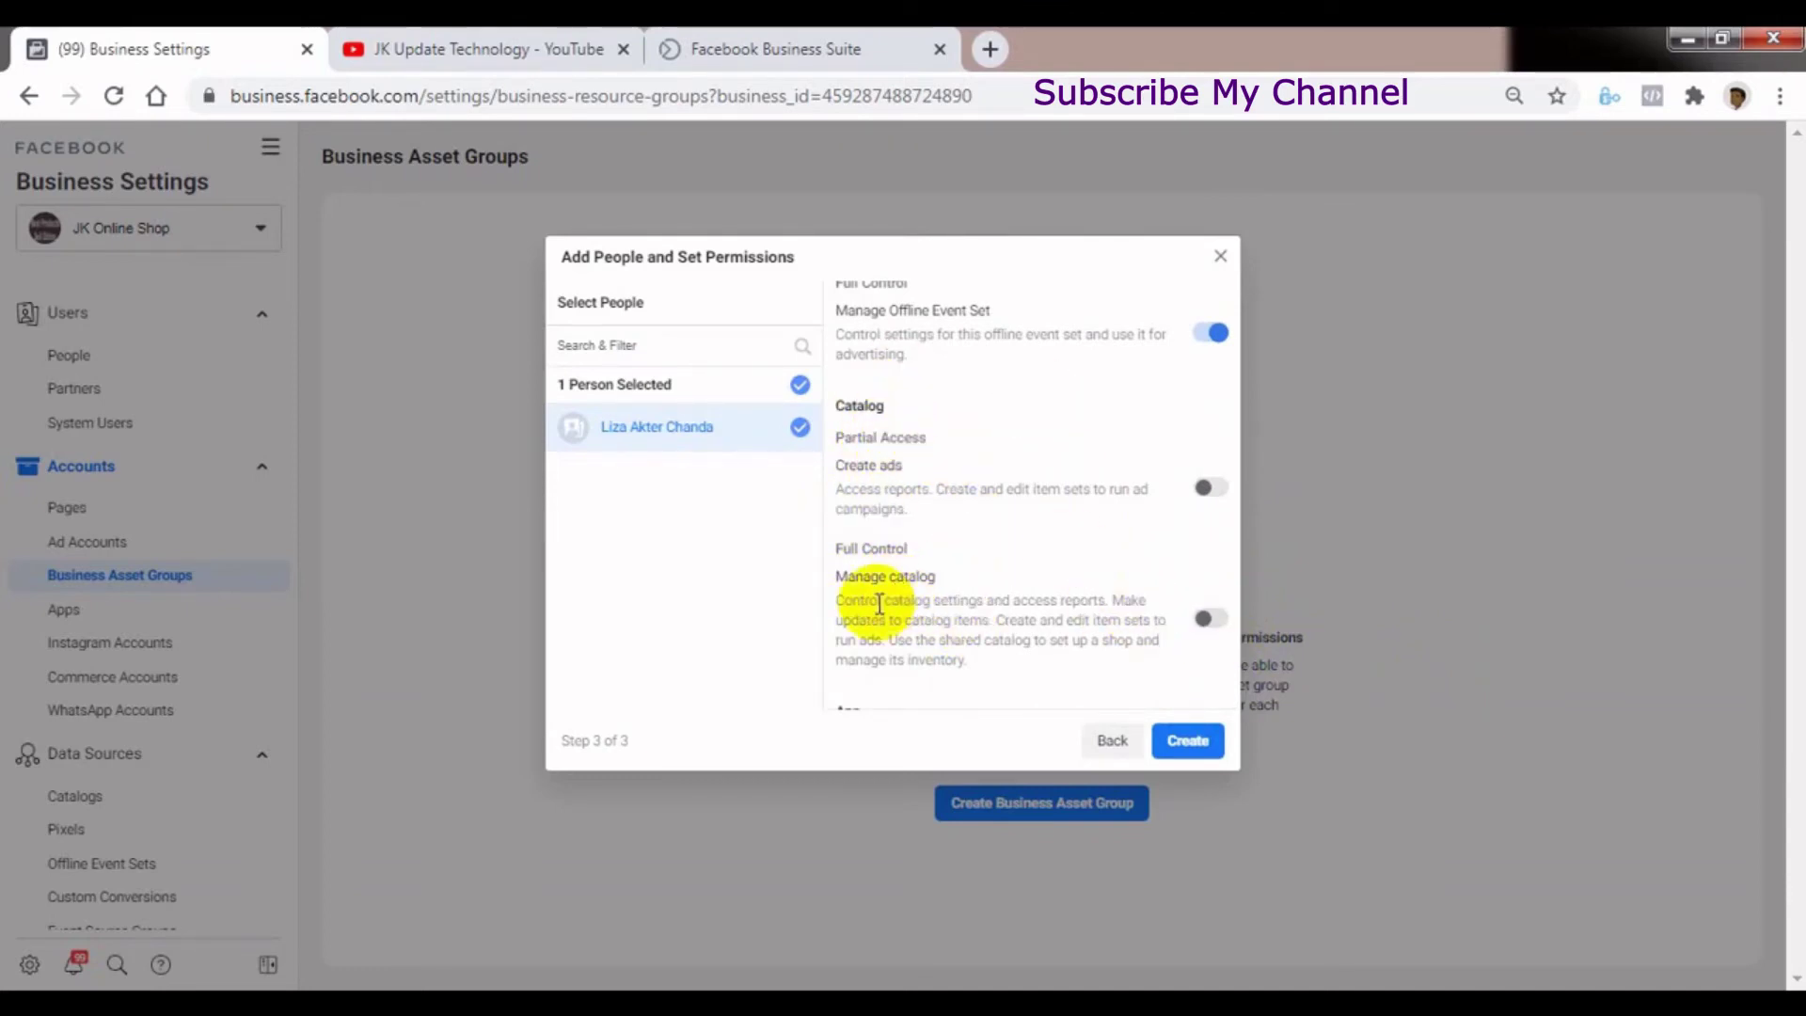
pyautogui.click(1211, 619)
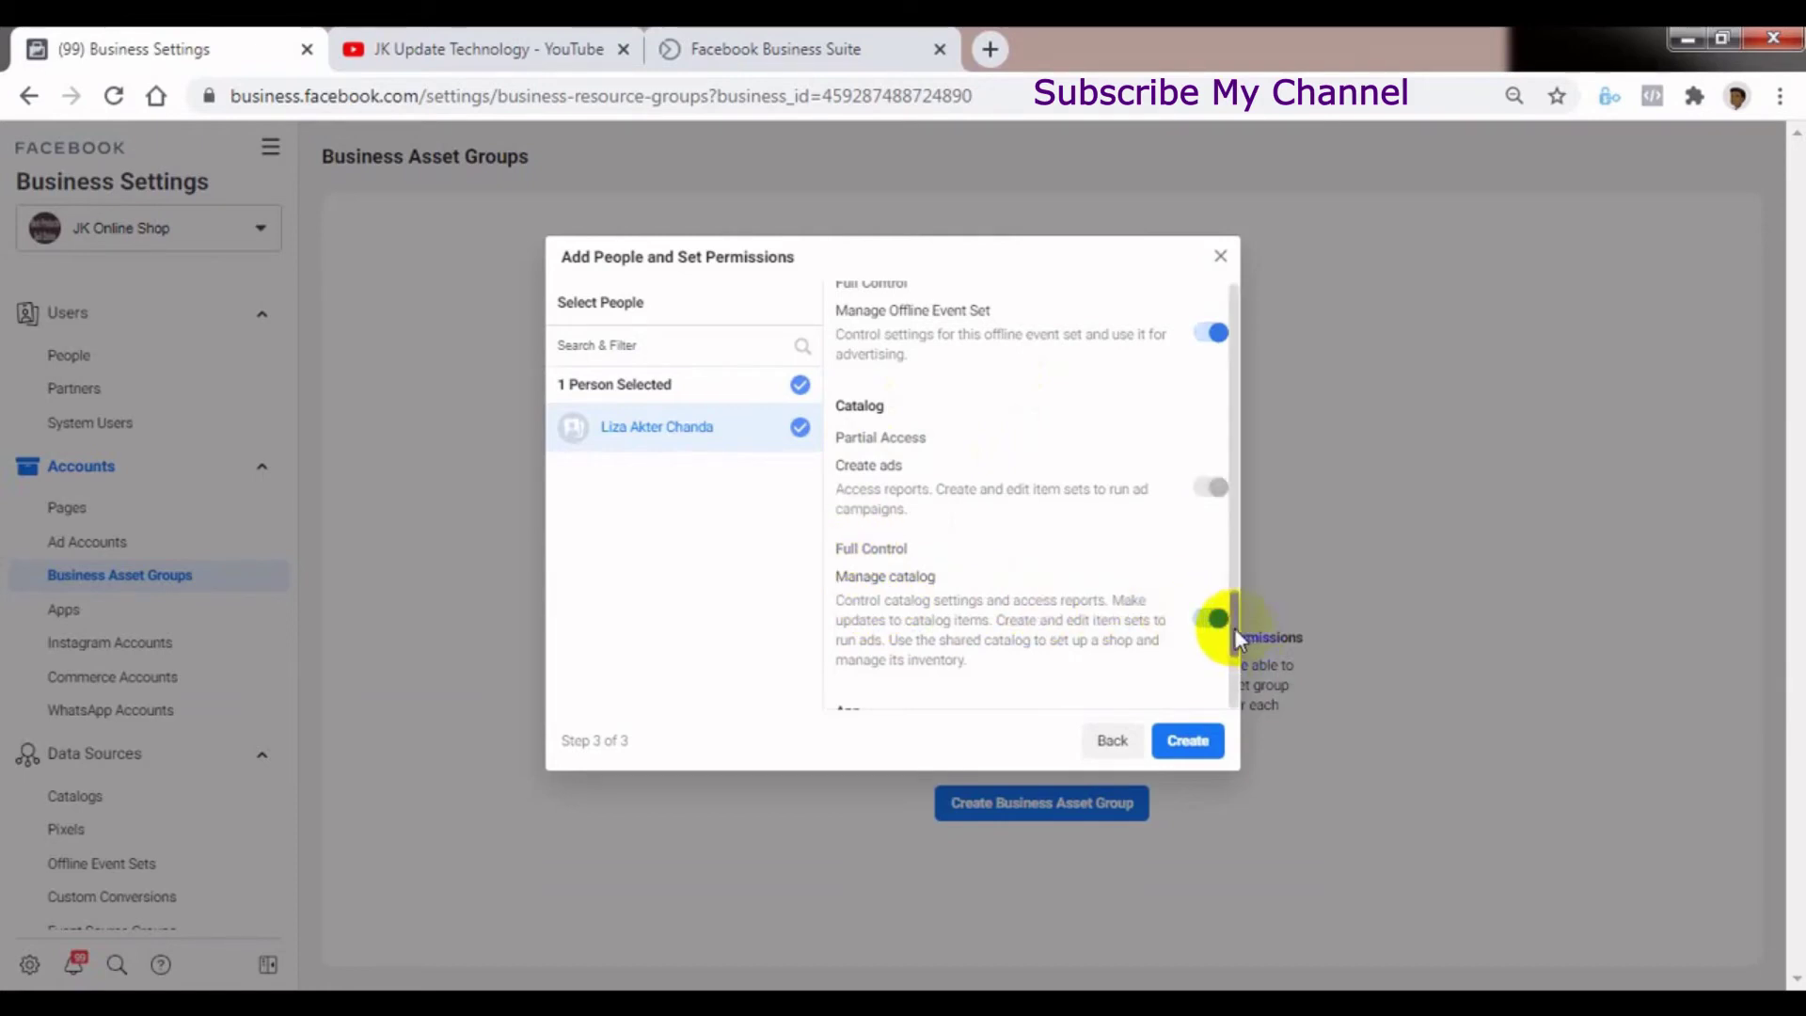
# Grant the selected person the Develop app permission and create the oppp asset group
pyautogui.scroll(-3, 1234, 629)
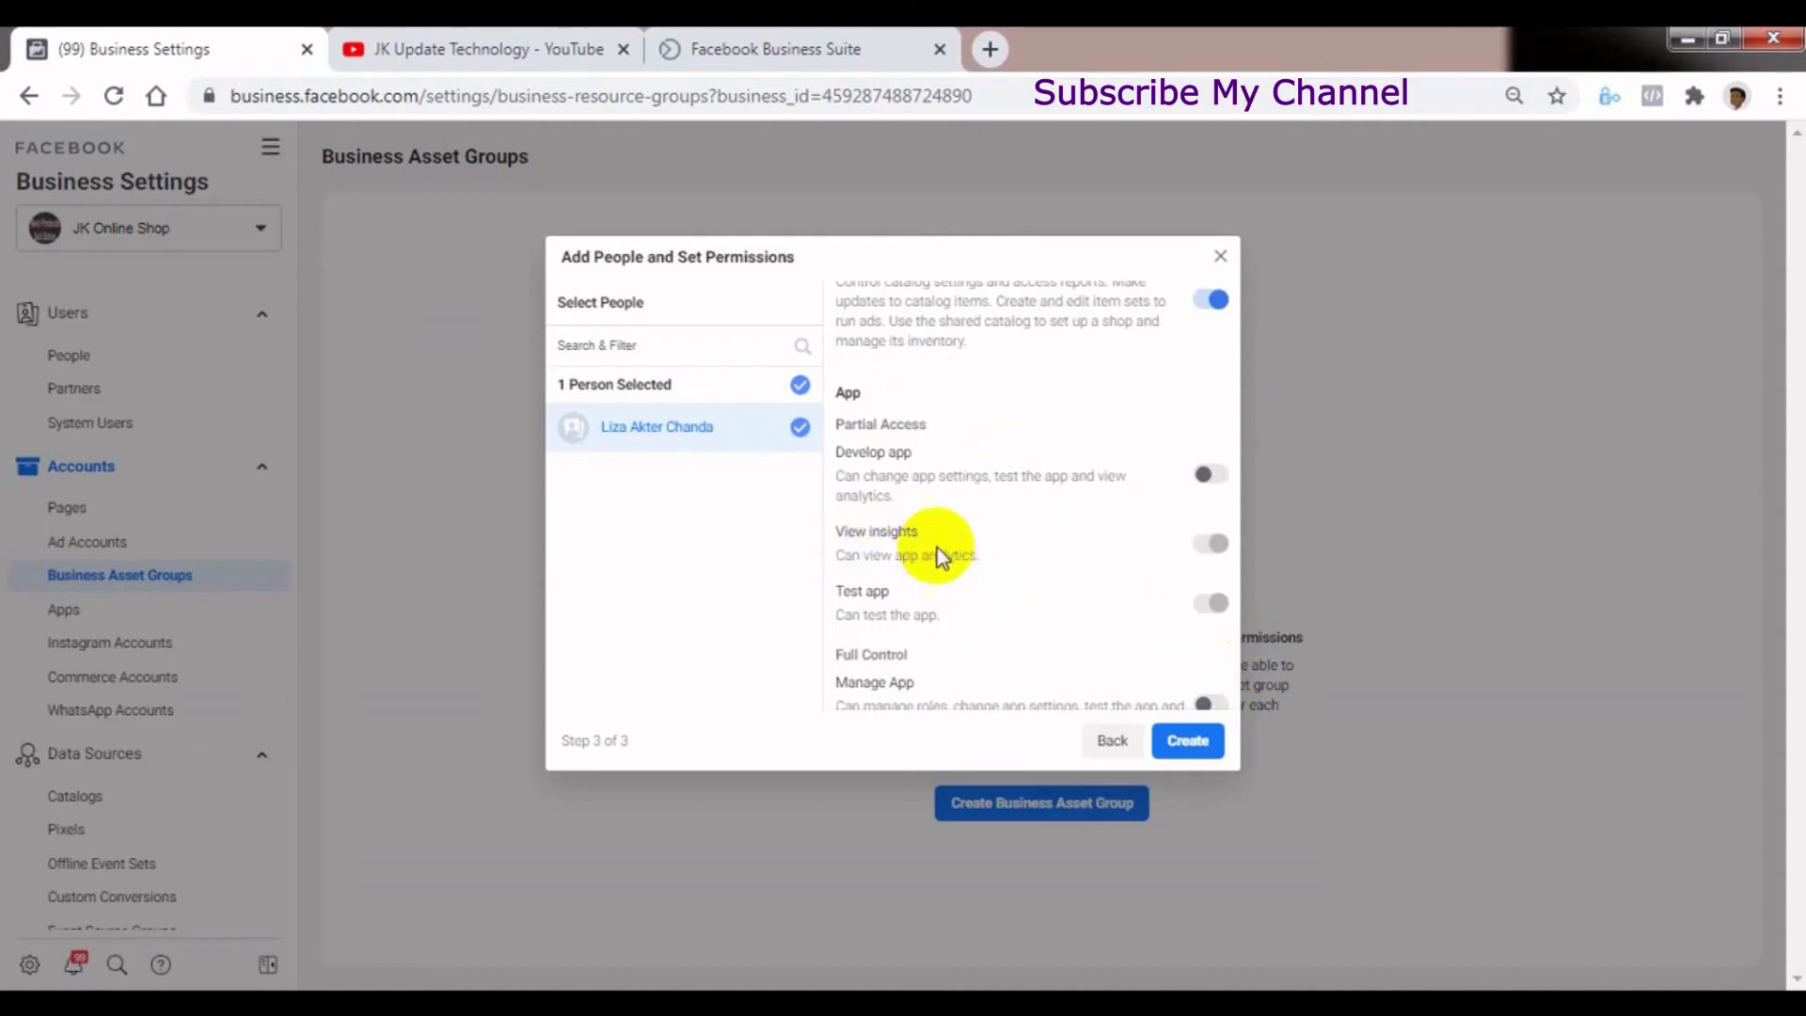
pyautogui.click(1207, 480)
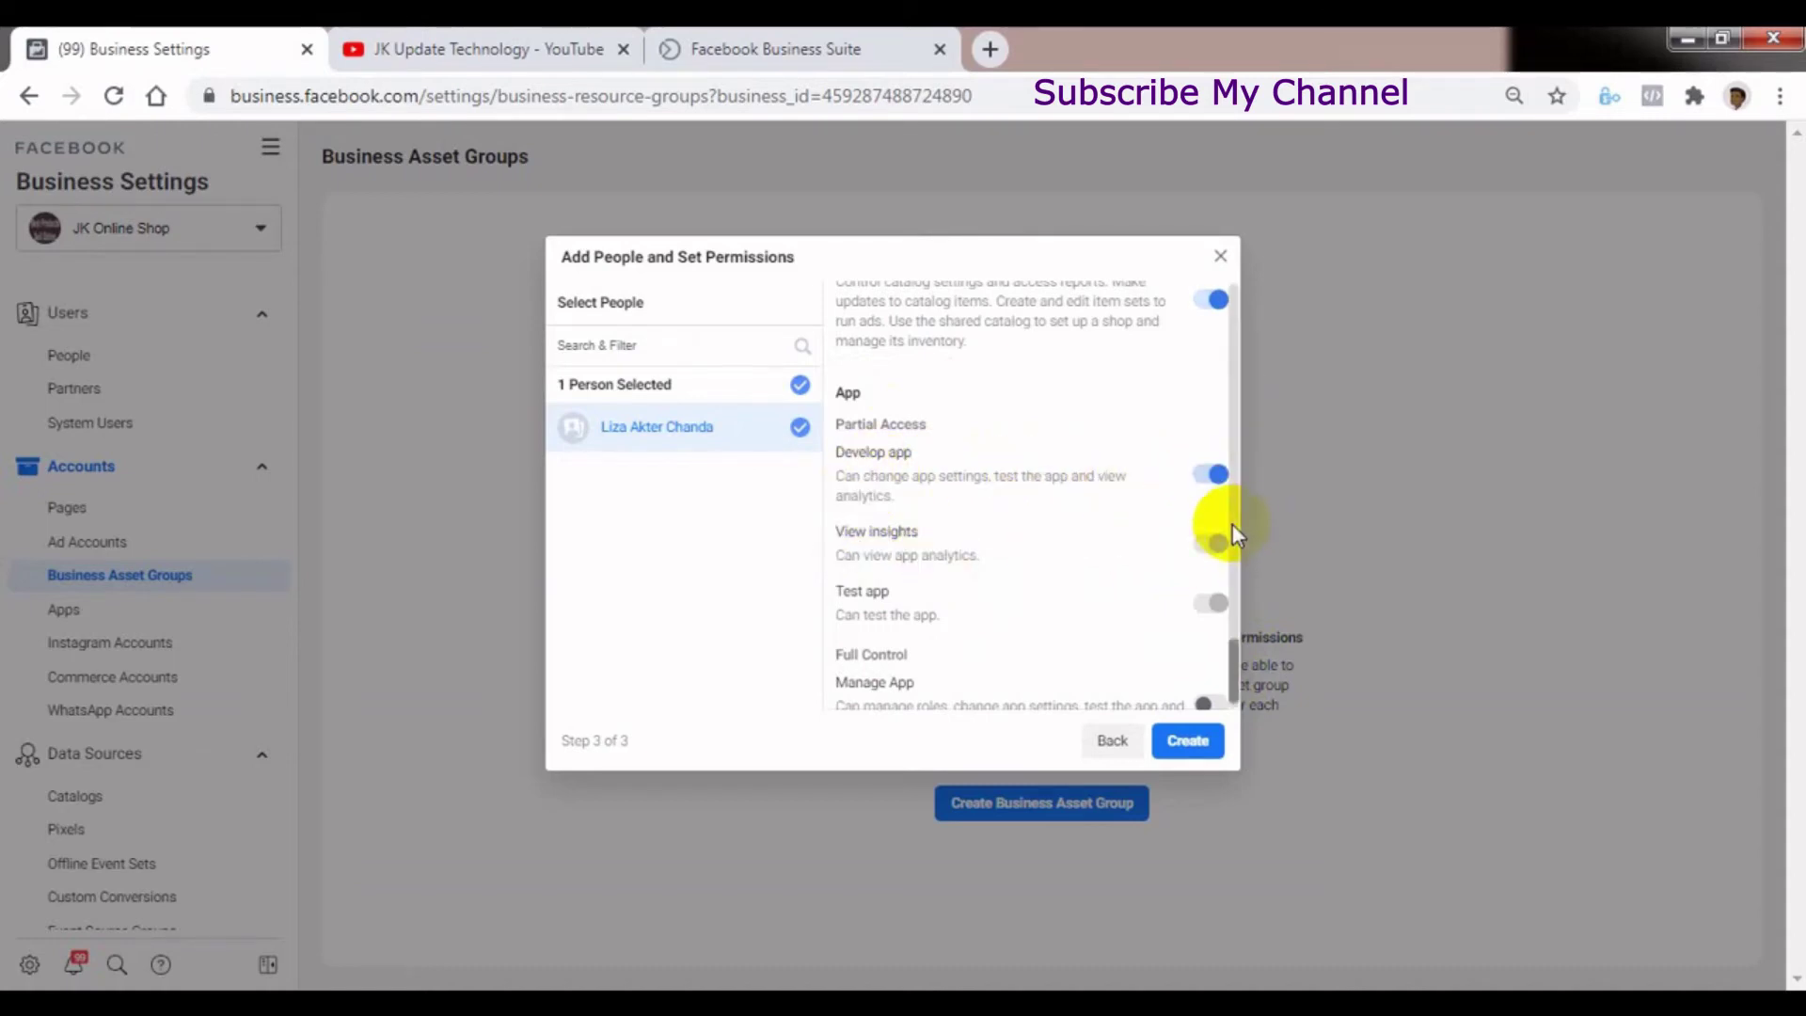
pyautogui.moveTo(1232, 657); pyautogui.dragTo(1321, 670)
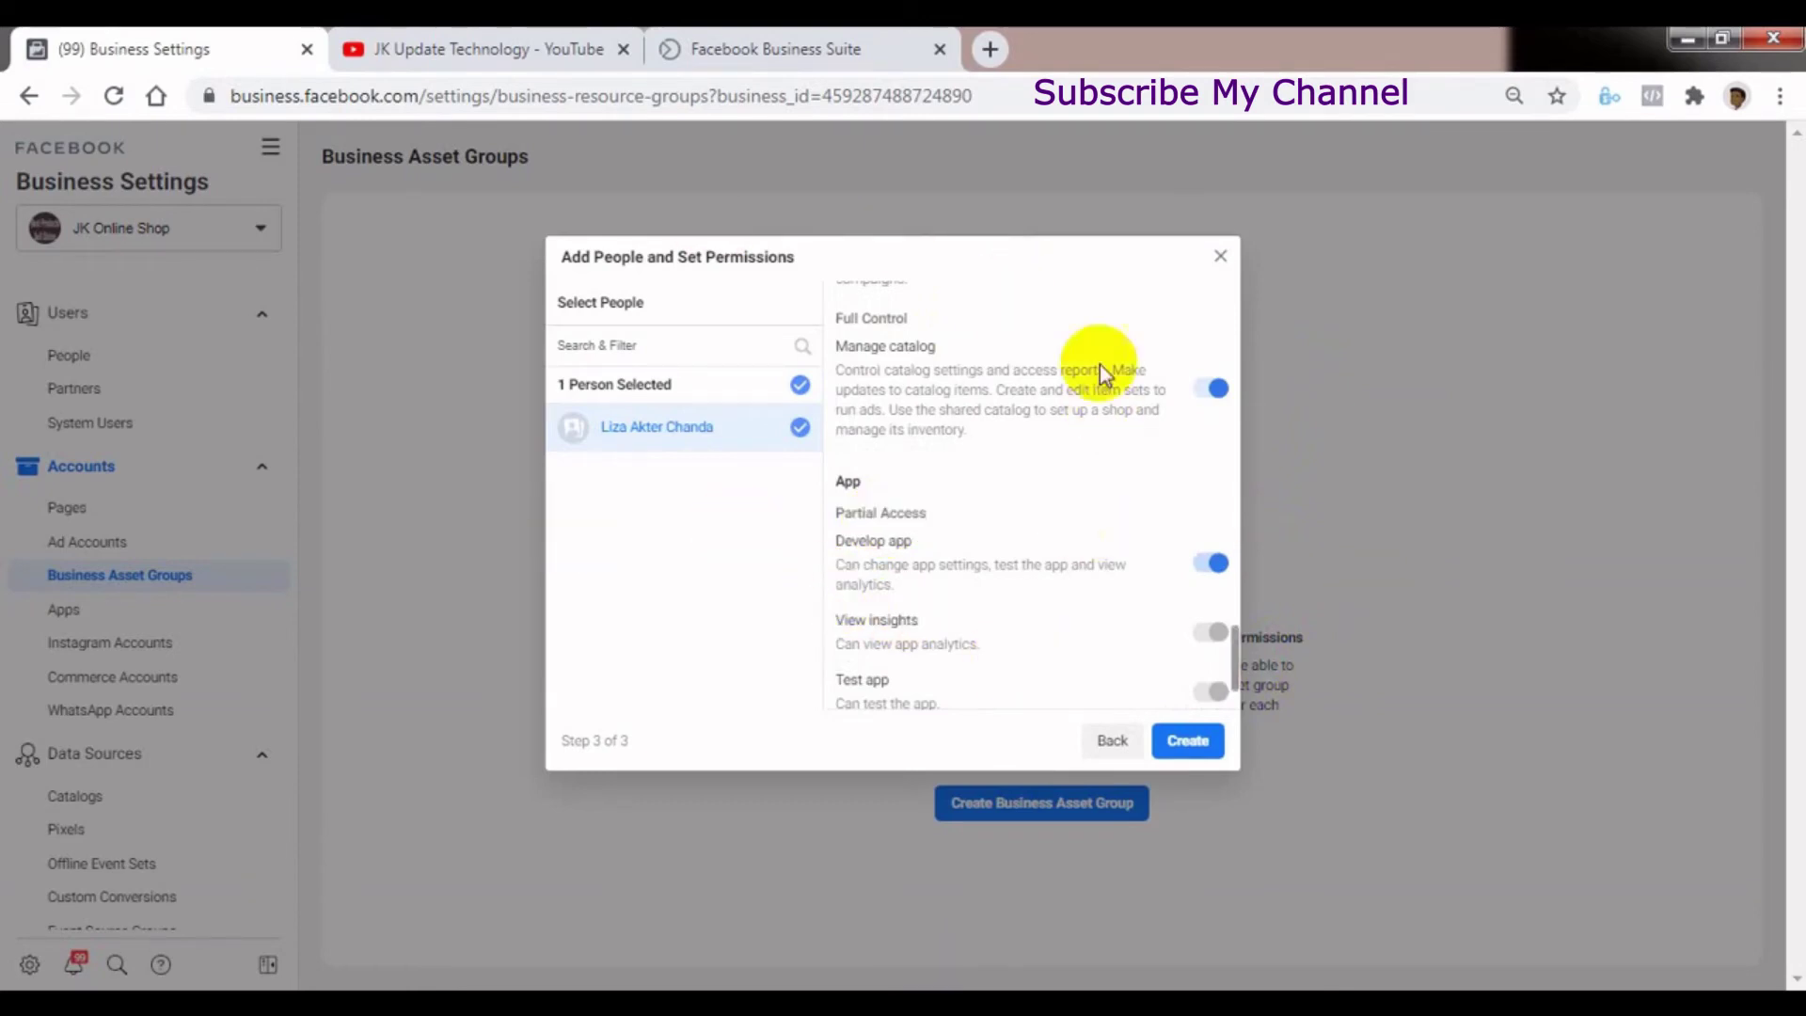
pyautogui.click(1185, 739)
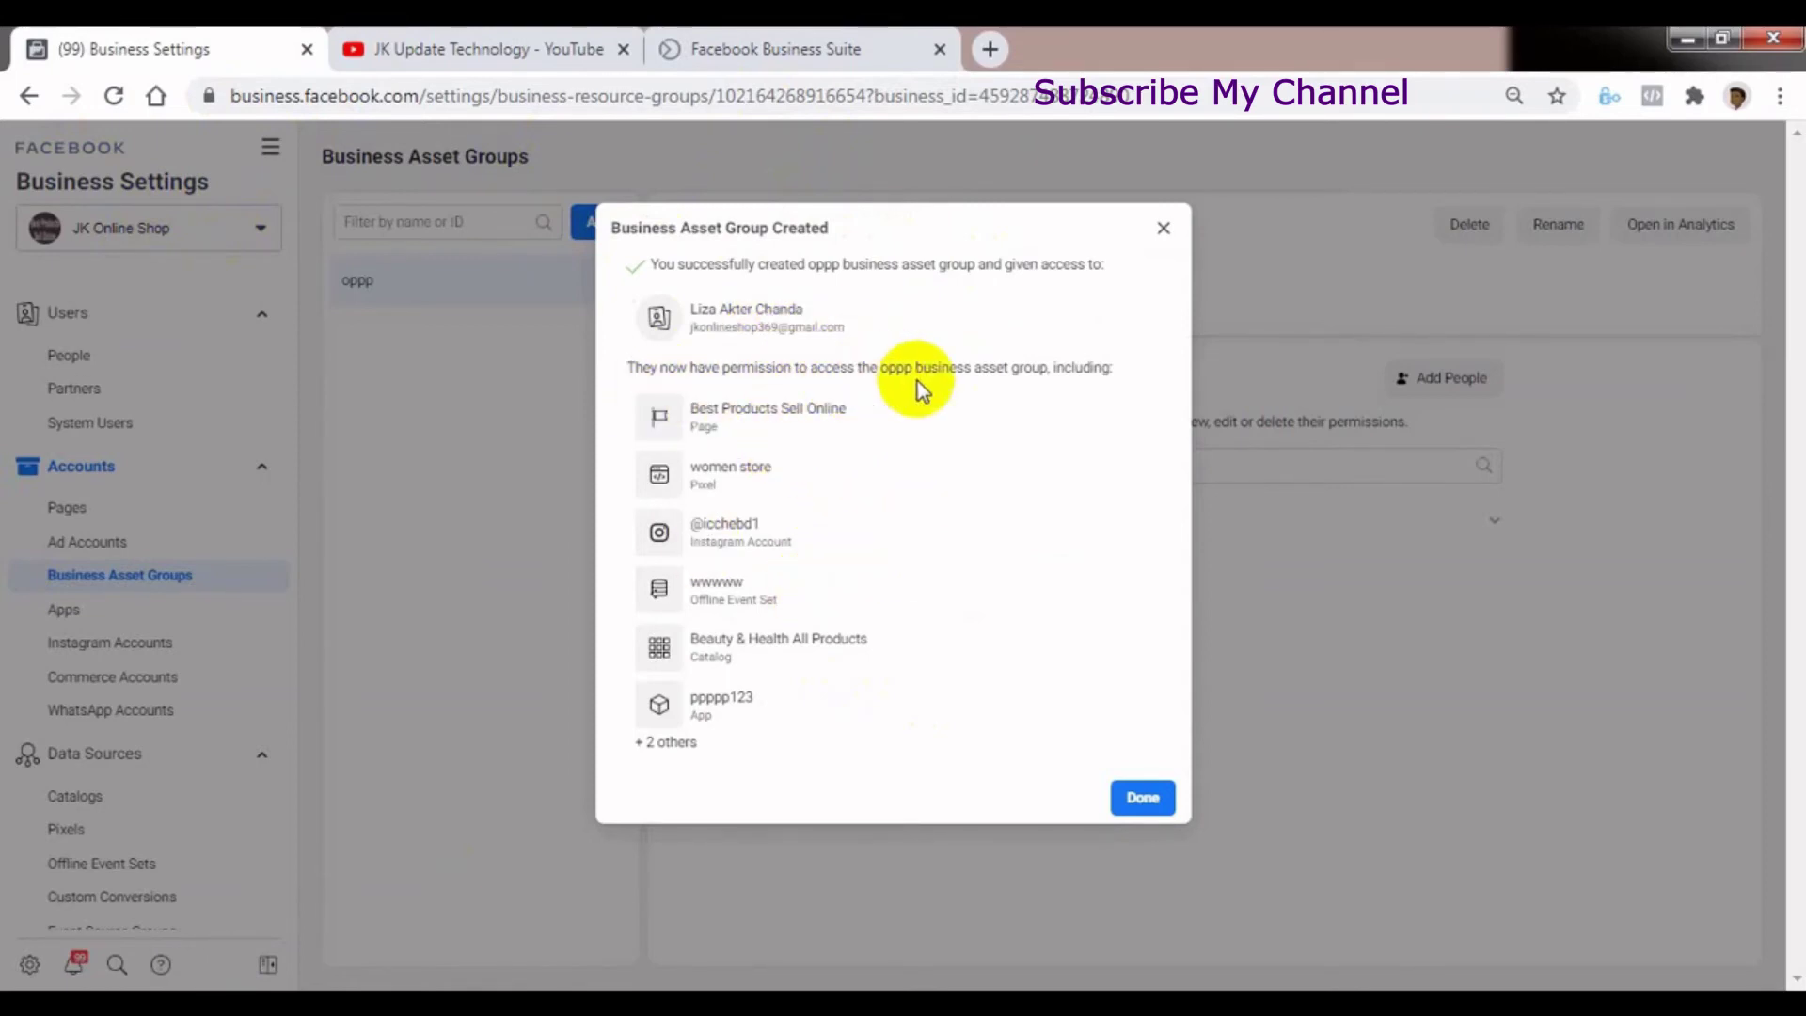
# Review the person and assets listed in the oppp group's creation summary, including the Page, pixel and offline event set, and close it
pyautogui.moveTo(686, 368); pyautogui.dragTo(922, 369)
pyautogui.click(979, 367)
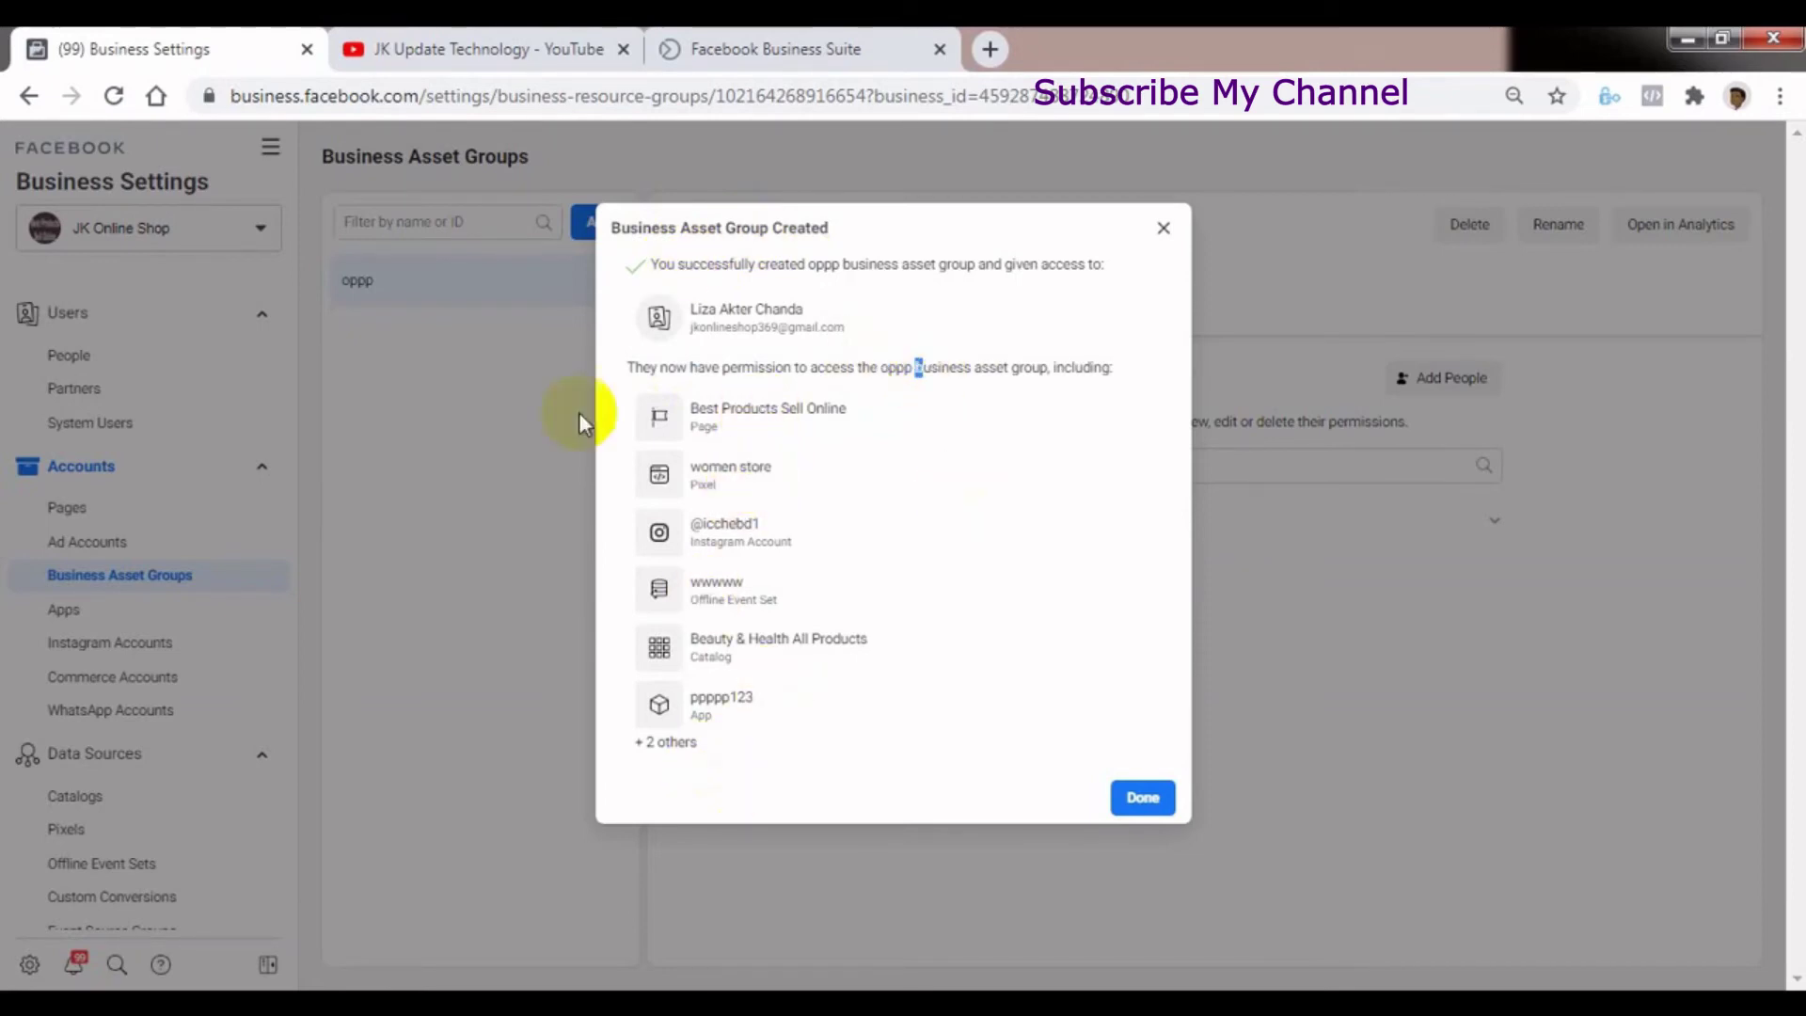
pyautogui.moveTo(738, 422); pyautogui.dragTo(846, 410)
pyautogui.moveTo(771, 467); pyautogui.dragTo(721, 470)
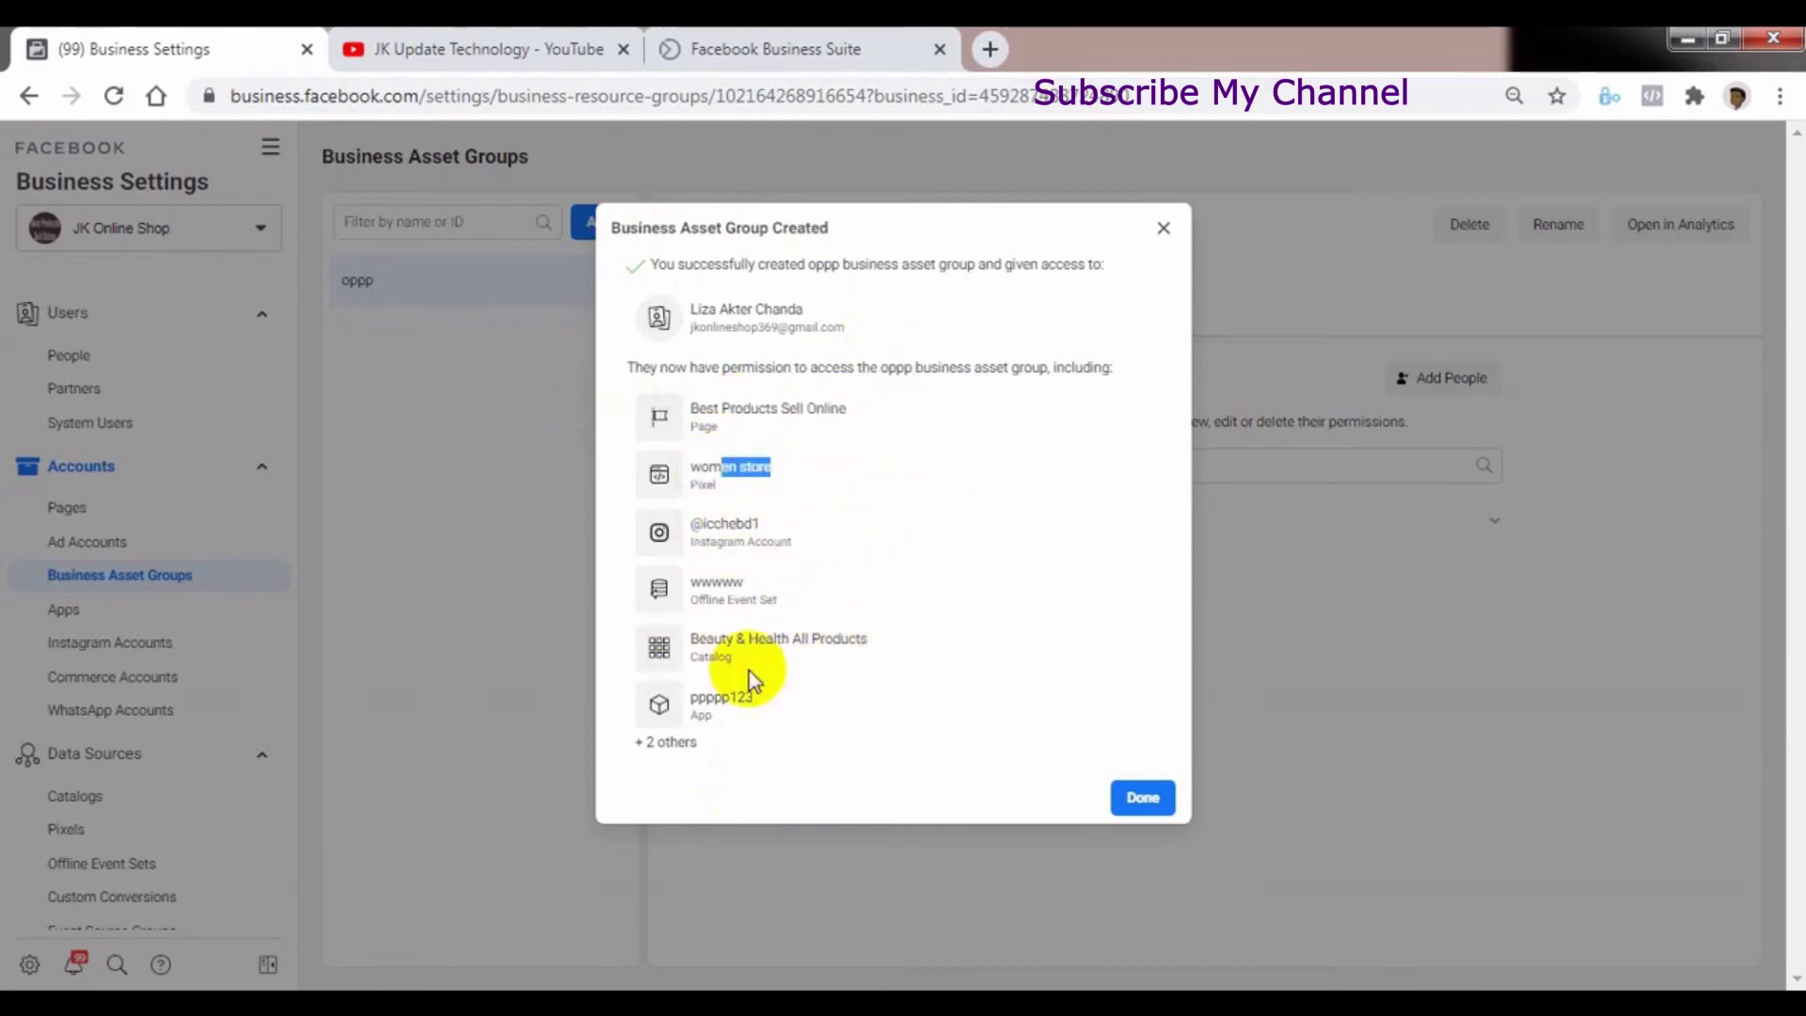
pyautogui.moveTo(725, 600); pyautogui.dragTo(778, 600)
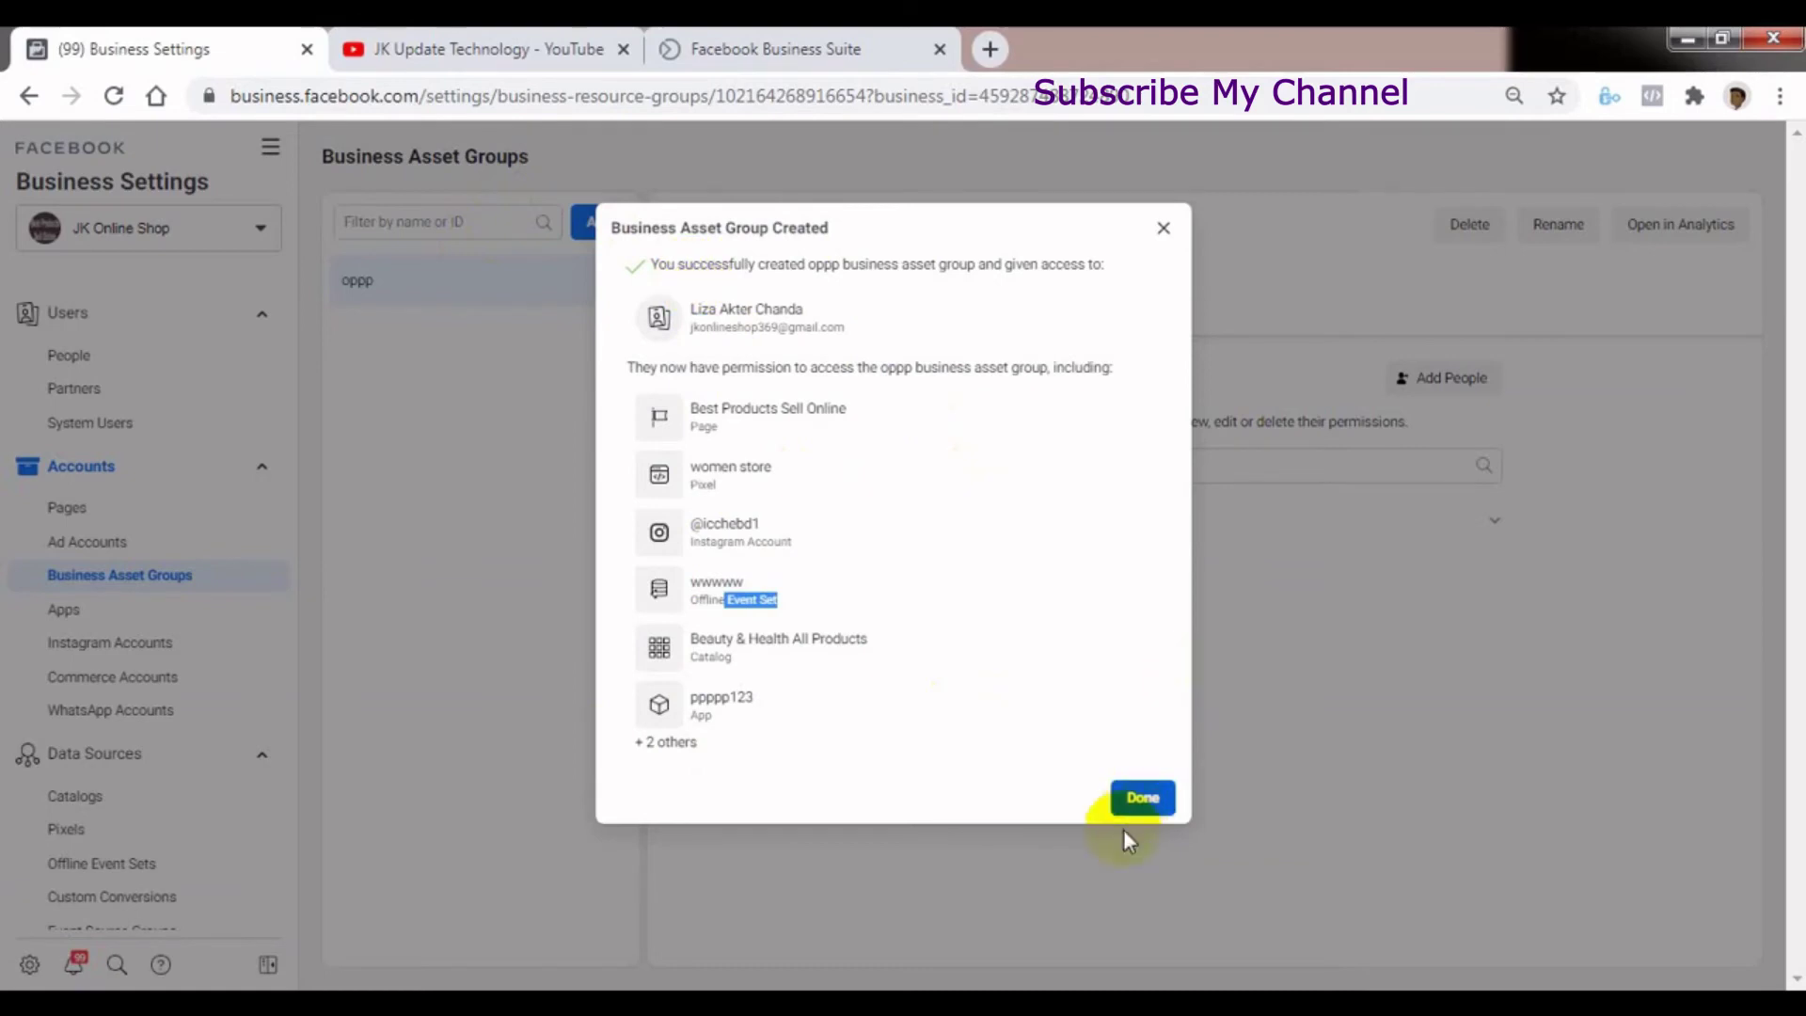
pyautogui.click(1144, 801)
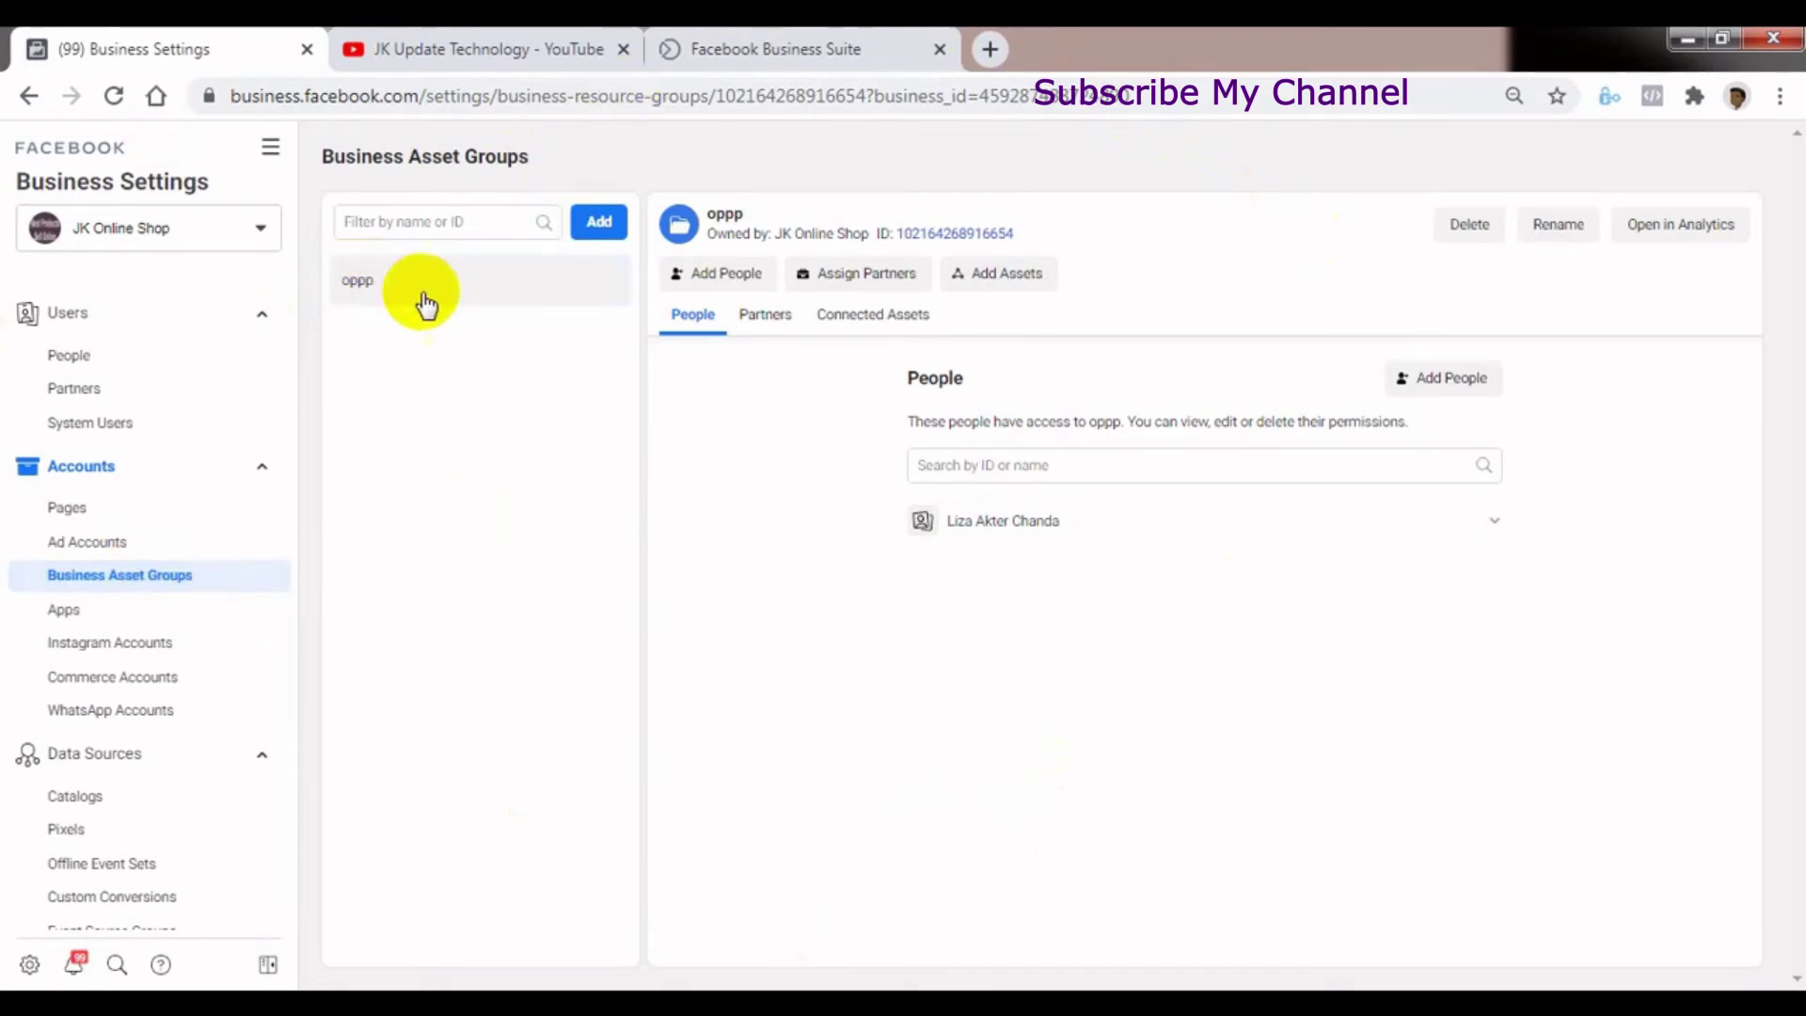
# Rename the business asset group oppp as mmmmm
pyautogui.click(1551, 224)
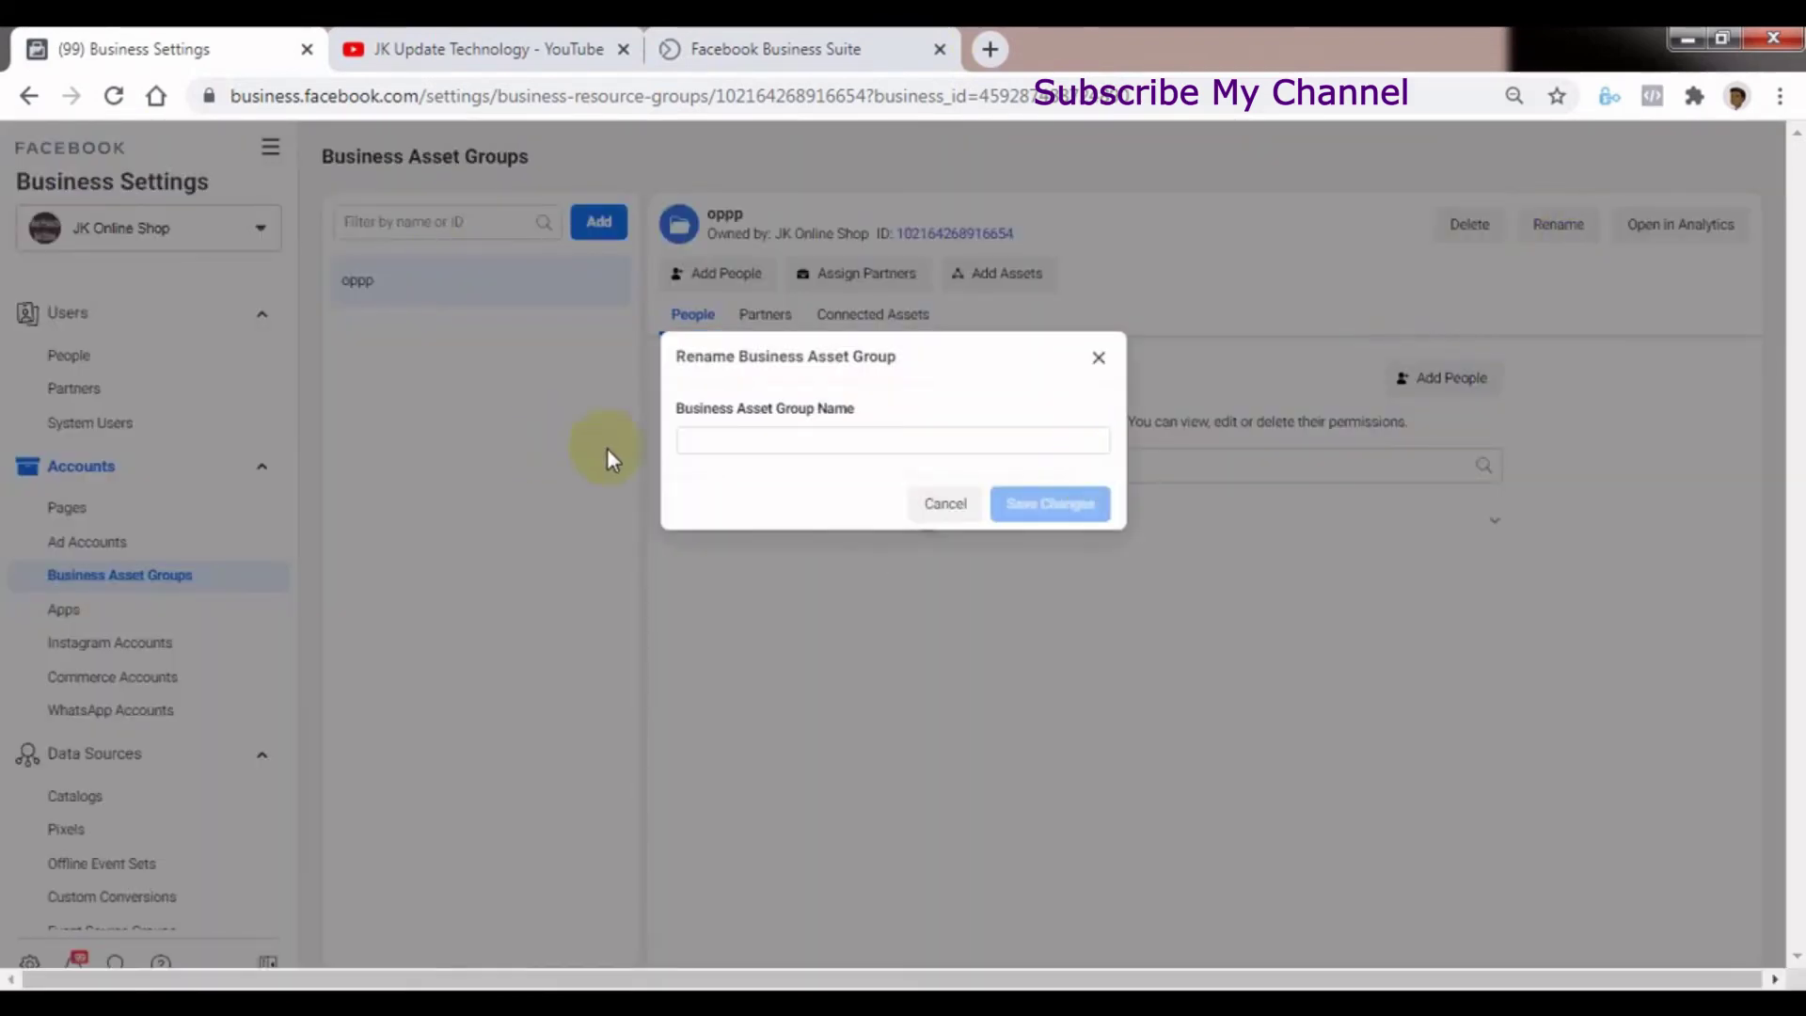
pyautogui.click(721, 442)
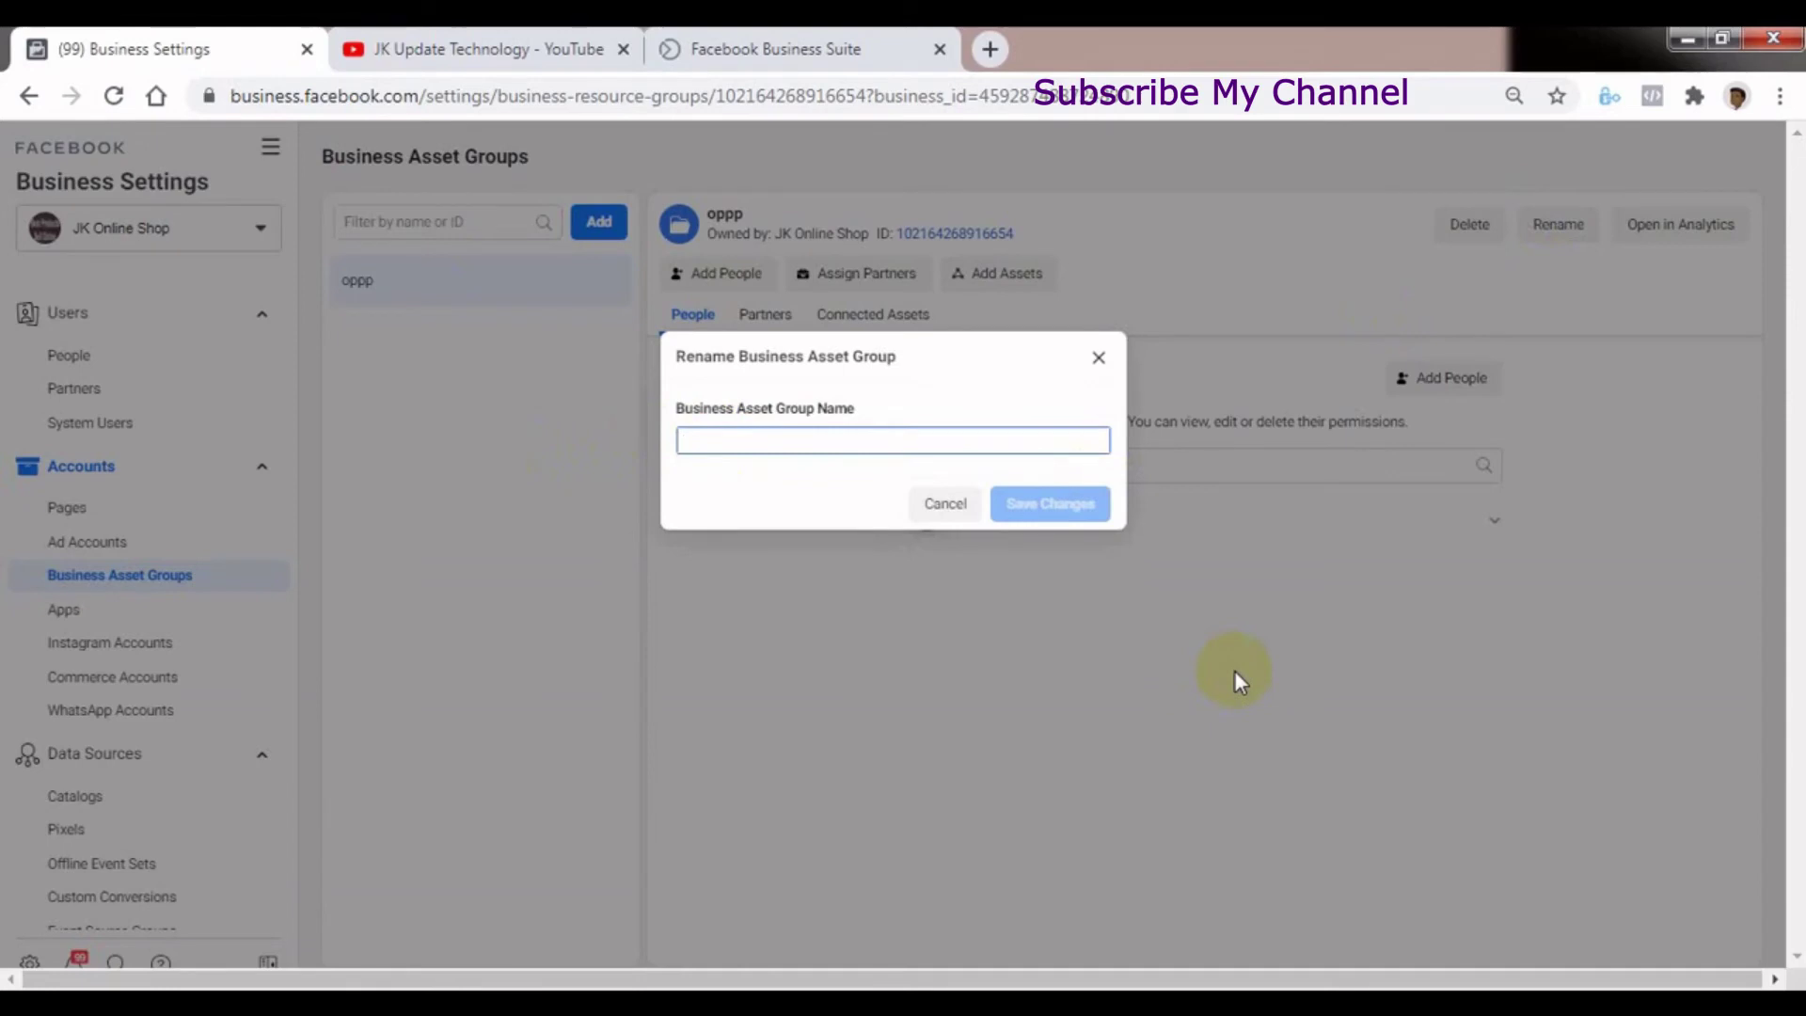
pyautogui.write('mmmmm')
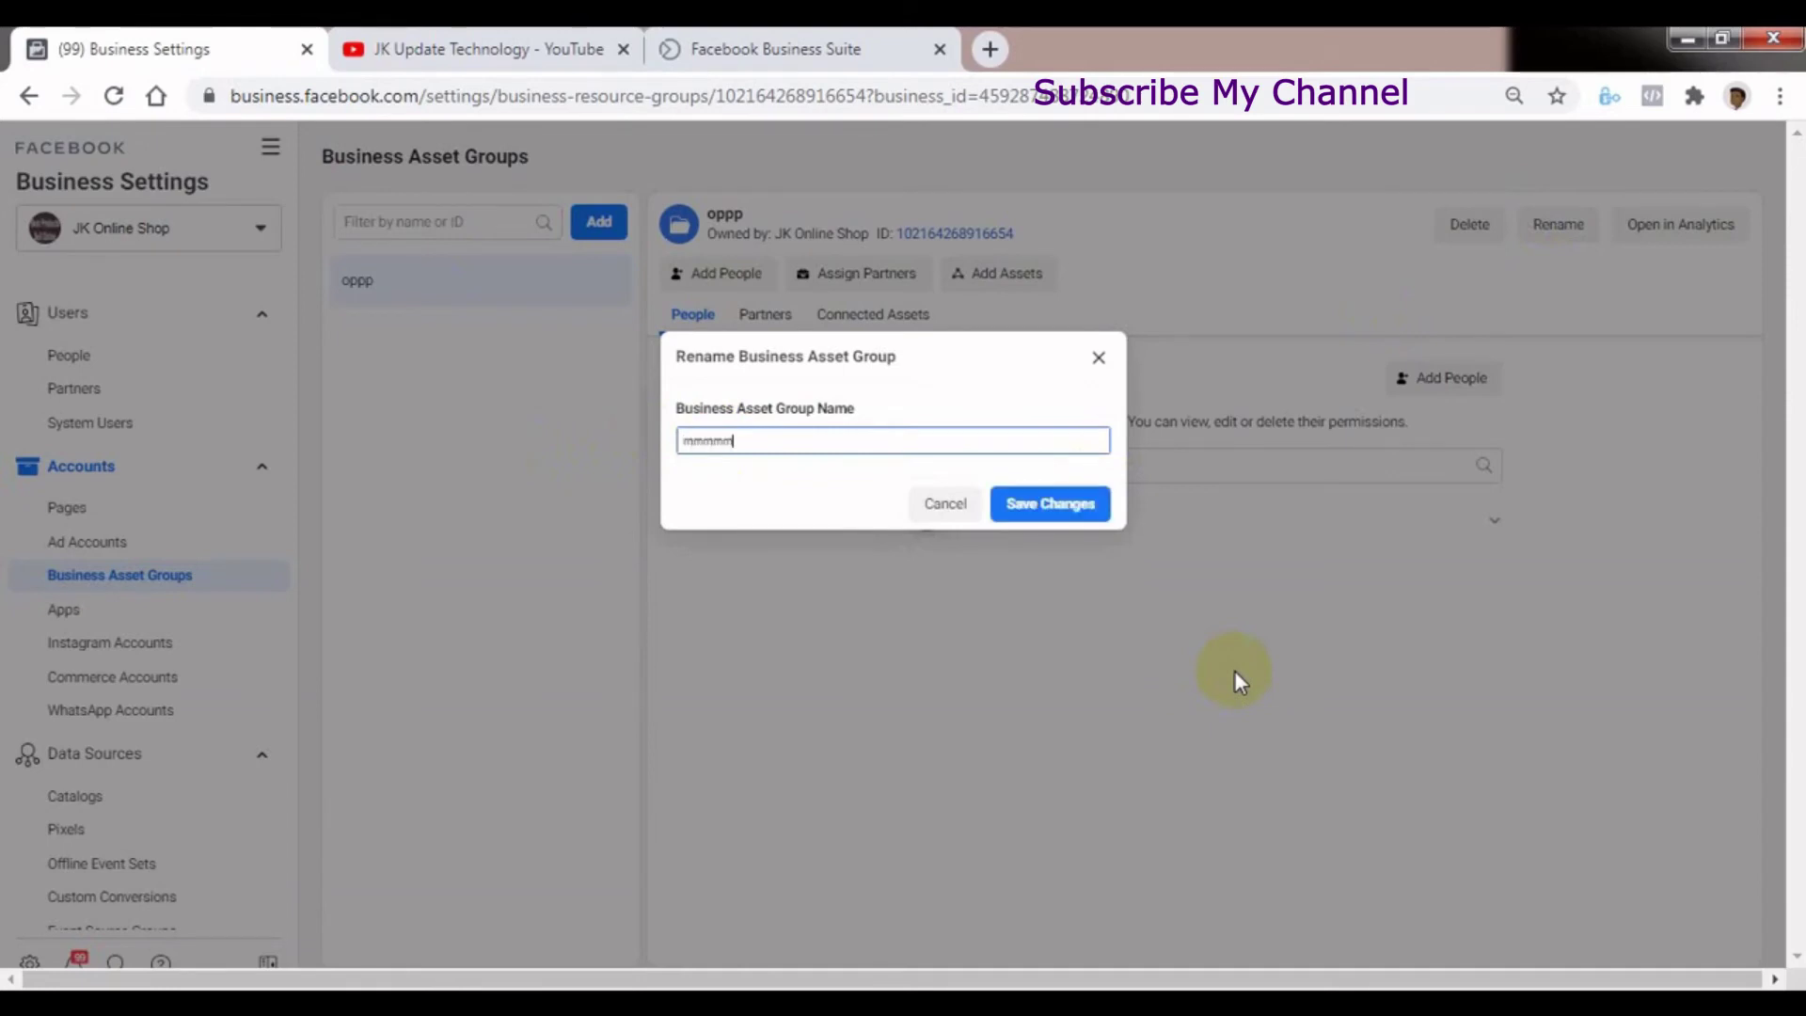
pyautogui.click(1050, 500)
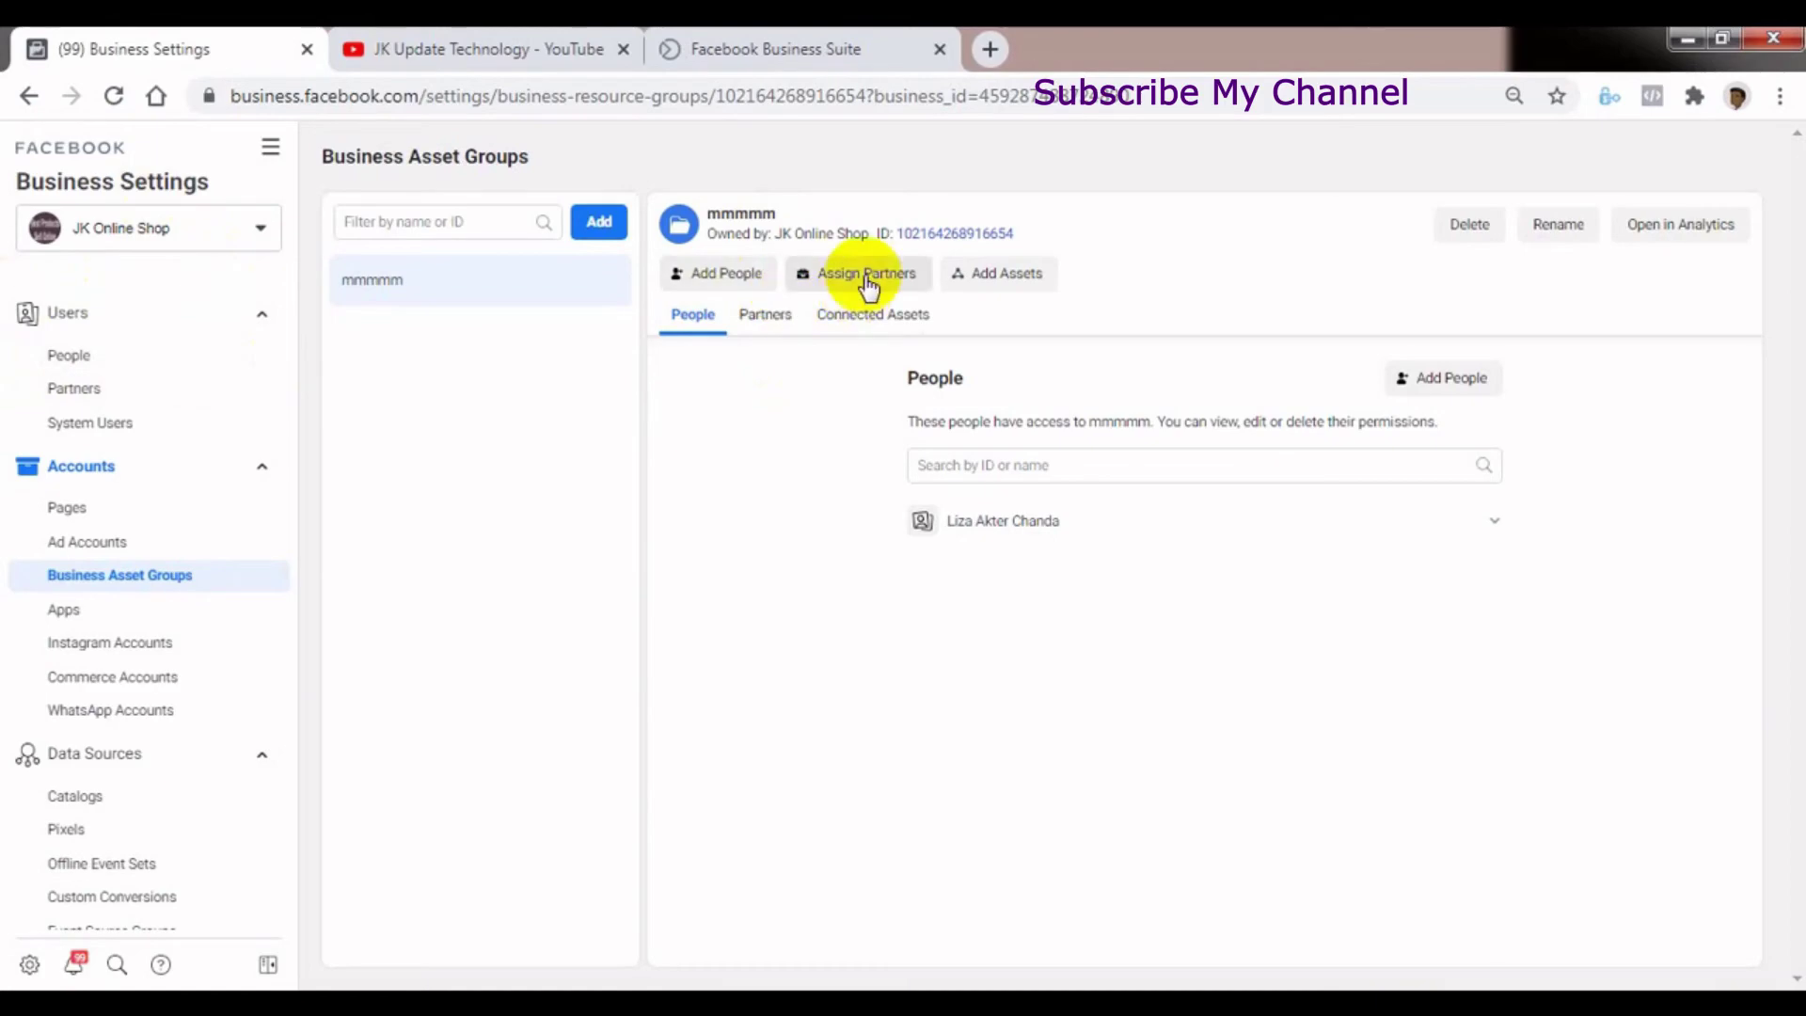
# View the JK Update Technology channel's videos on YouTube and return to Facebook Business Settings
pyautogui.click(474, 67)
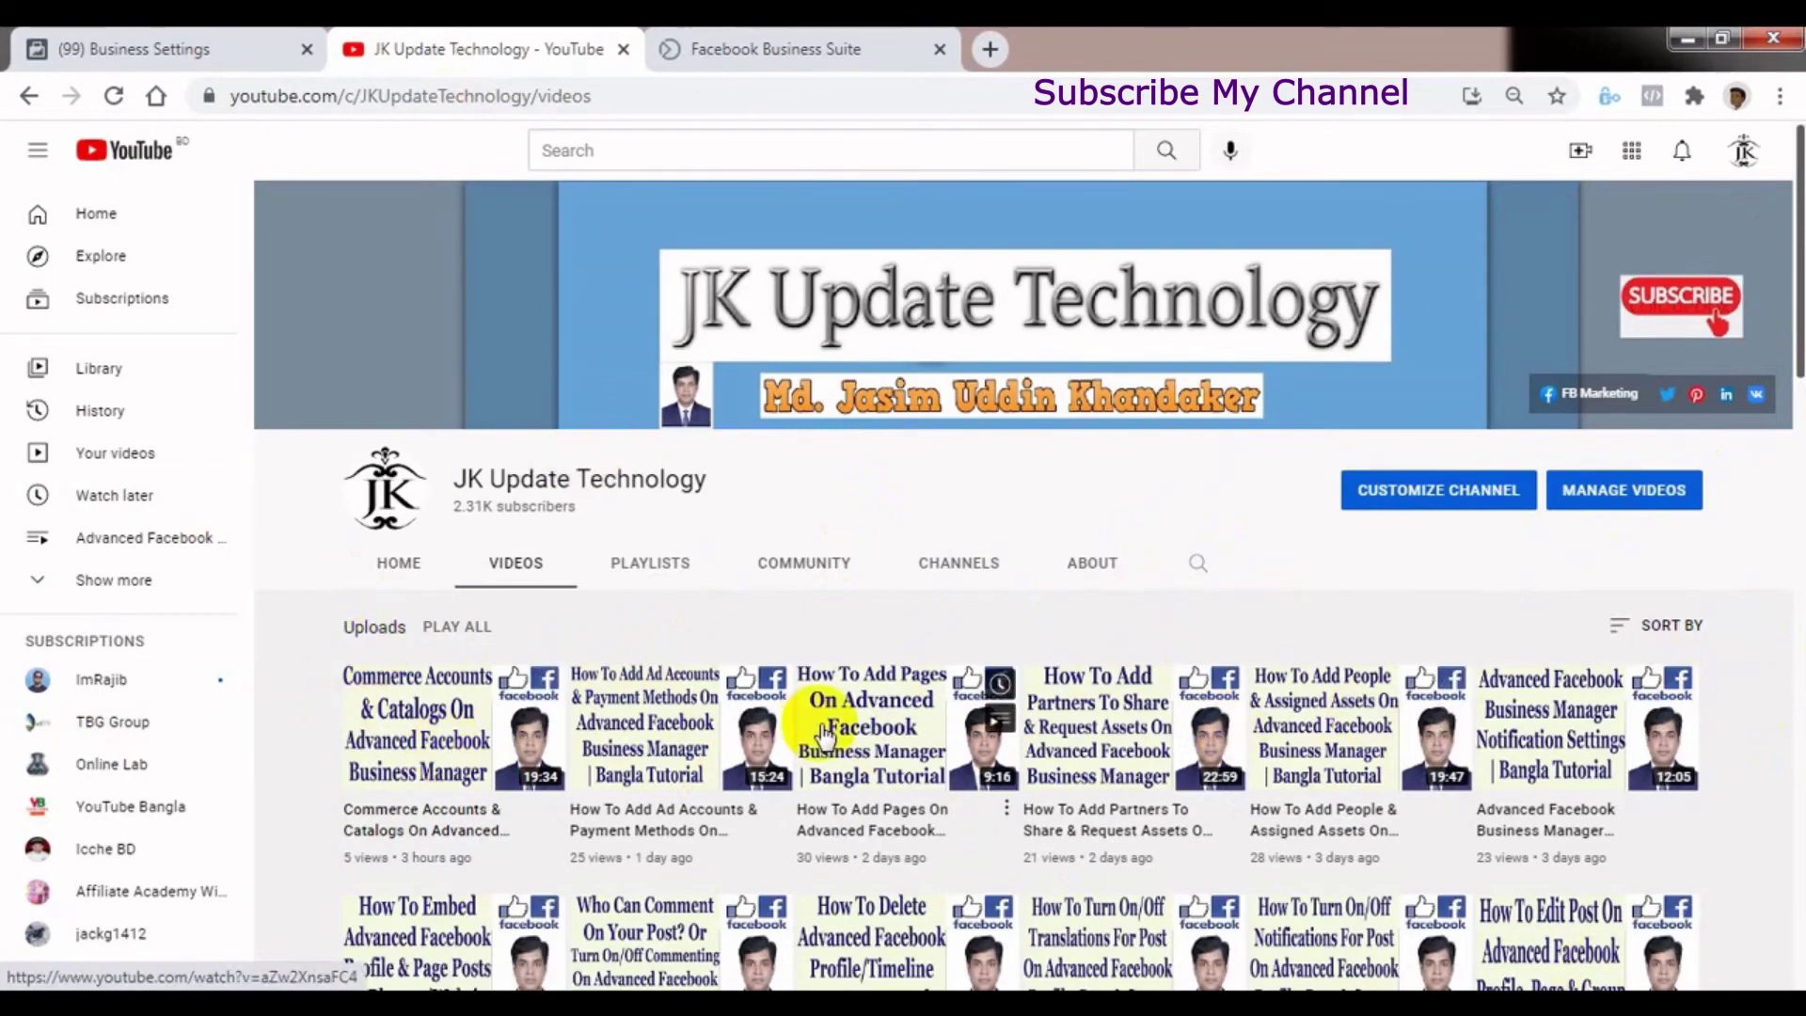
pyautogui.click(184, 49)
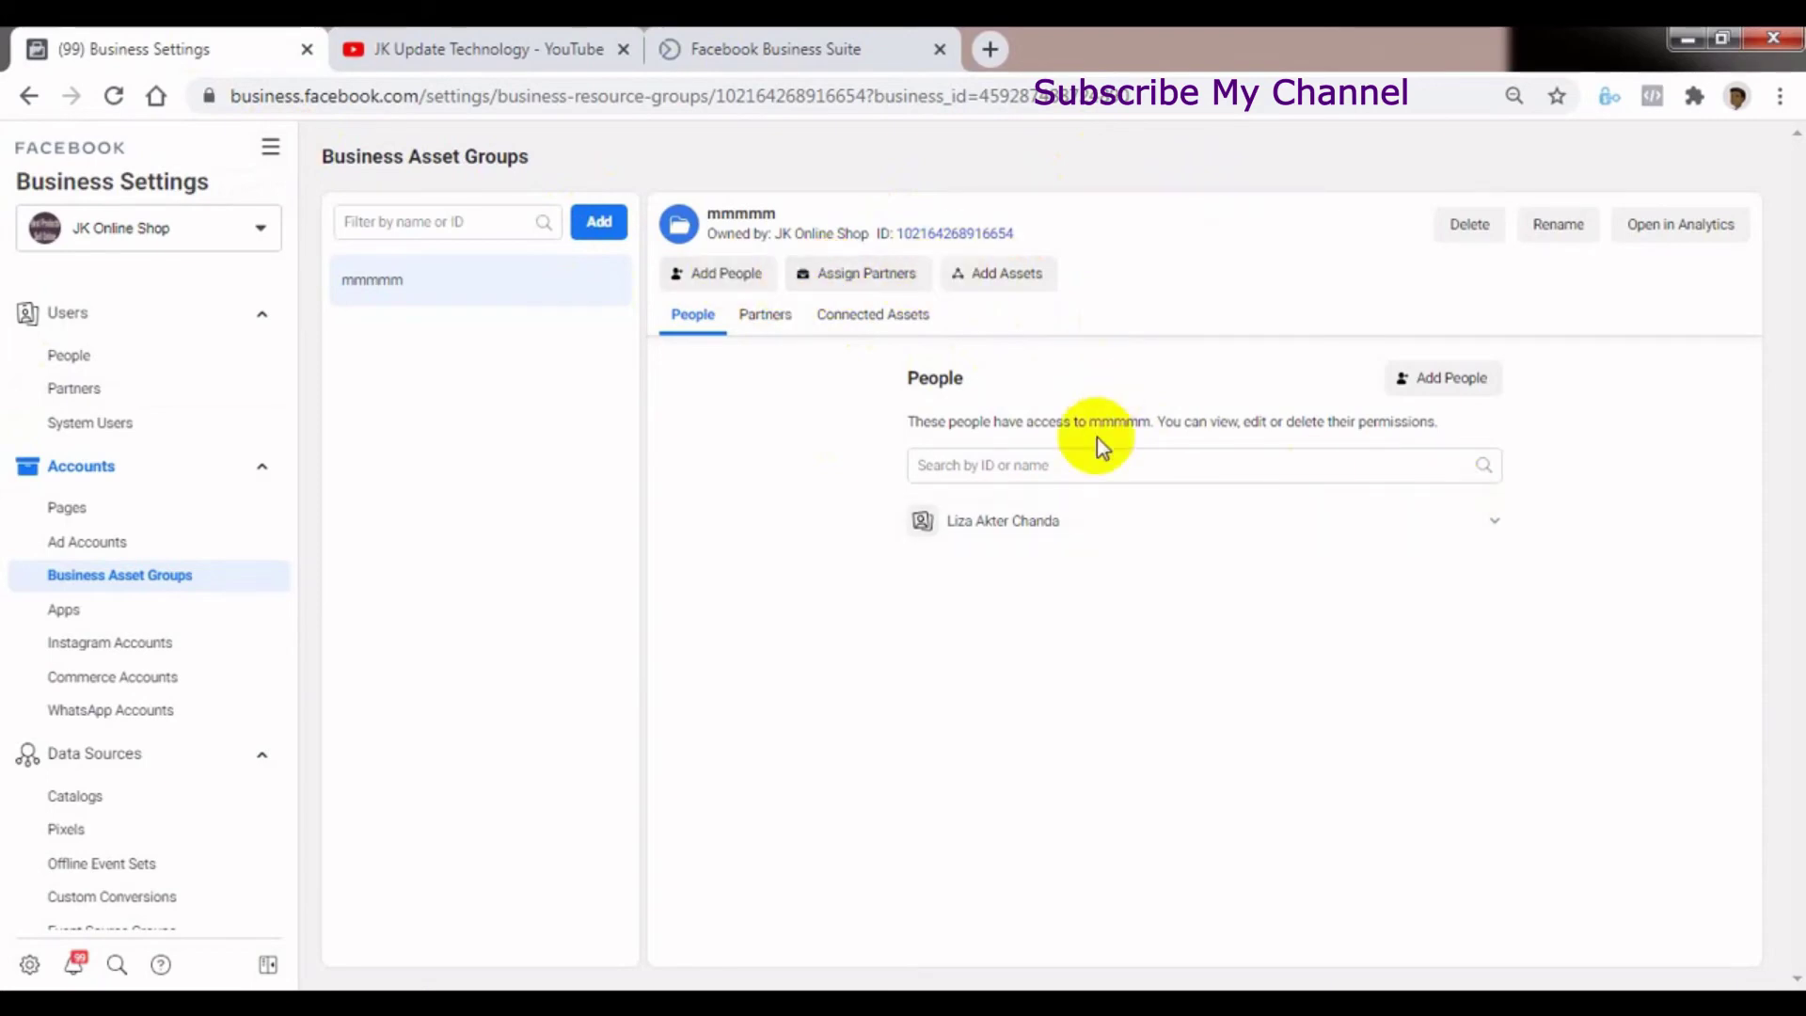
# Examine the forms for adding assets, assigning partners and adding people to the mmmmm group, closing each without changes
pyautogui.click(1006, 275)
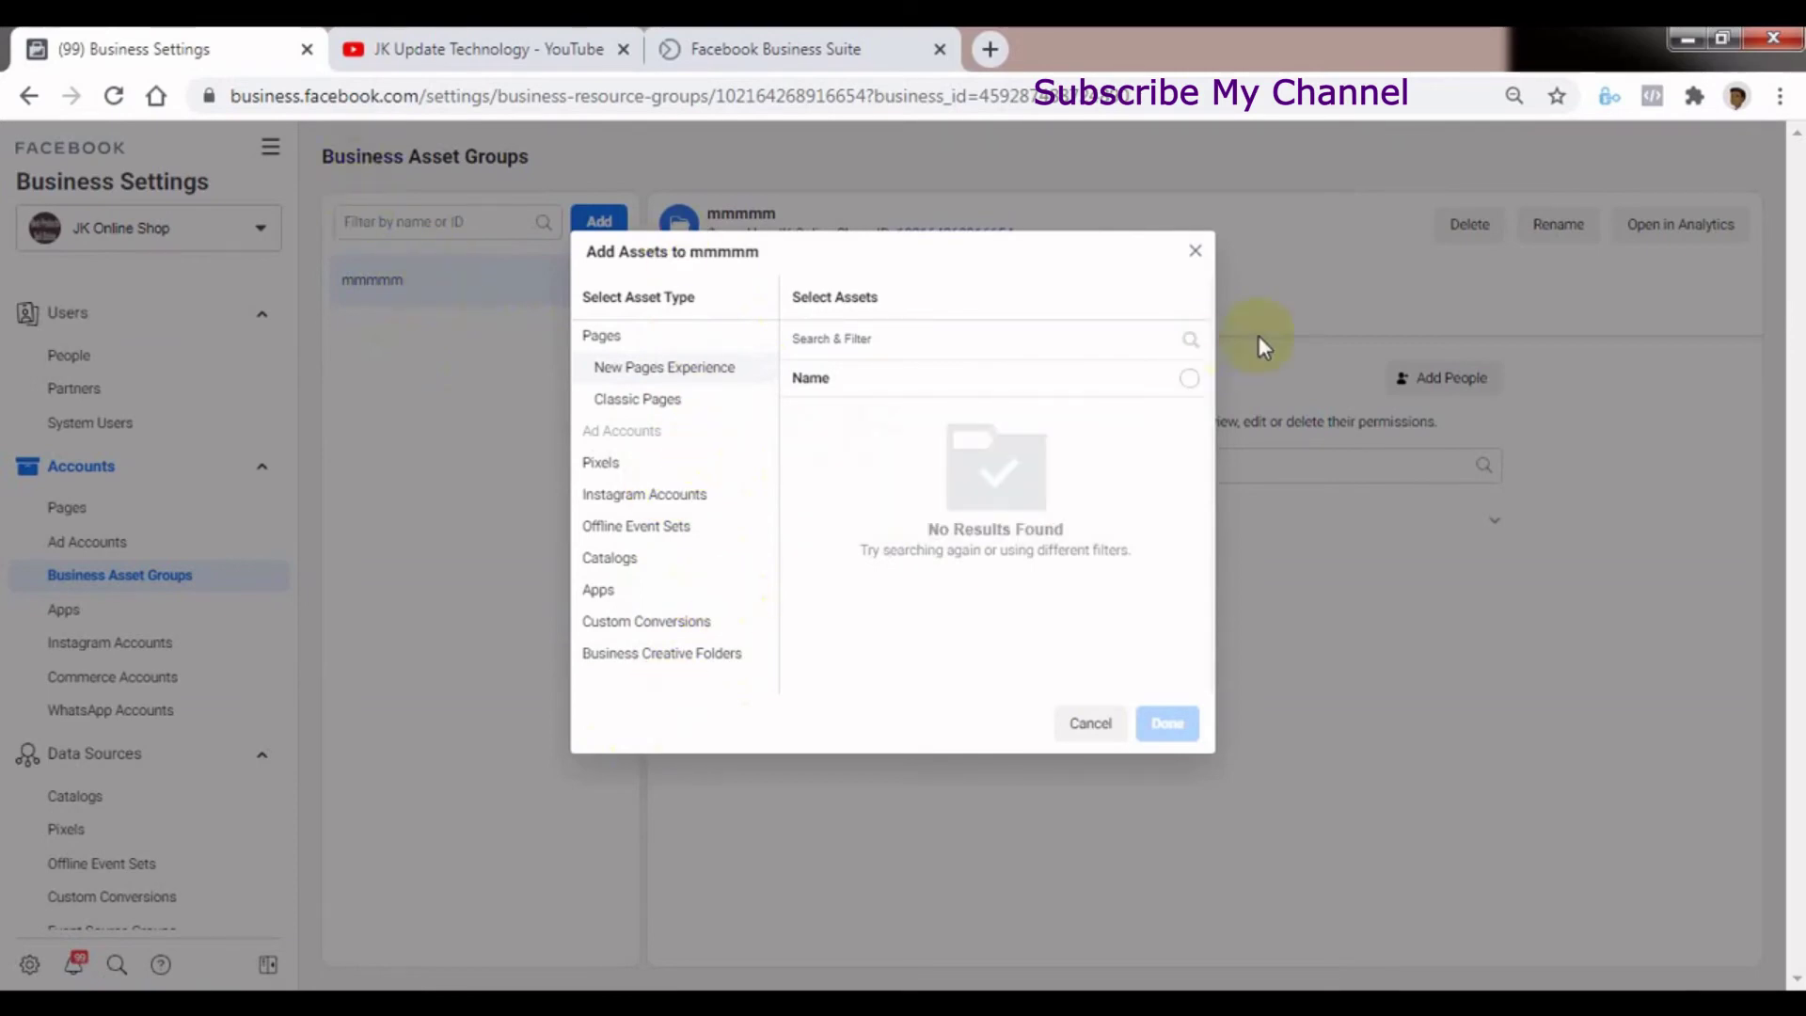
pyautogui.click(1195, 252)
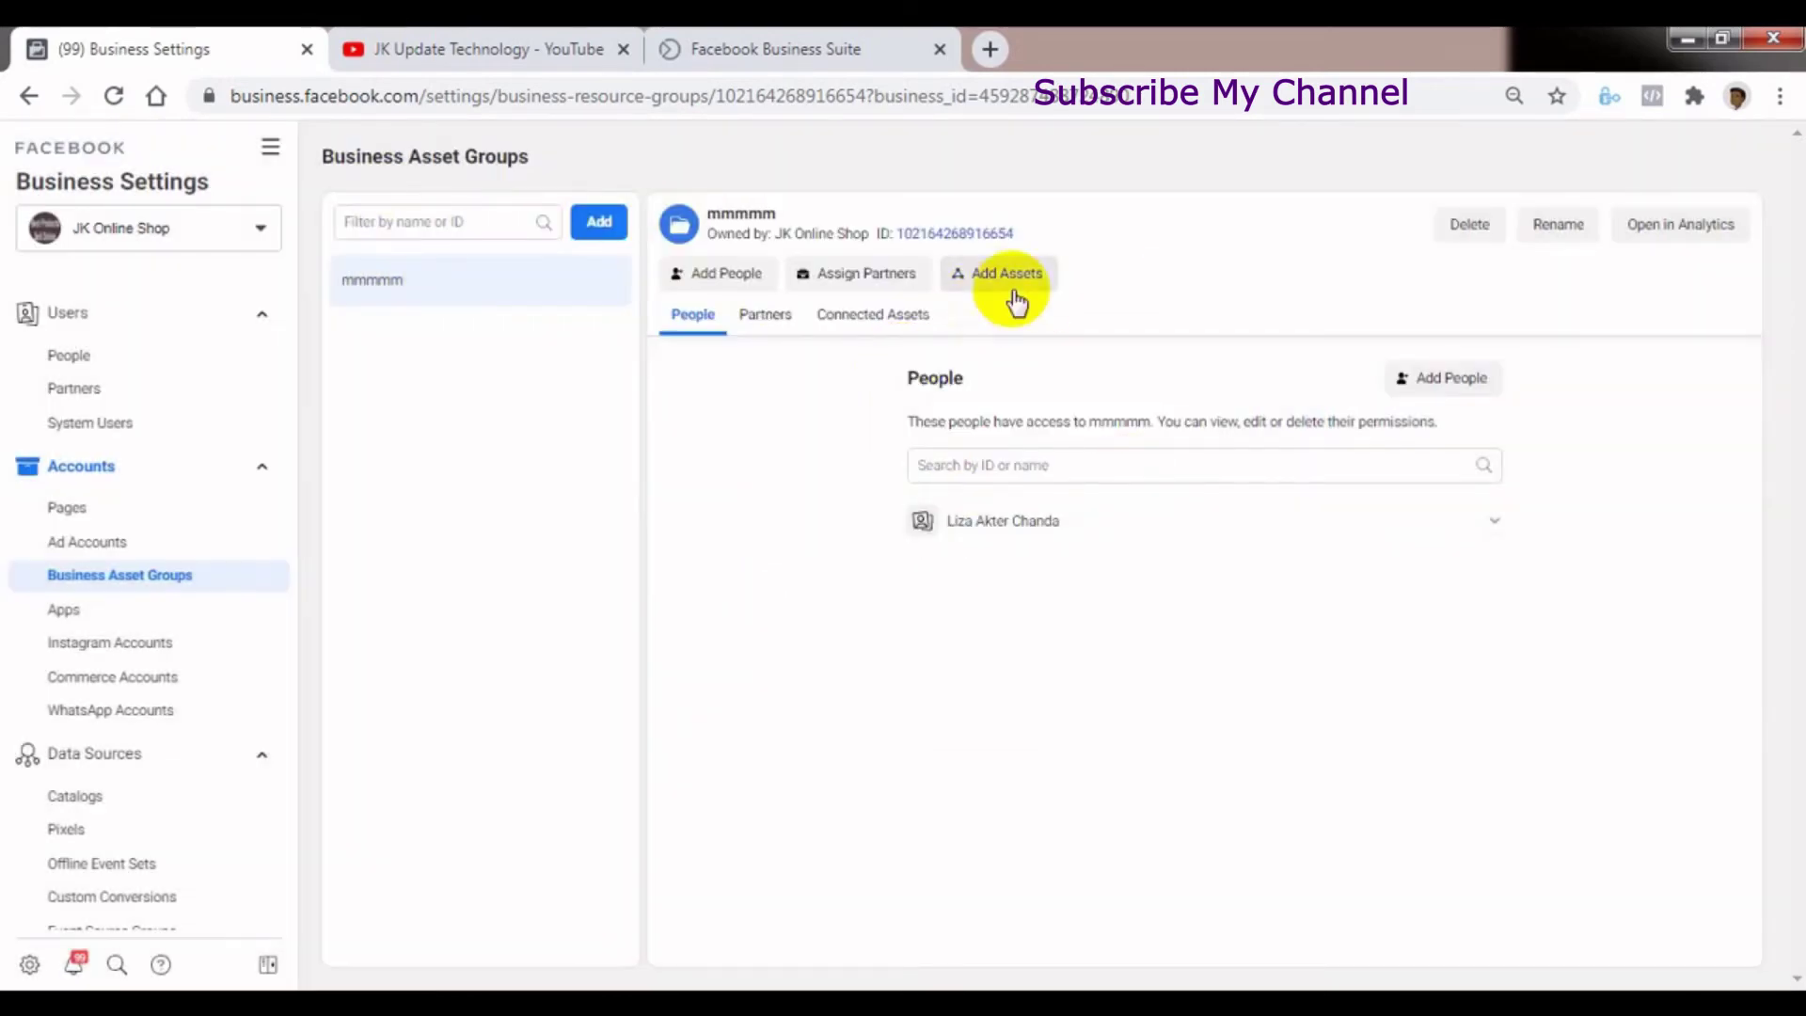
pyautogui.click(826, 271)
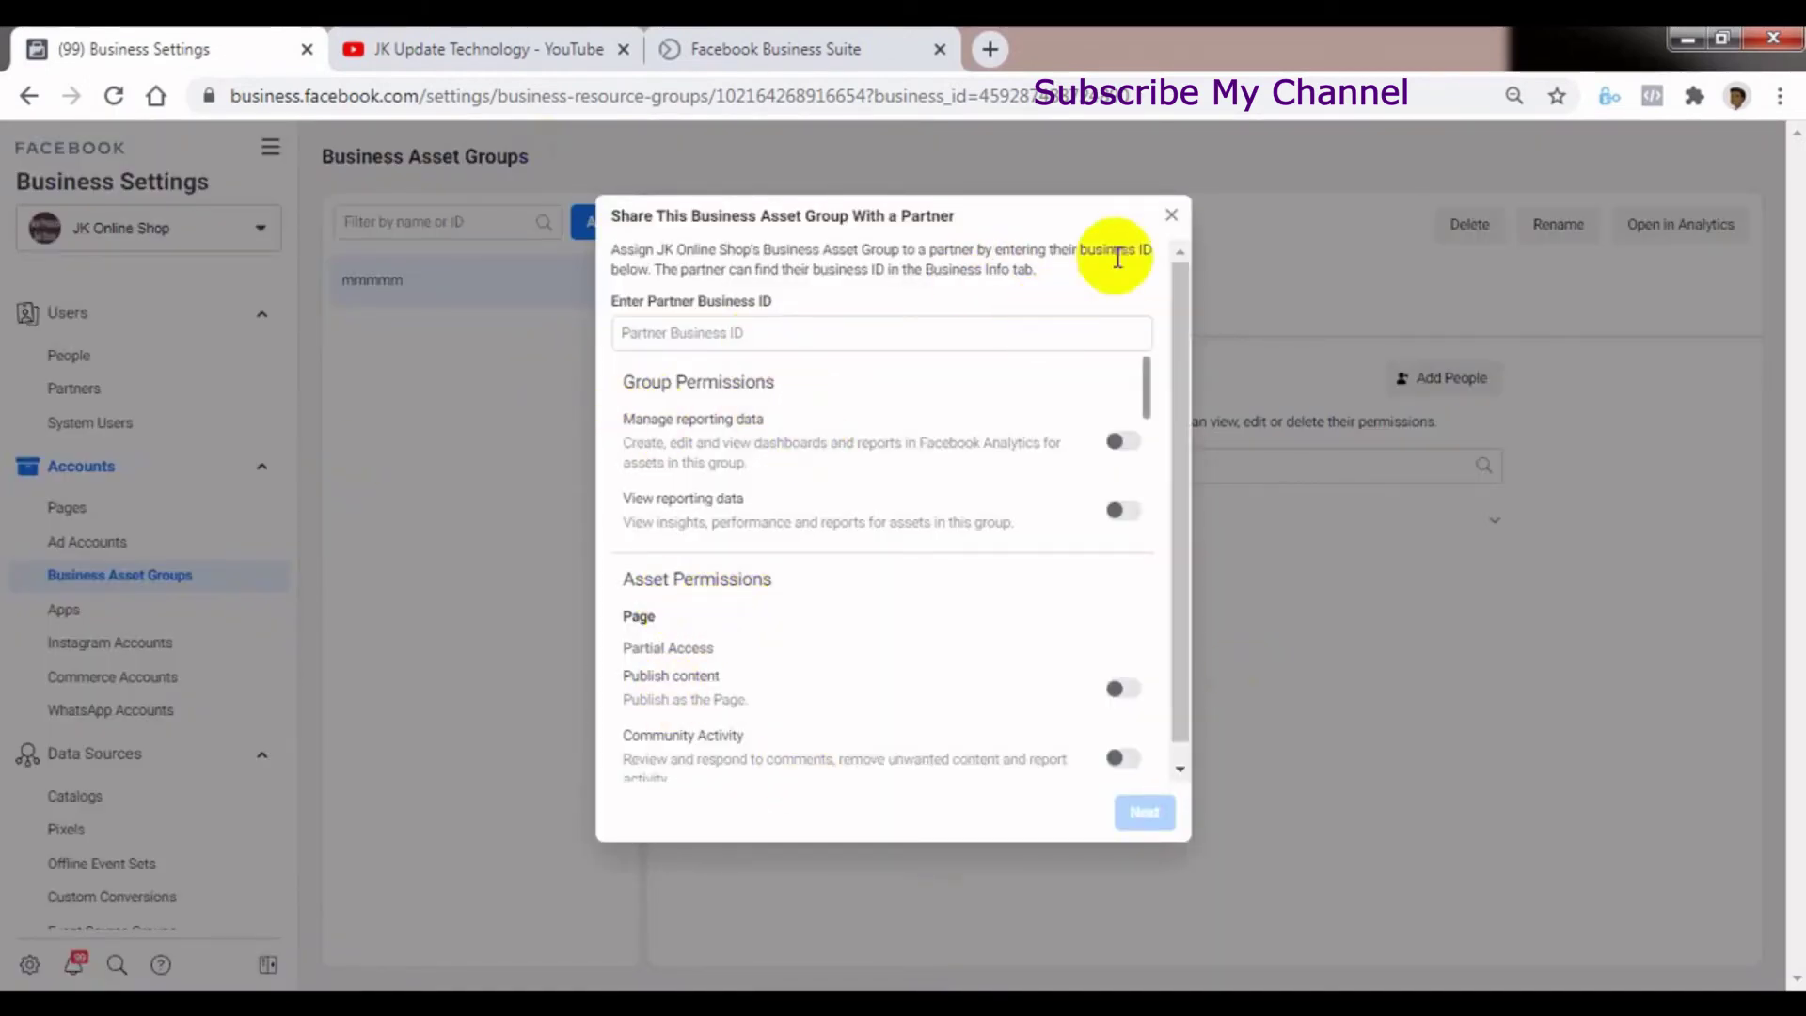
pyautogui.click(692, 332)
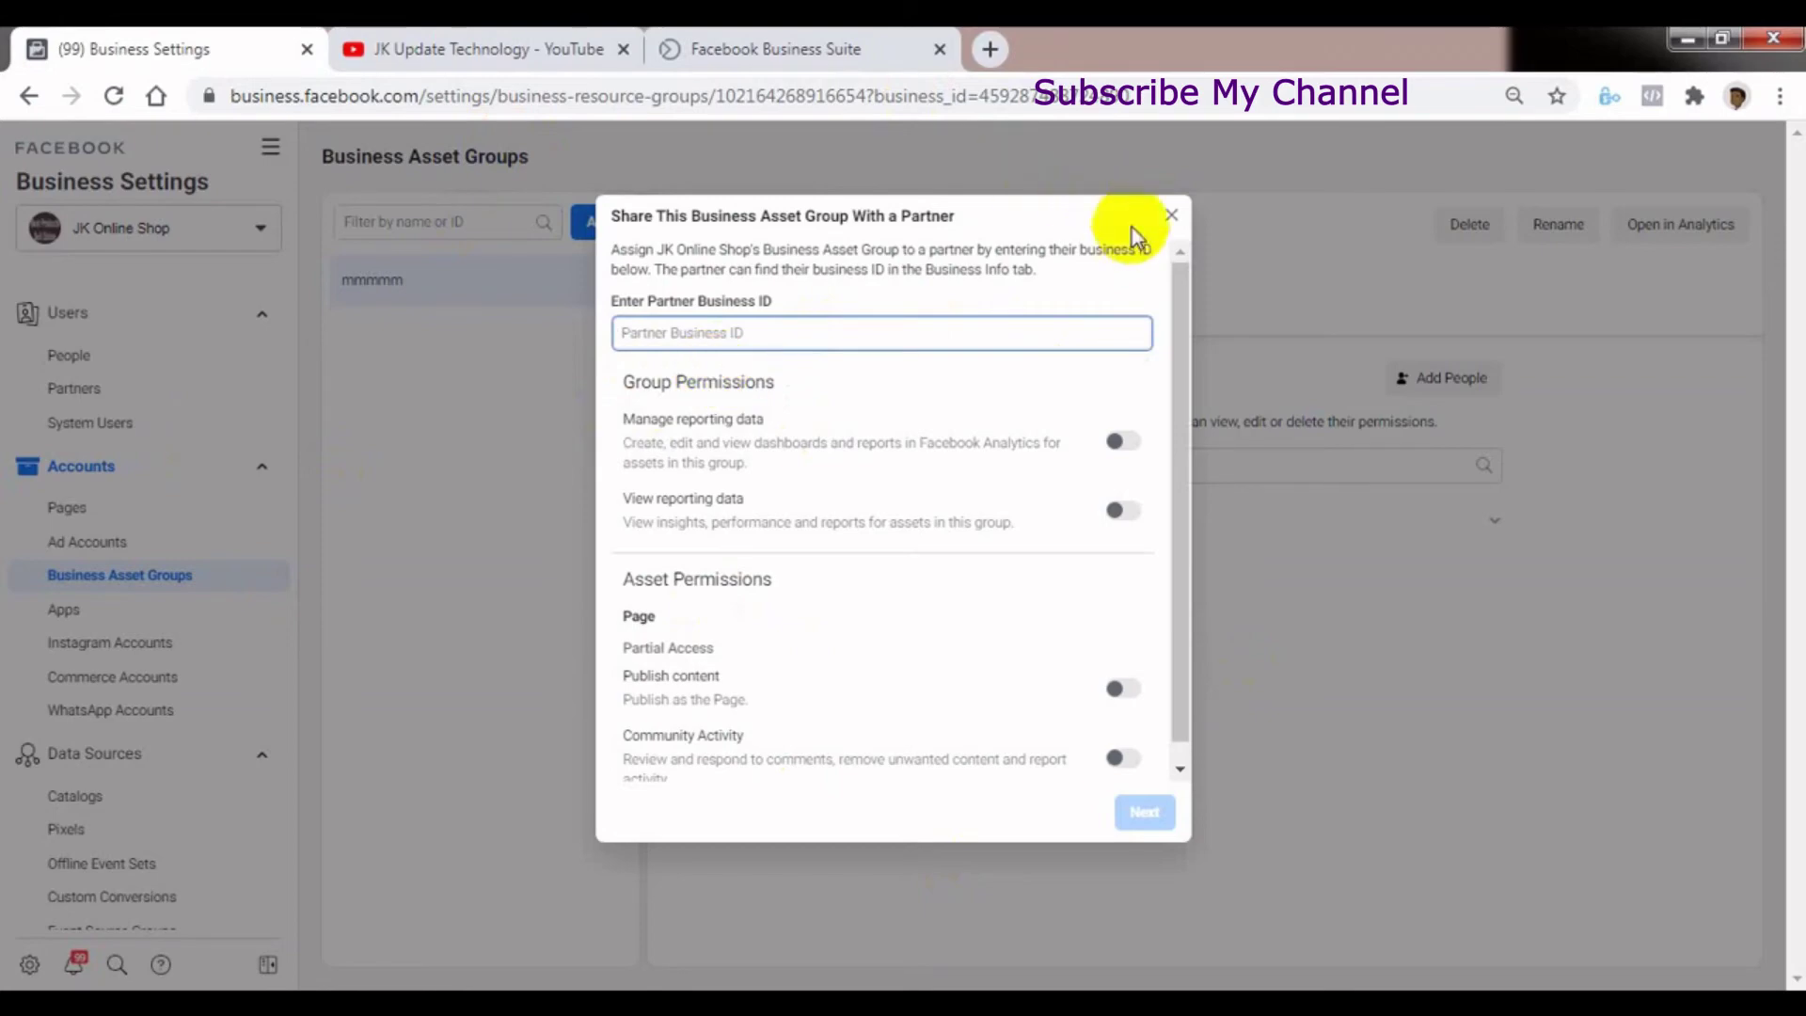
pyautogui.click(1166, 211)
pyautogui.click(712, 282)
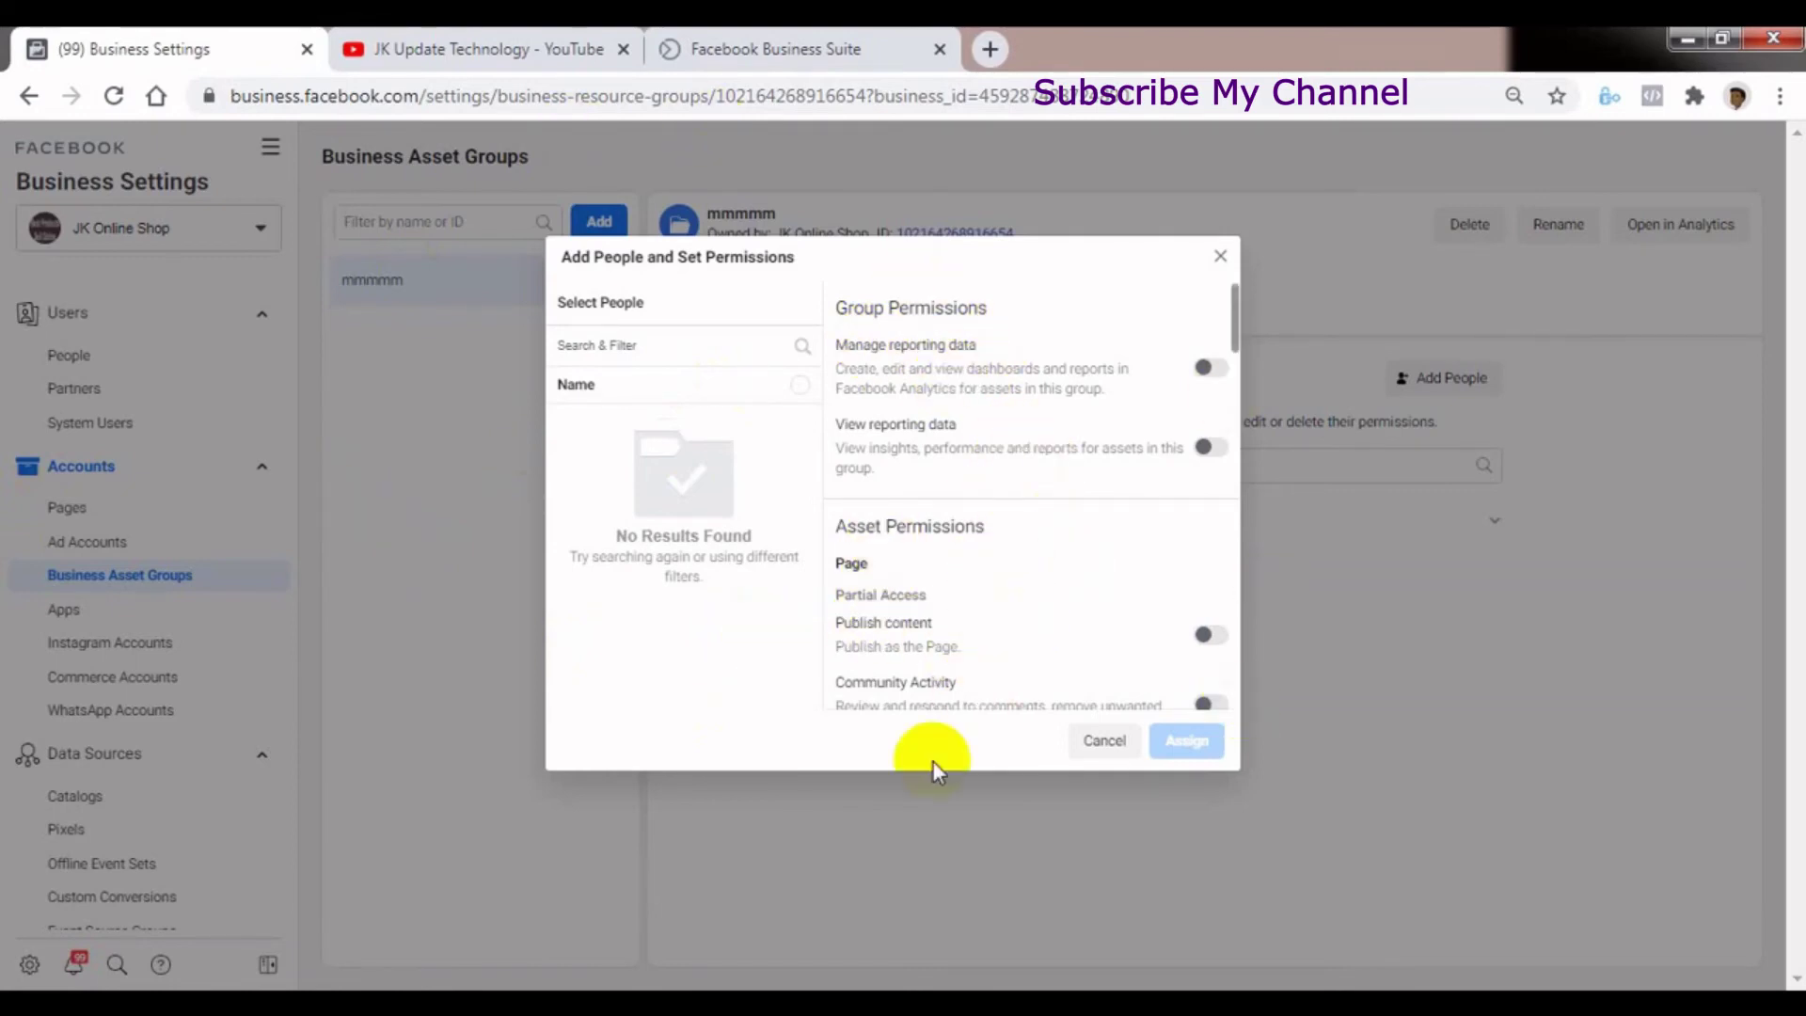
pyautogui.click(1220, 257)
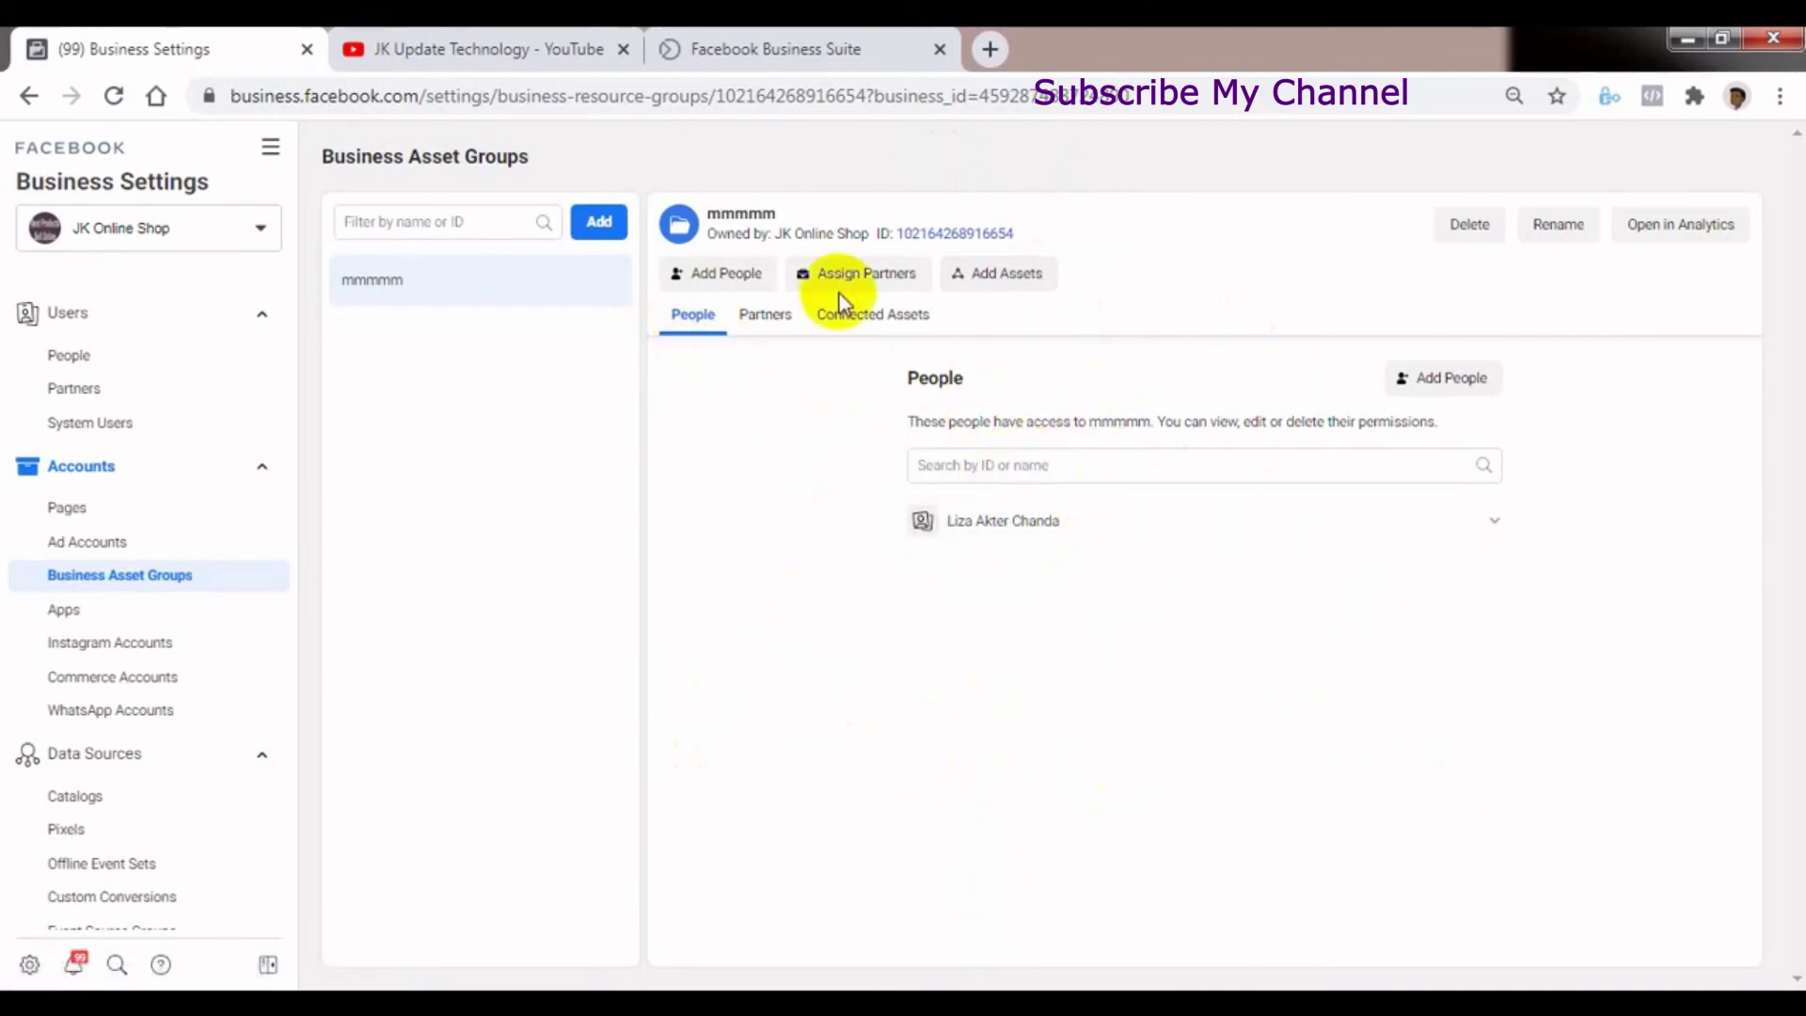
# View the mmmmm group's partners and connected assets
pyautogui.click(766, 318)
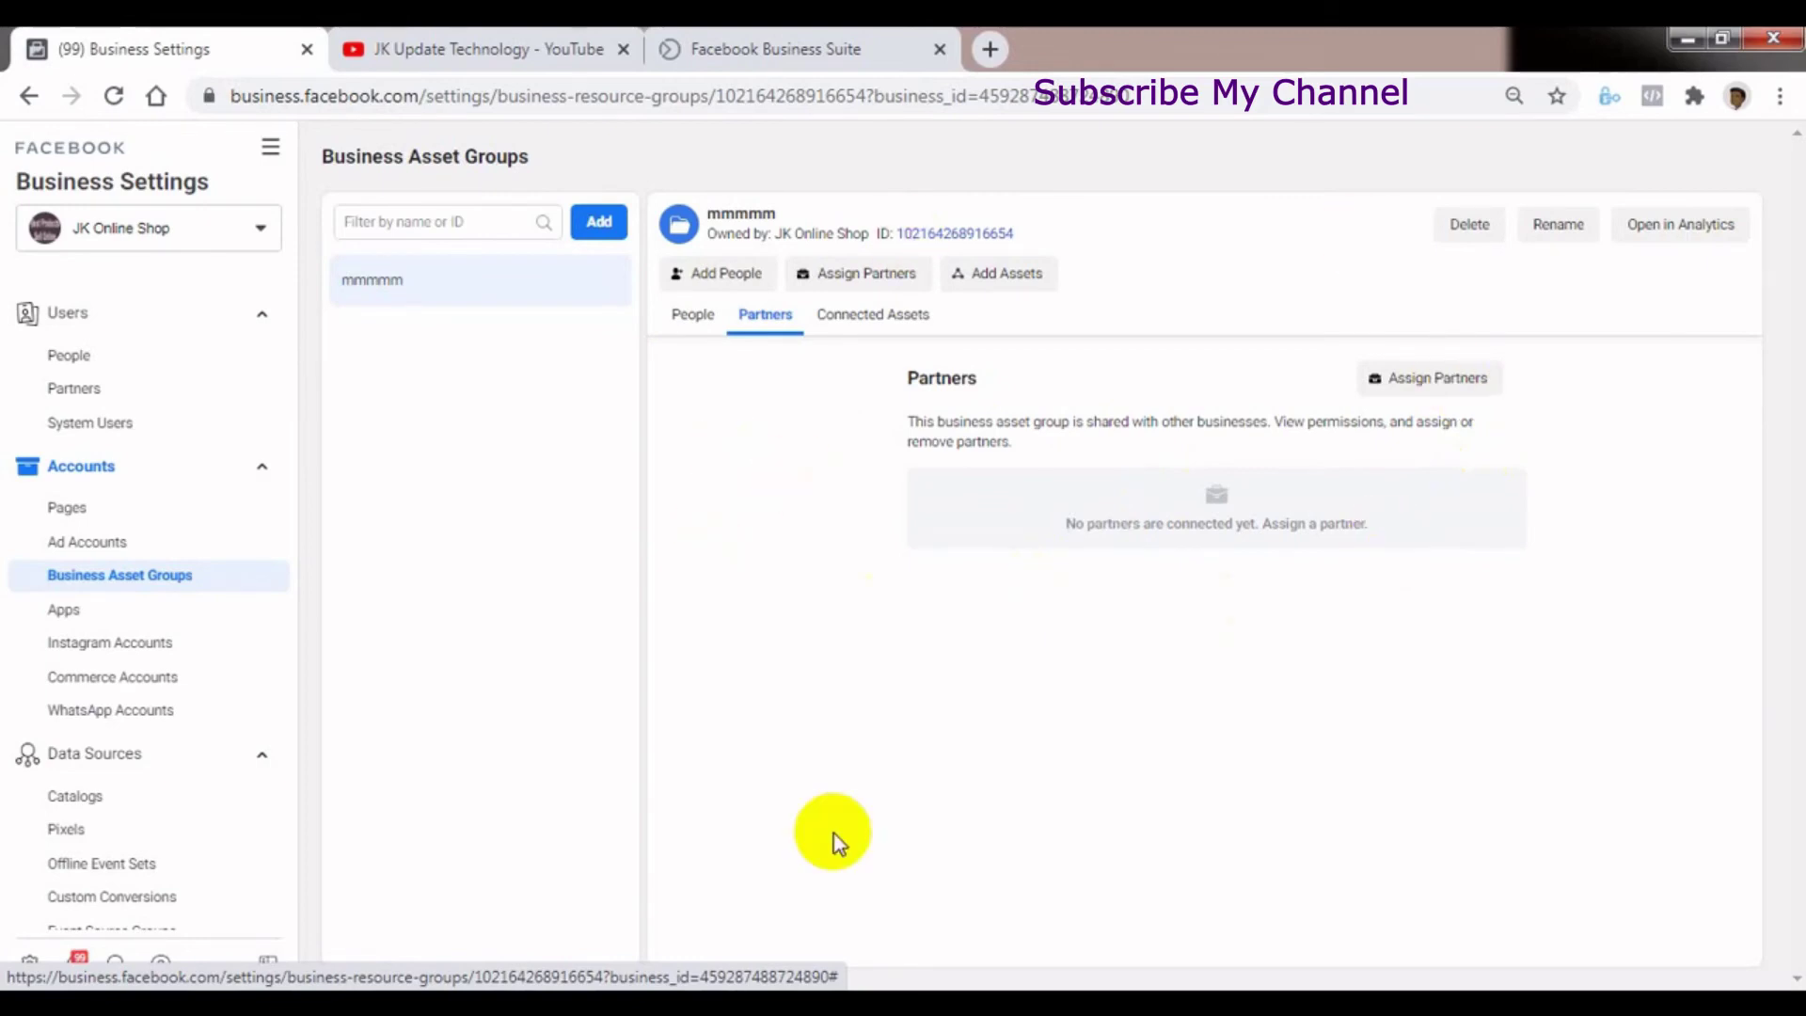
pyautogui.click(870, 318)
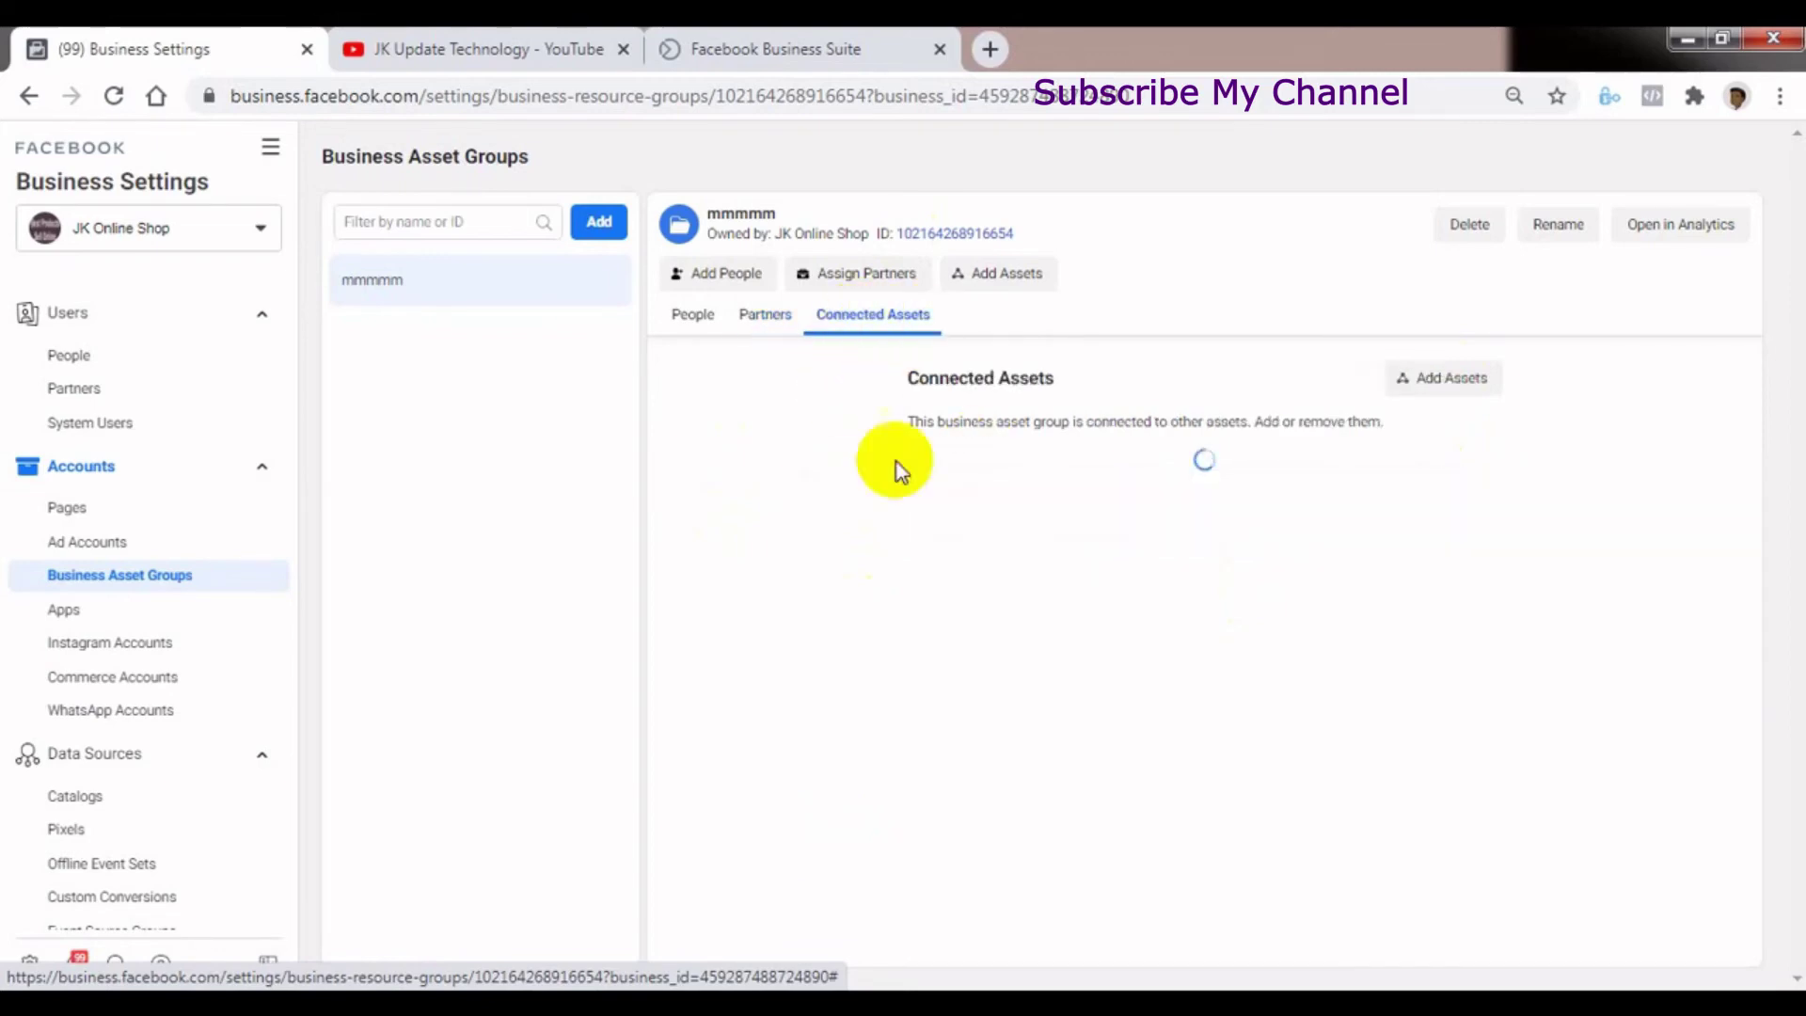
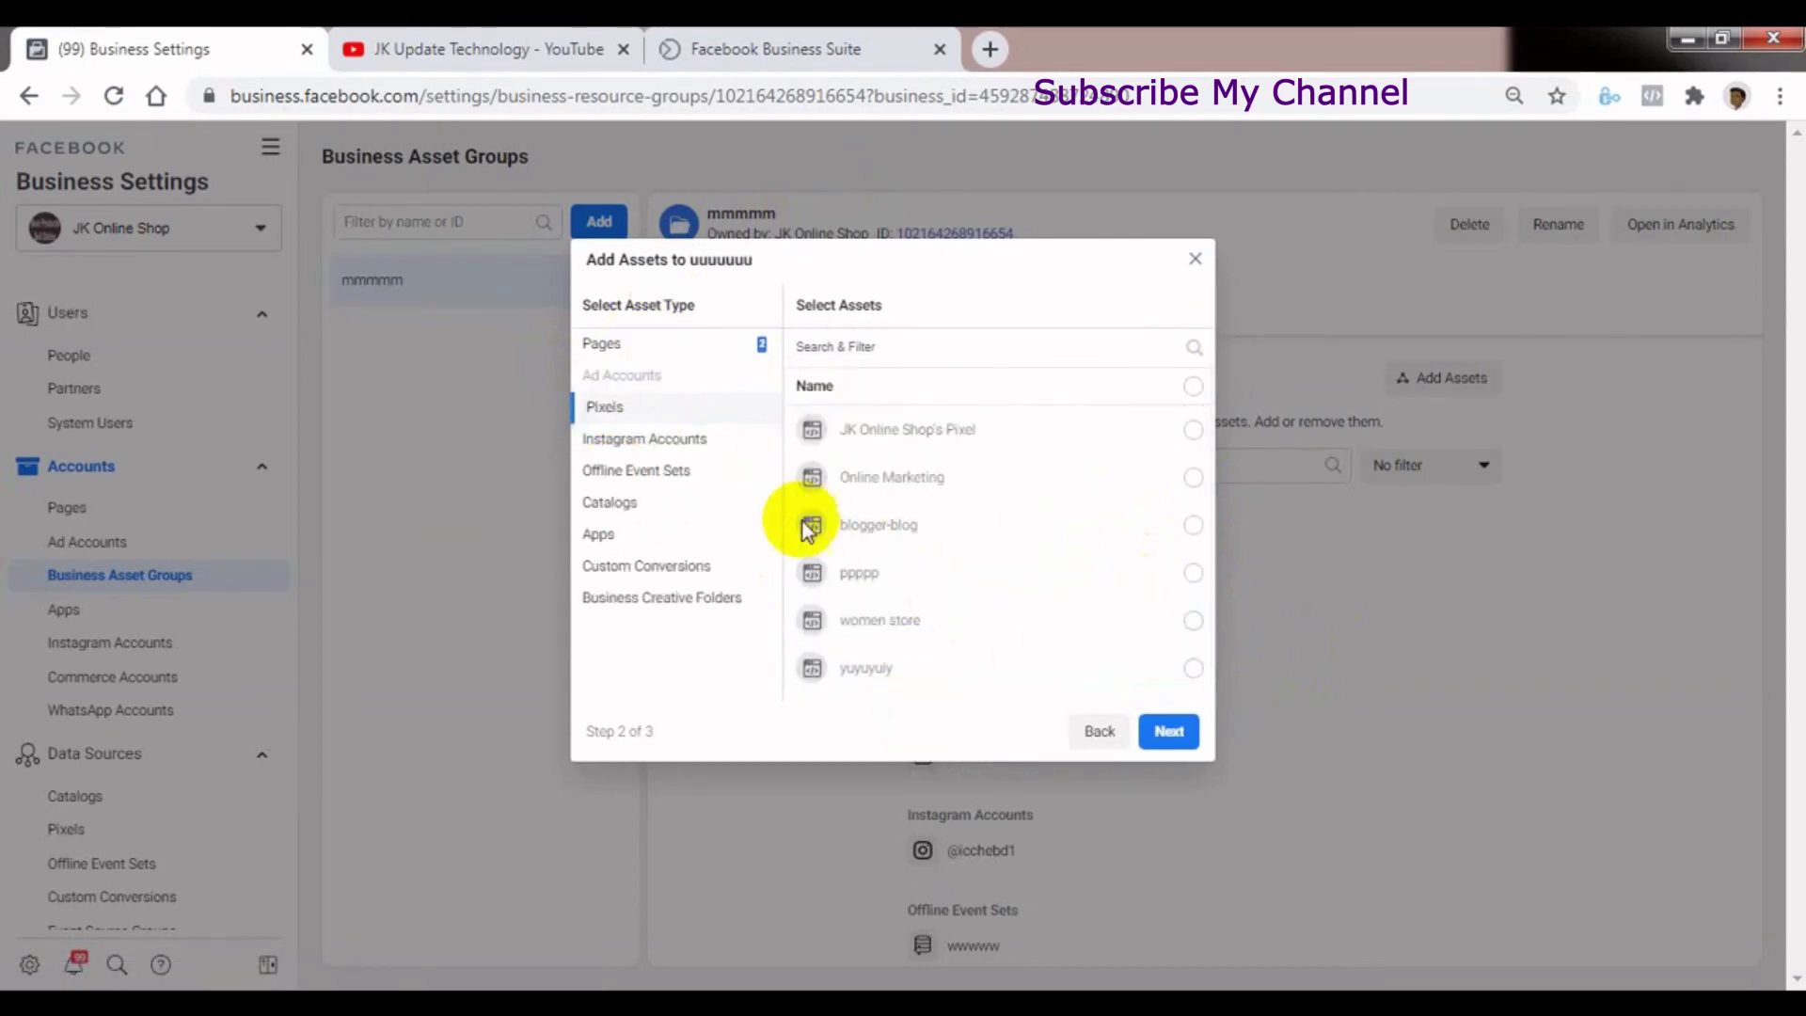
# Select the blogger-blog pixel and the Best Products To Sell Online catalog for the new asset group uuuuuuu
pyautogui.click(1189, 527)
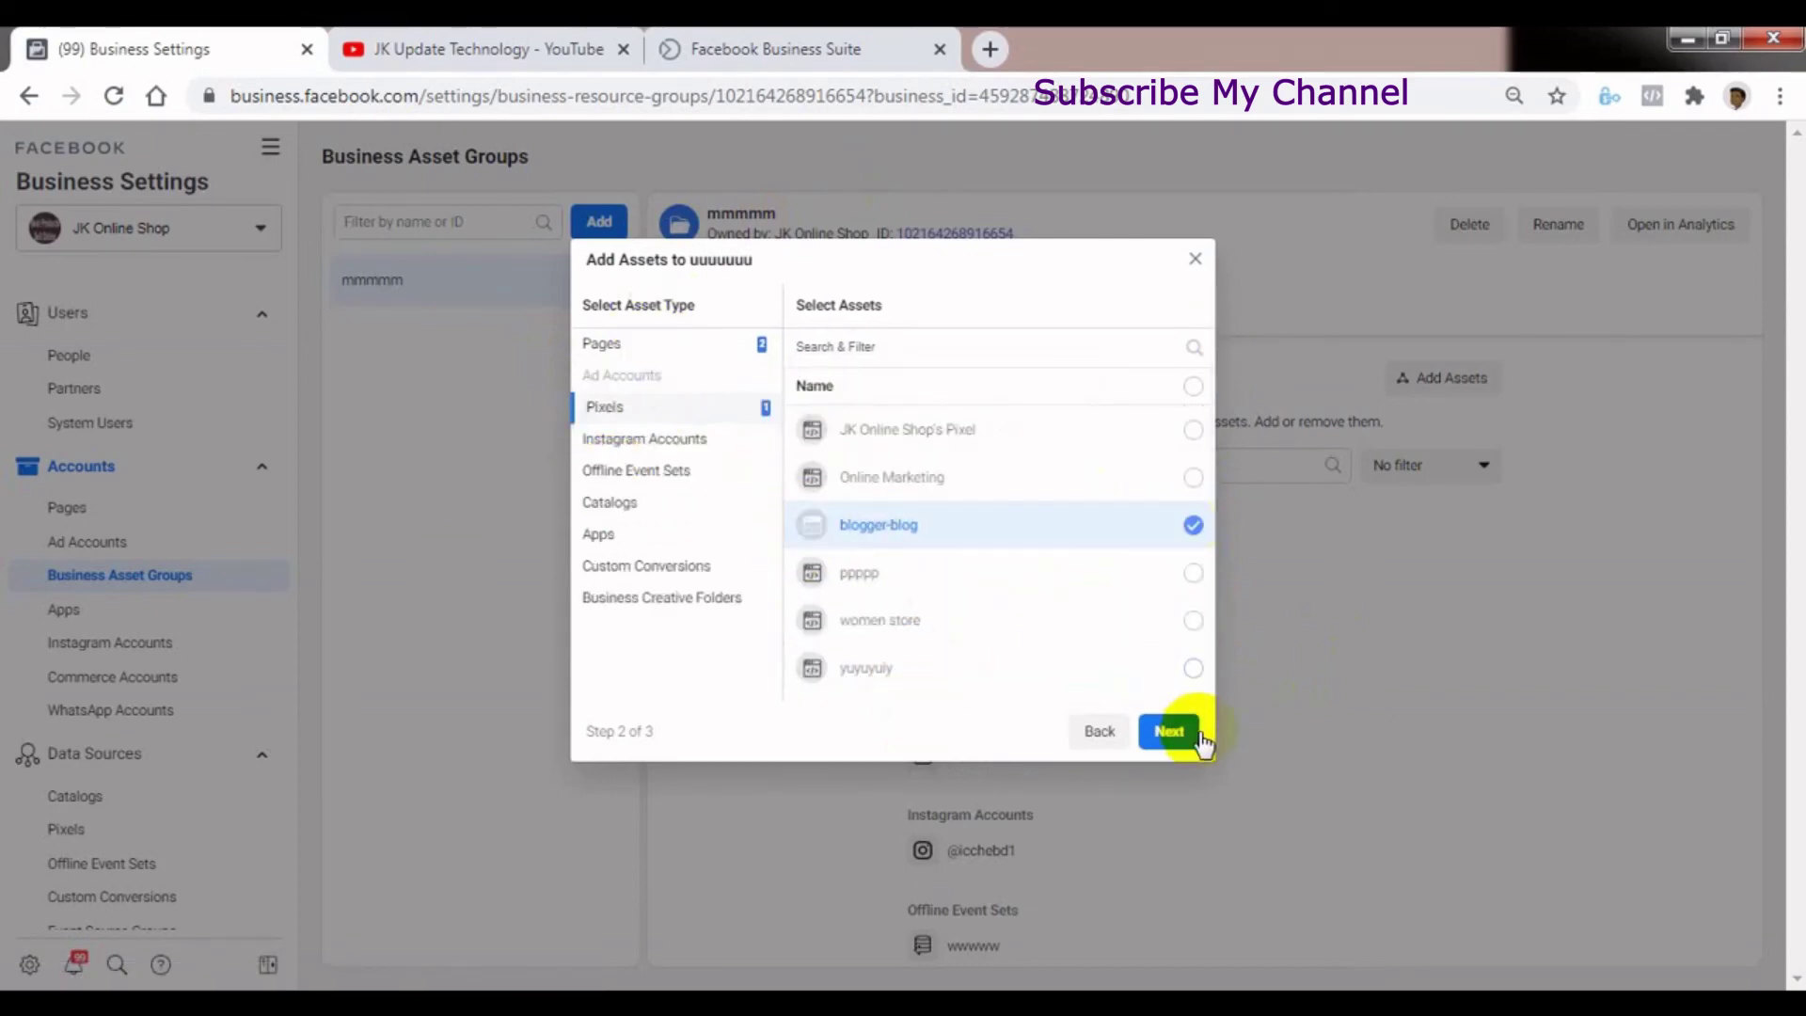
pyautogui.click(658, 472)
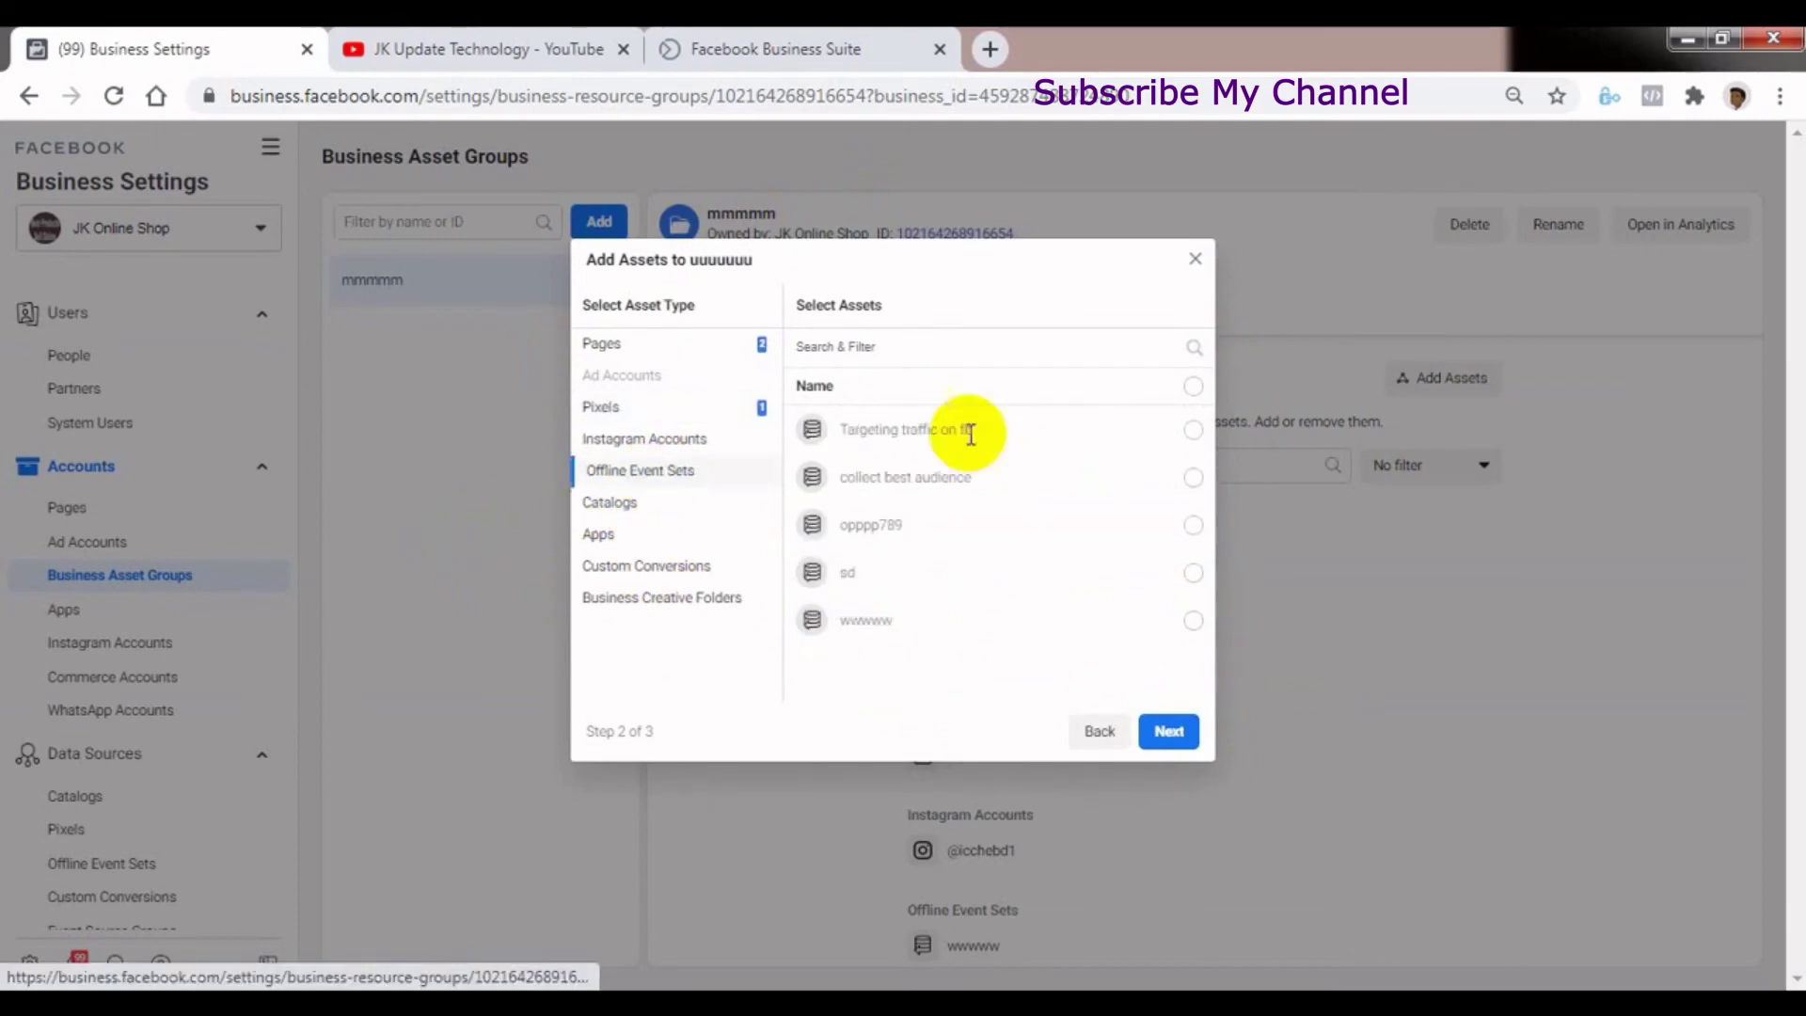
pyautogui.click(623, 502)
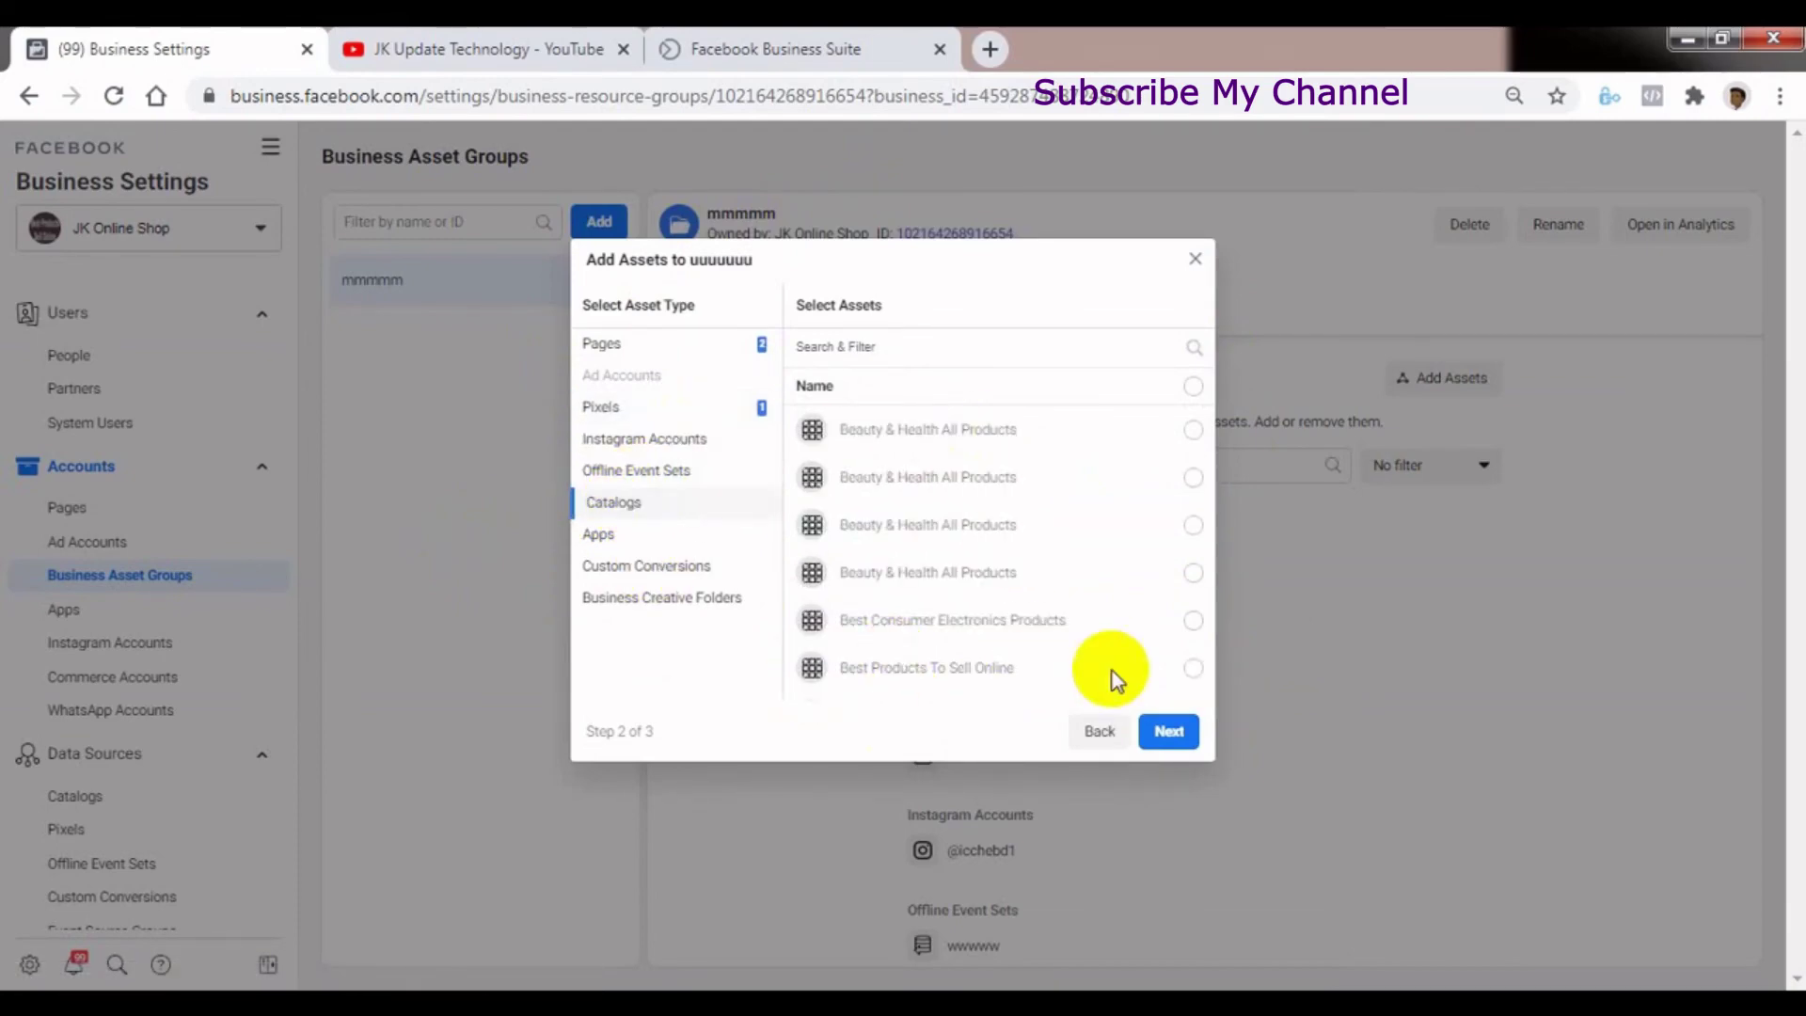
pyautogui.click(1192, 667)
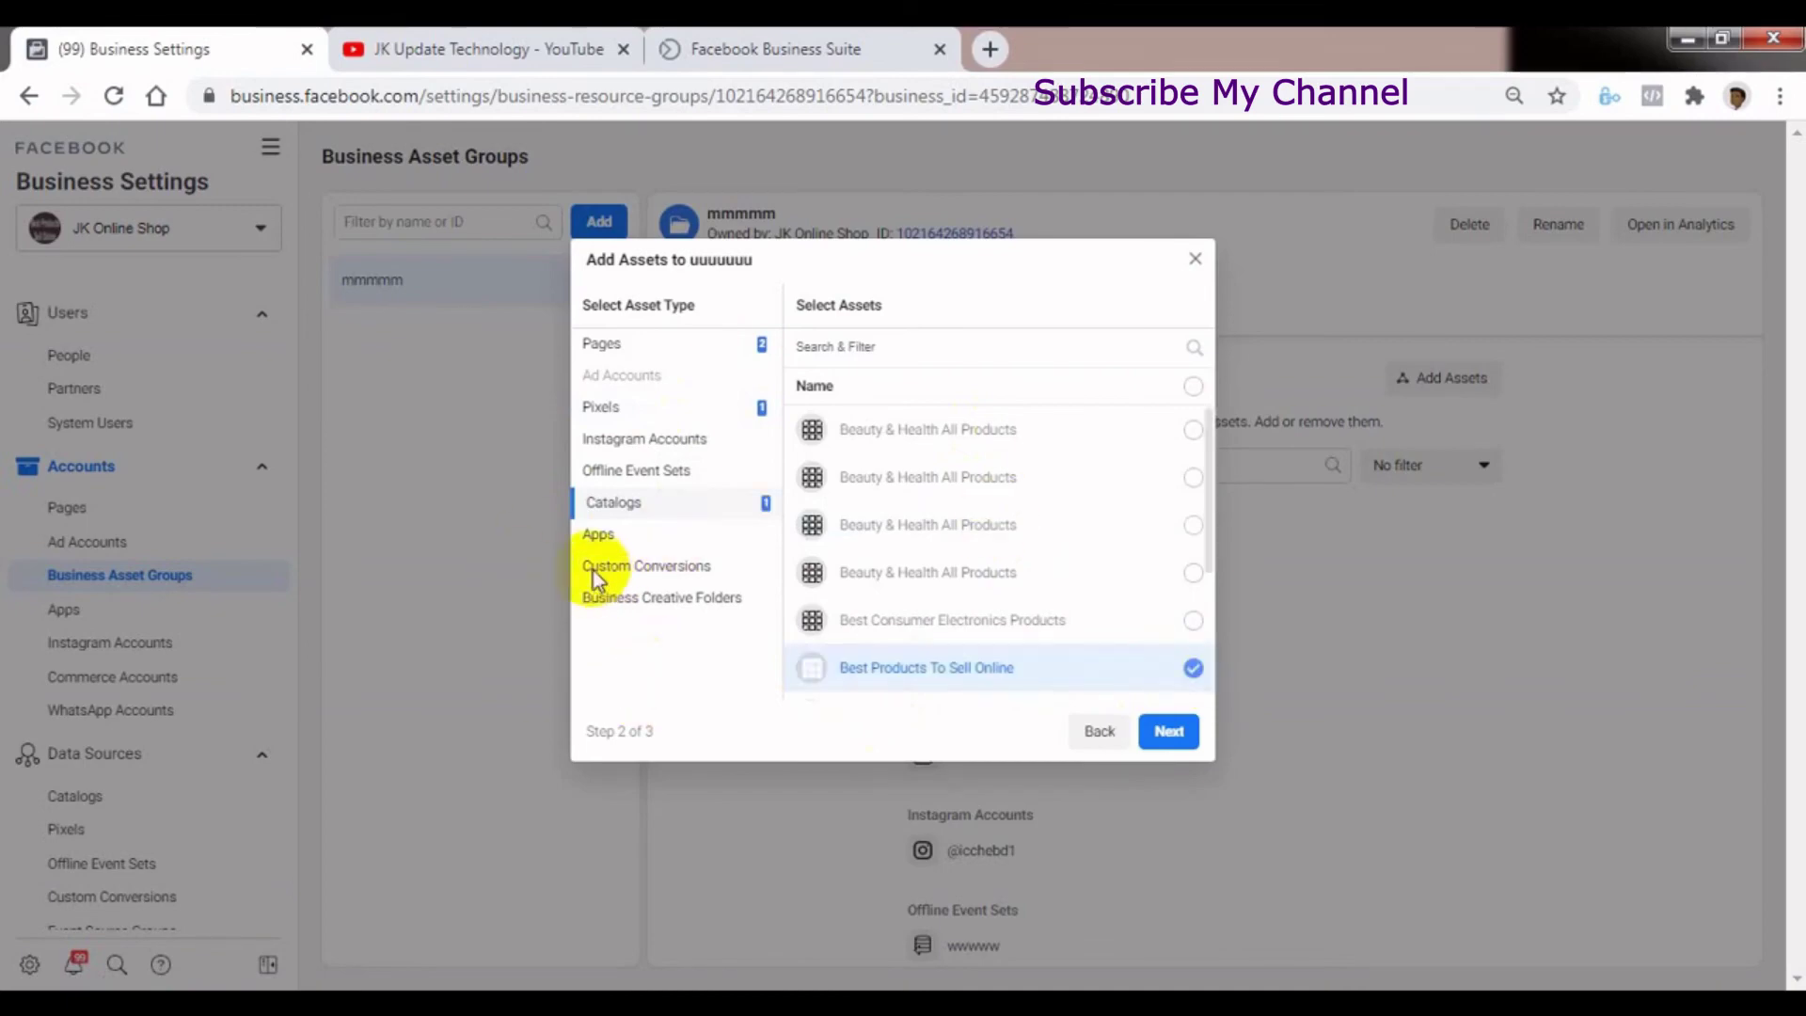
# Add the app named test app to the uuuuuuu group and proceed to the people and permissions stage
pyautogui.click(599, 534)
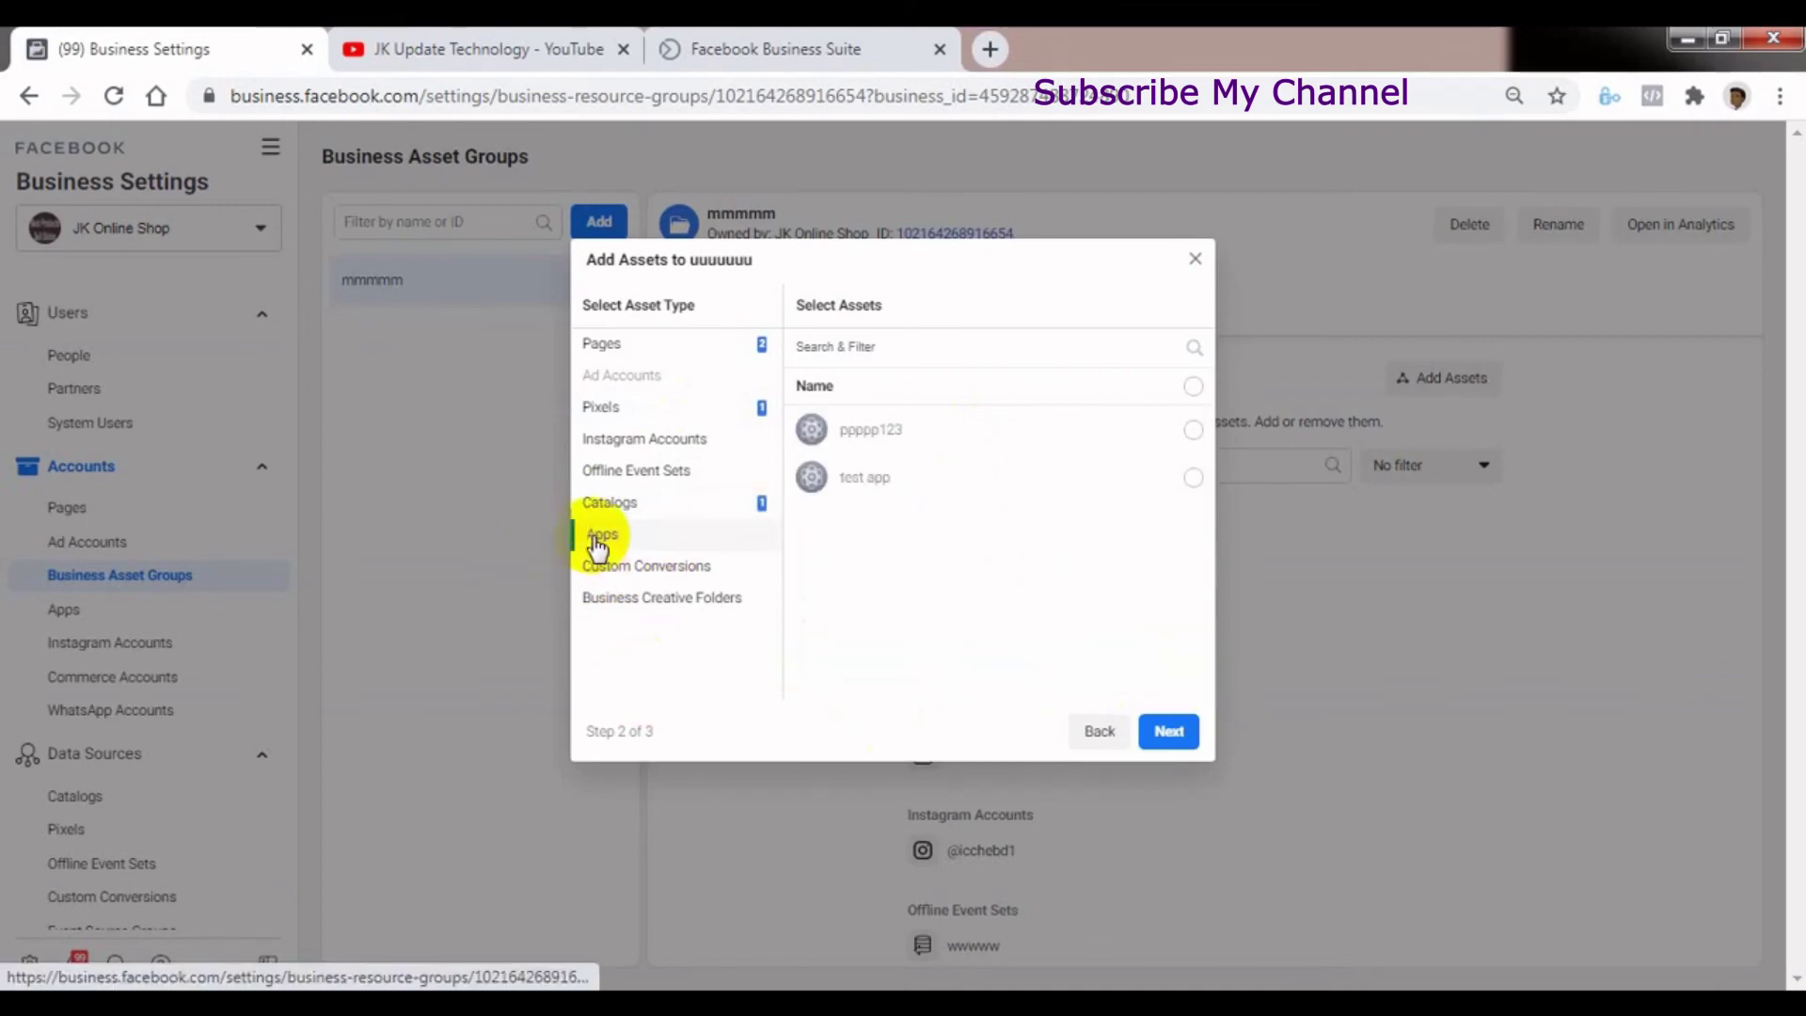
pyautogui.click(1192, 477)
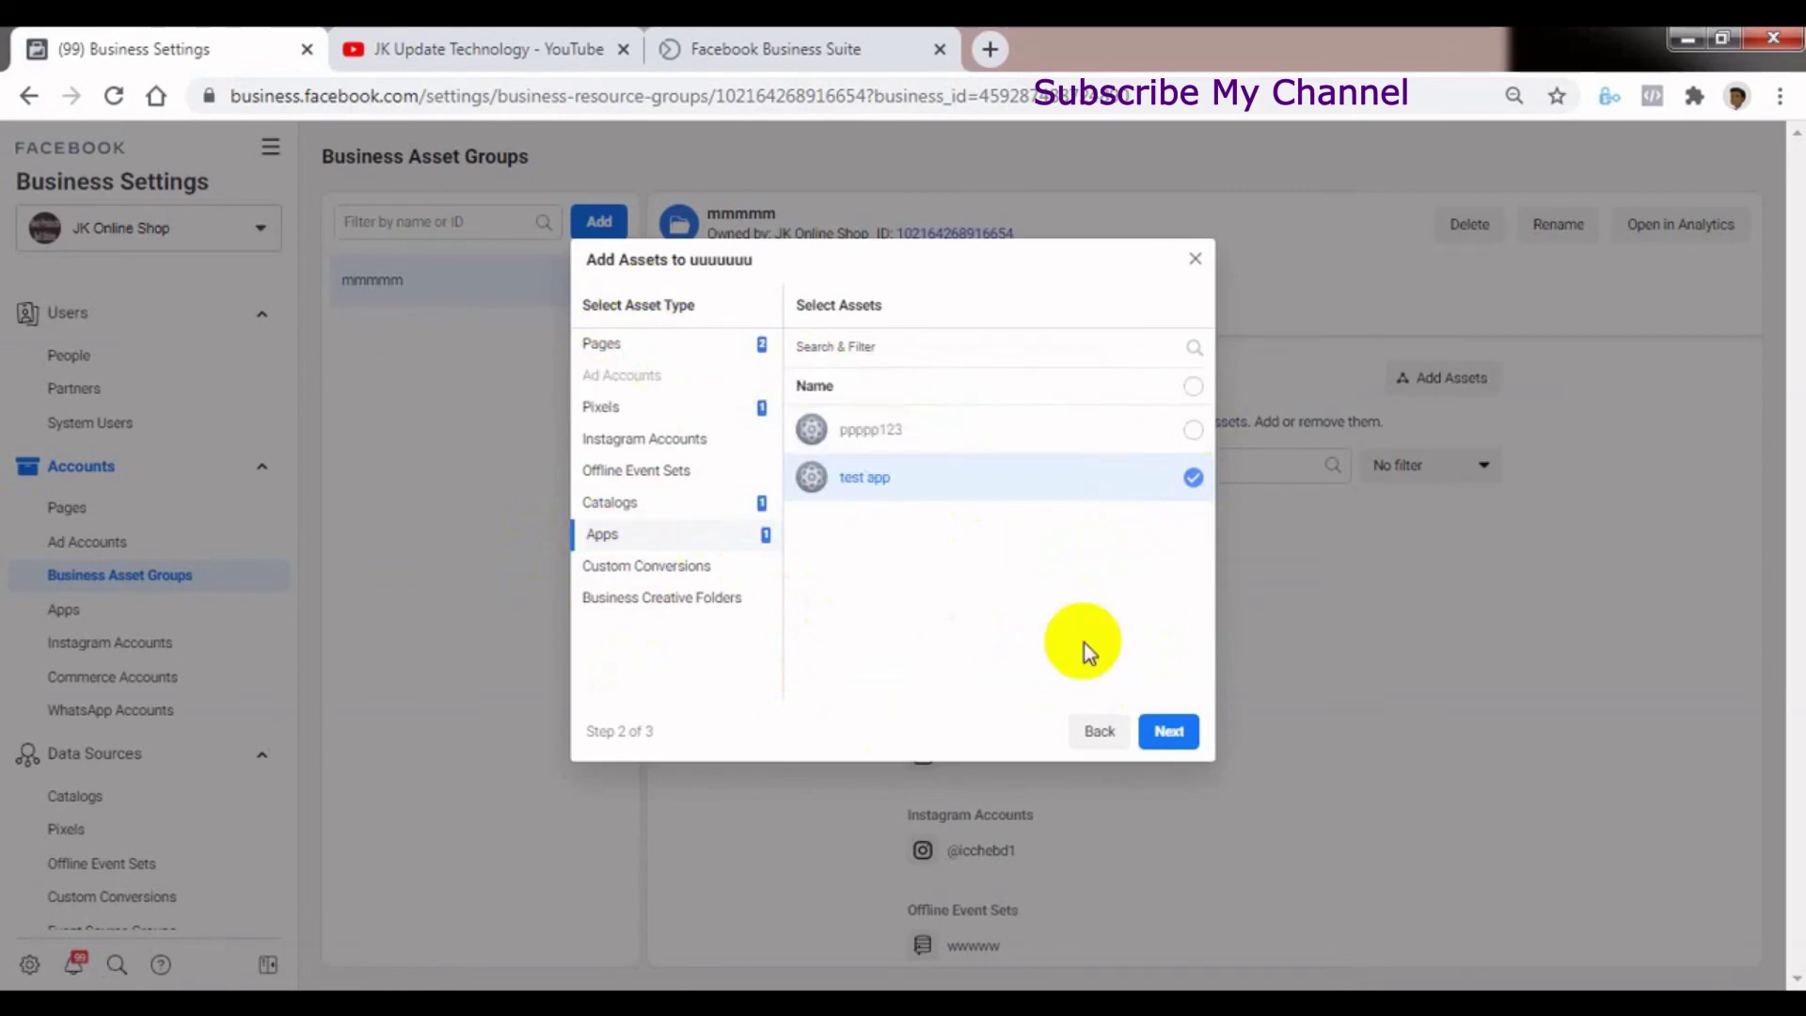
pyautogui.click(1168, 731)
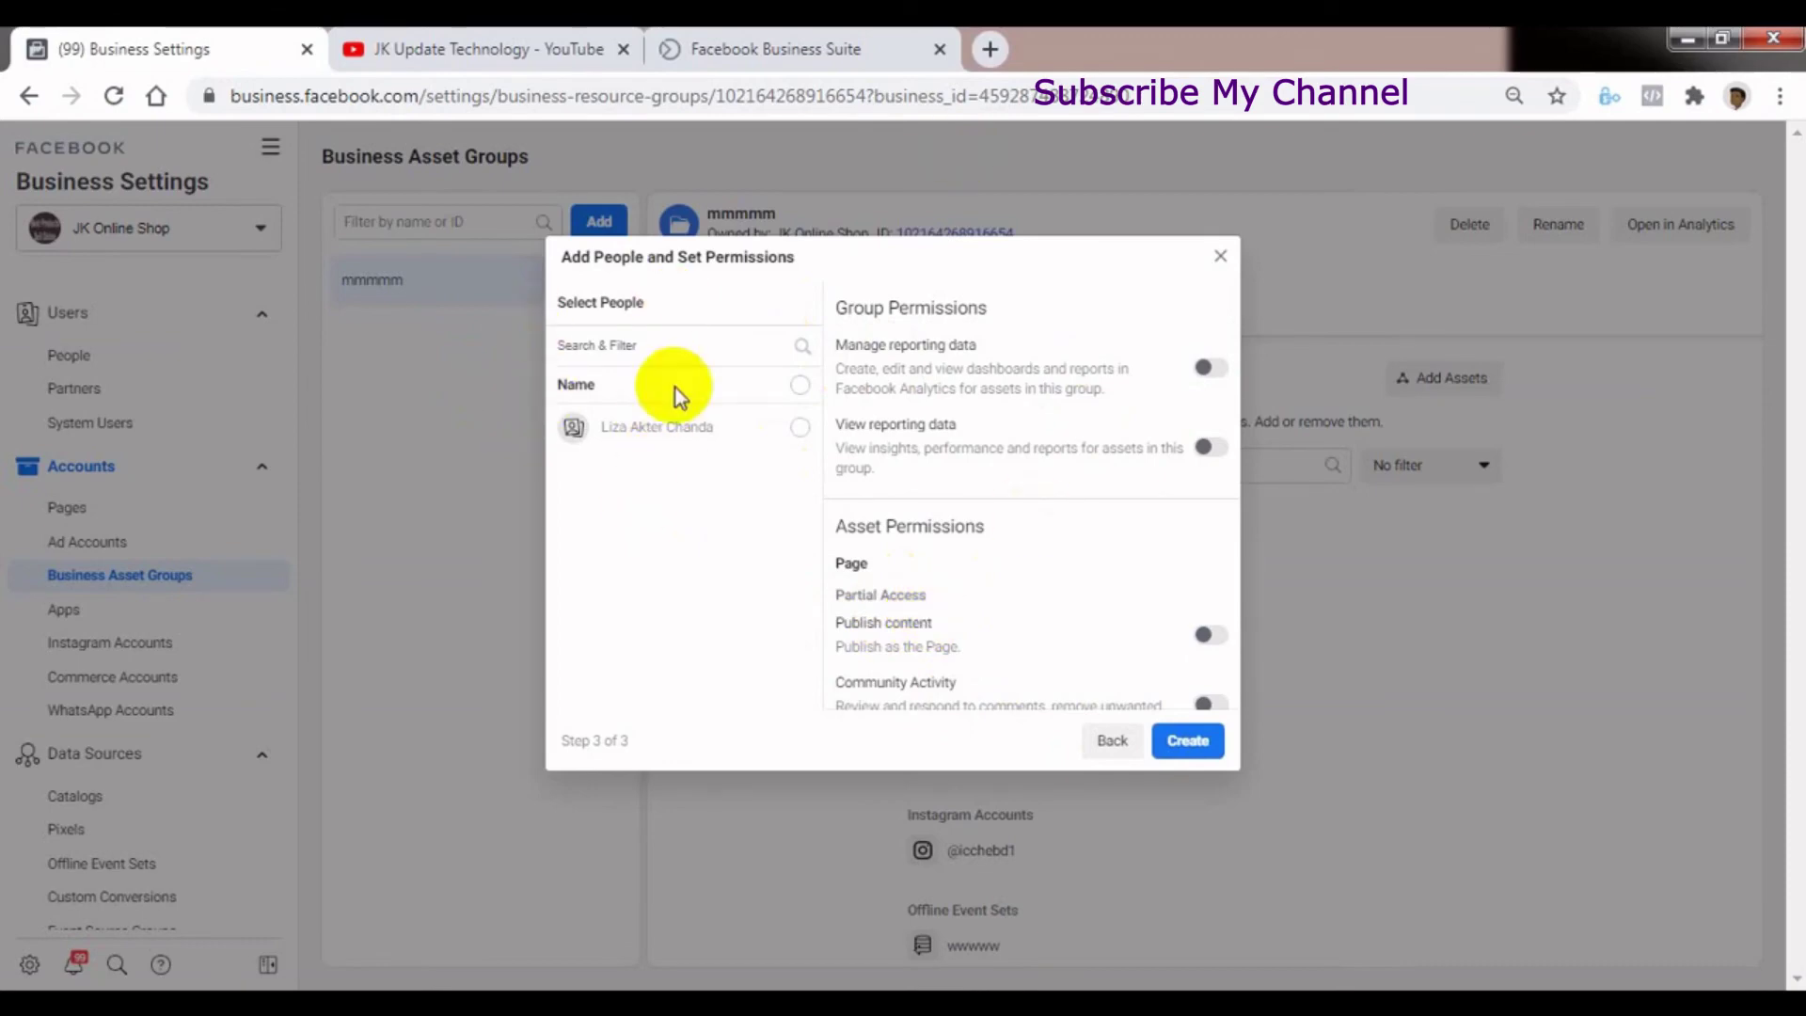
# Assign the listed person to the uuuuuuu group and grant View reporting data
pyautogui.click(794, 429)
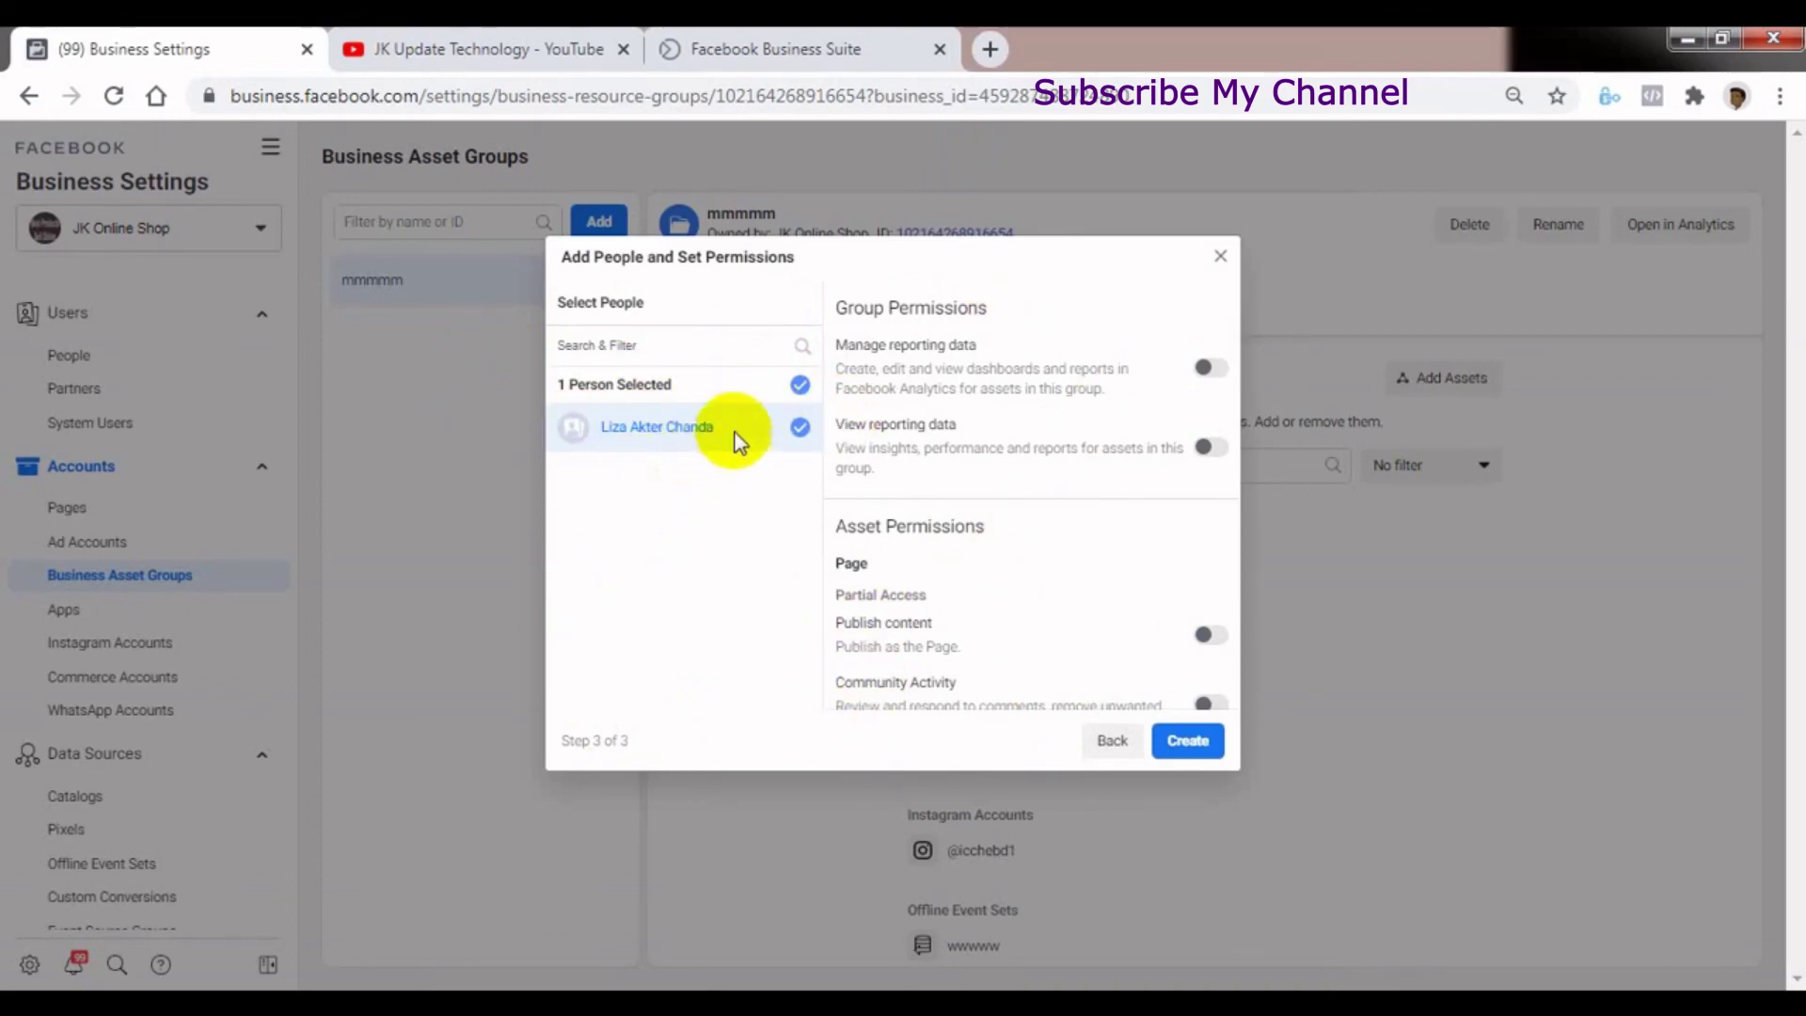
pyautogui.click(1210, 449)
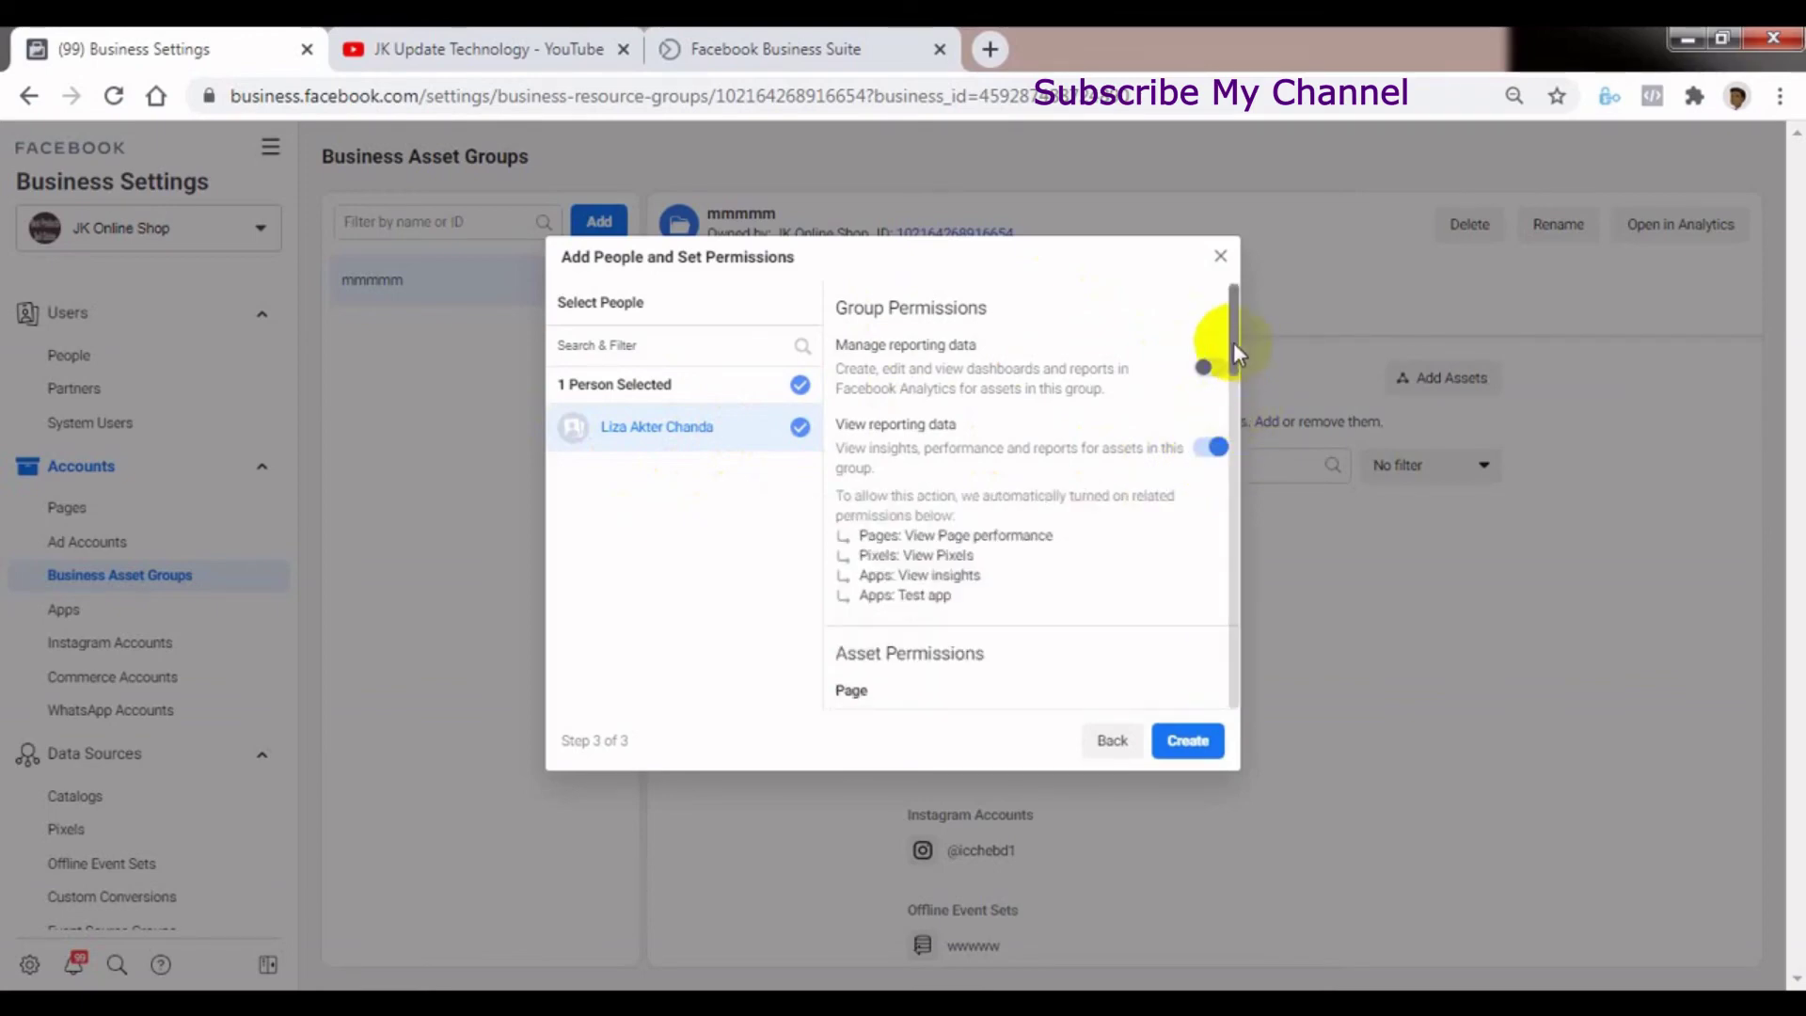
# Grant the selected person full control of the page and pixel by enabling Manage Page and Manage Pixel
pyautogui.moveTo(1233, 342); pyautogui.dragTo(1225, 413)
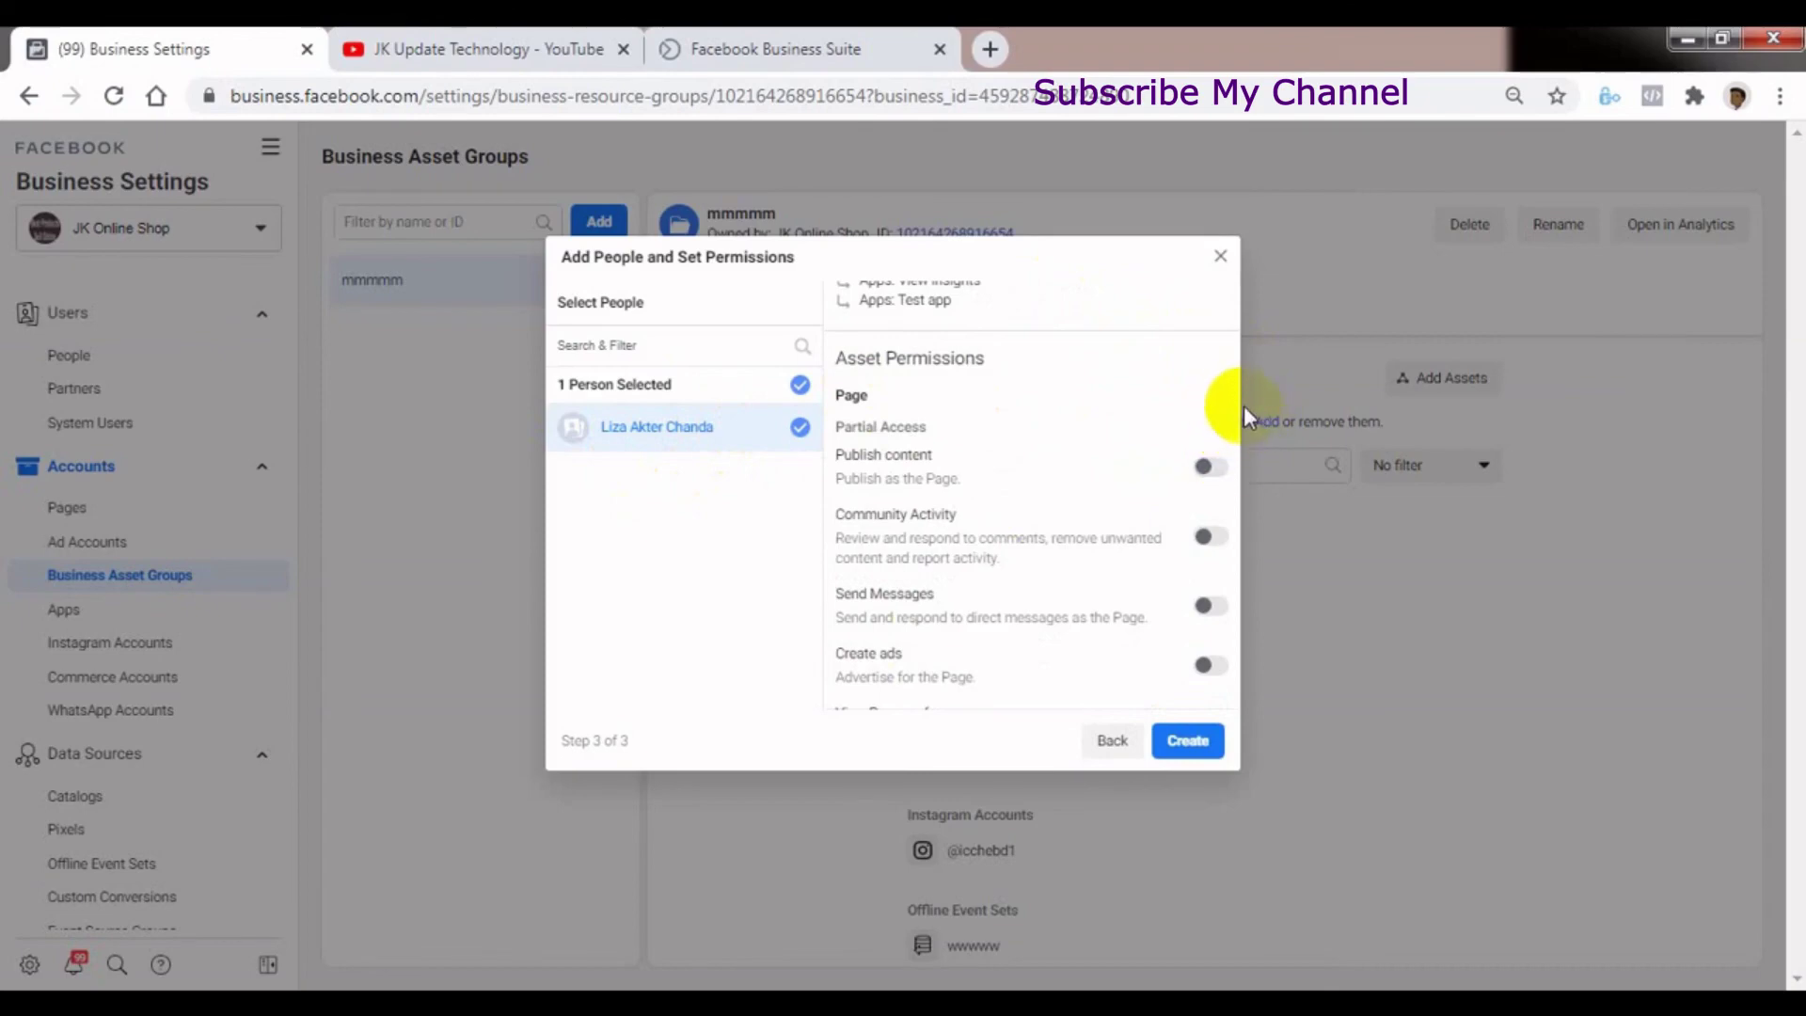
pyautogui.moveTo(1233, 402); pyautogui.dragTo(1222, 466)
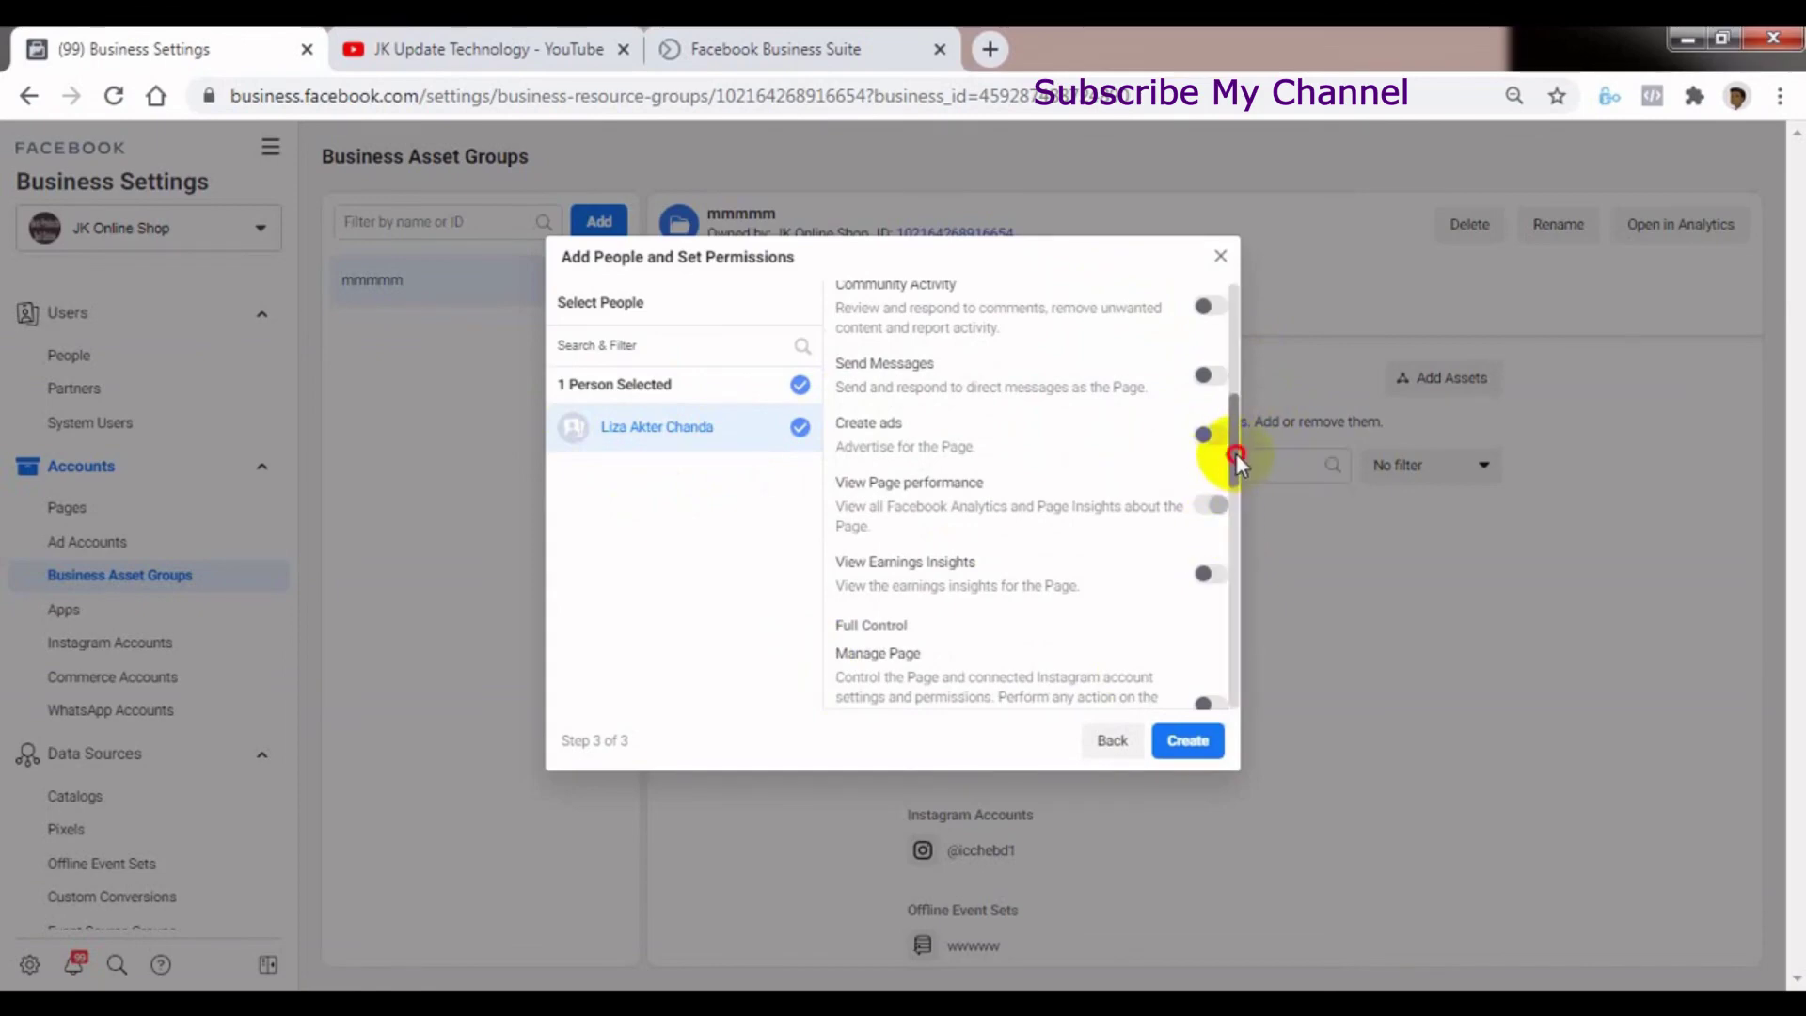
pyautogui.moveTo(1236, 453); pyautogui.dragTo(1237, 553)
pyautogui.click(1202, 602)
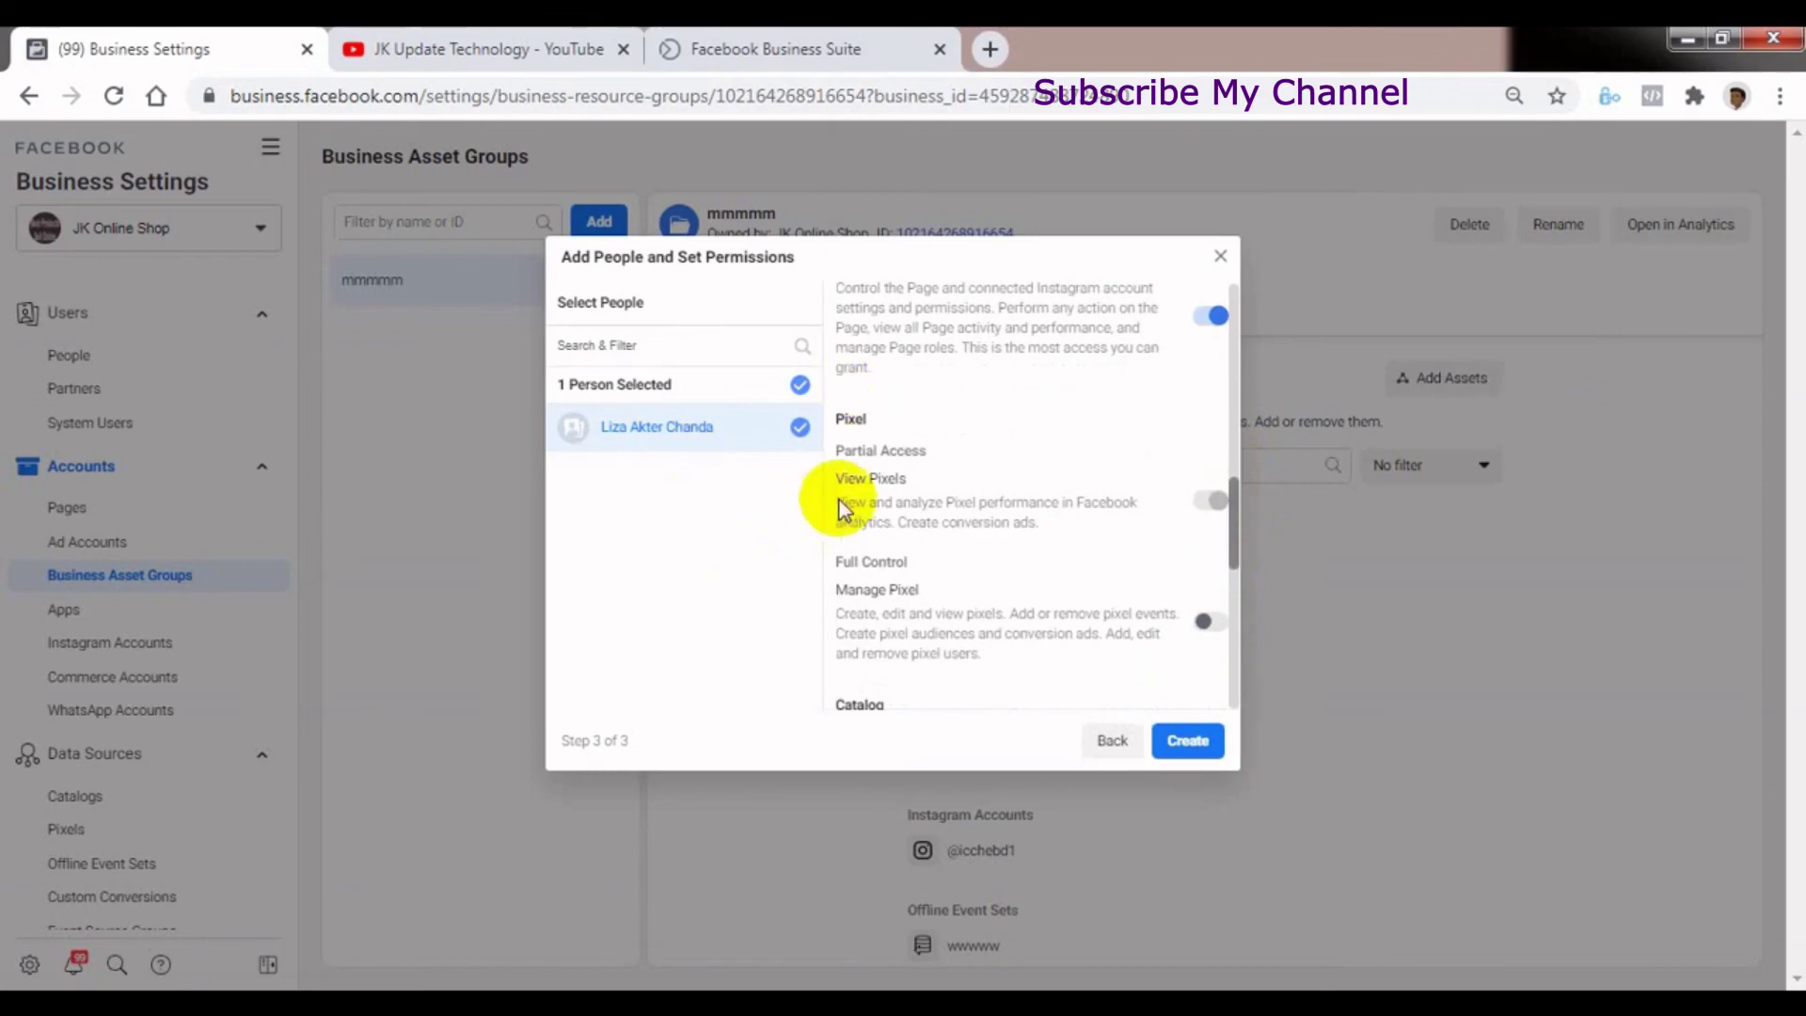
pyautogui.moveTo(1213, 508)
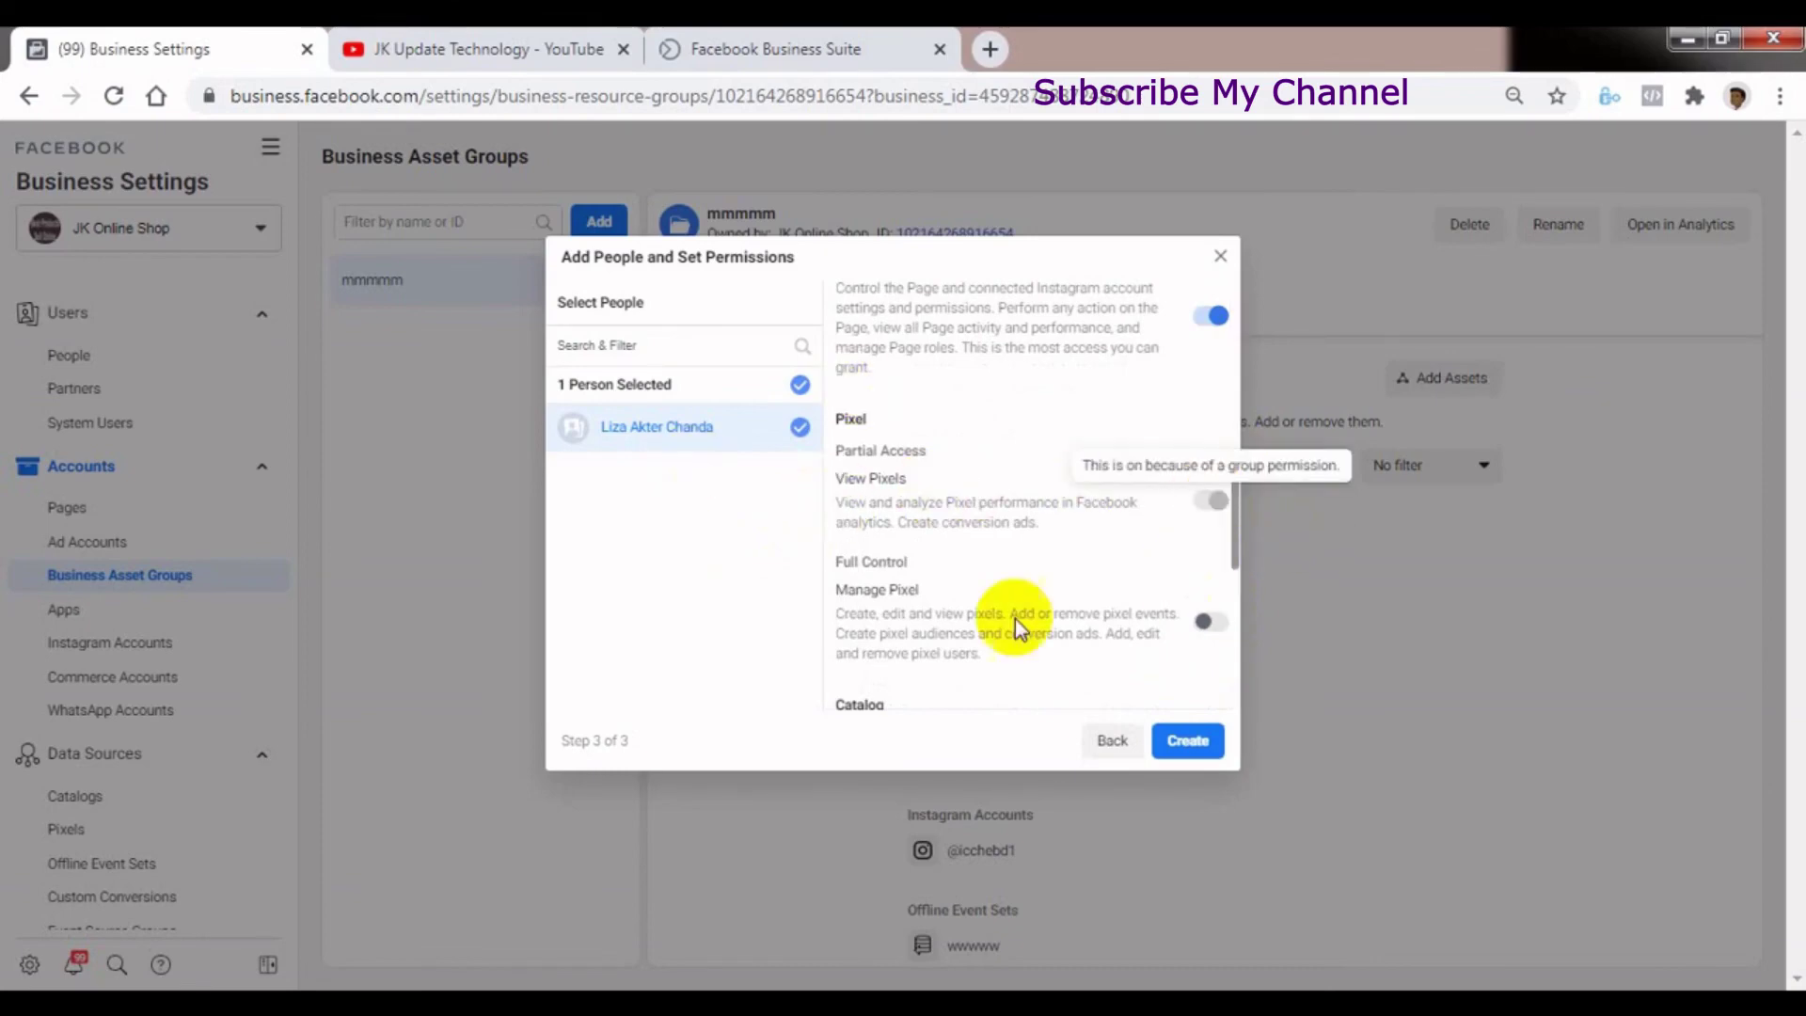
pyautogui.click(1203, 622)
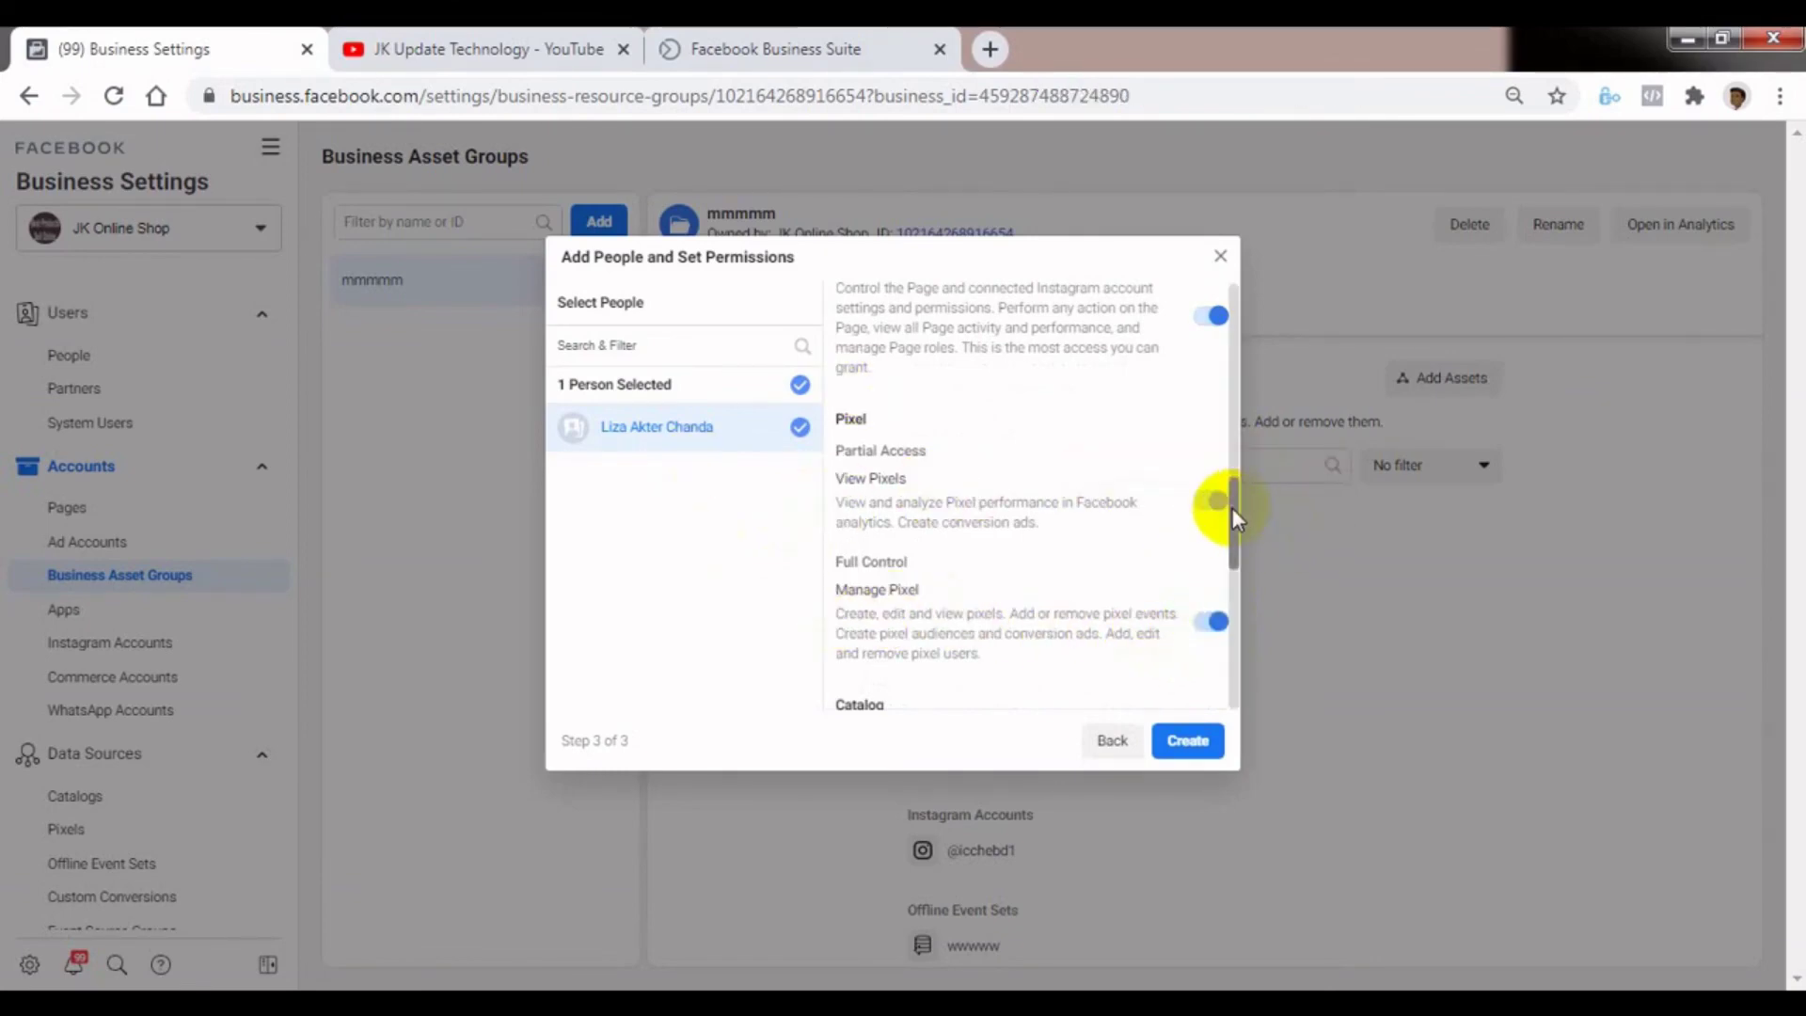
# Enable the catalog's Create ads permission and the app's Manage App permission for the selected person
pyautogui.moveTo(1232, 507); pyautogui.dragTo(1237, 564)
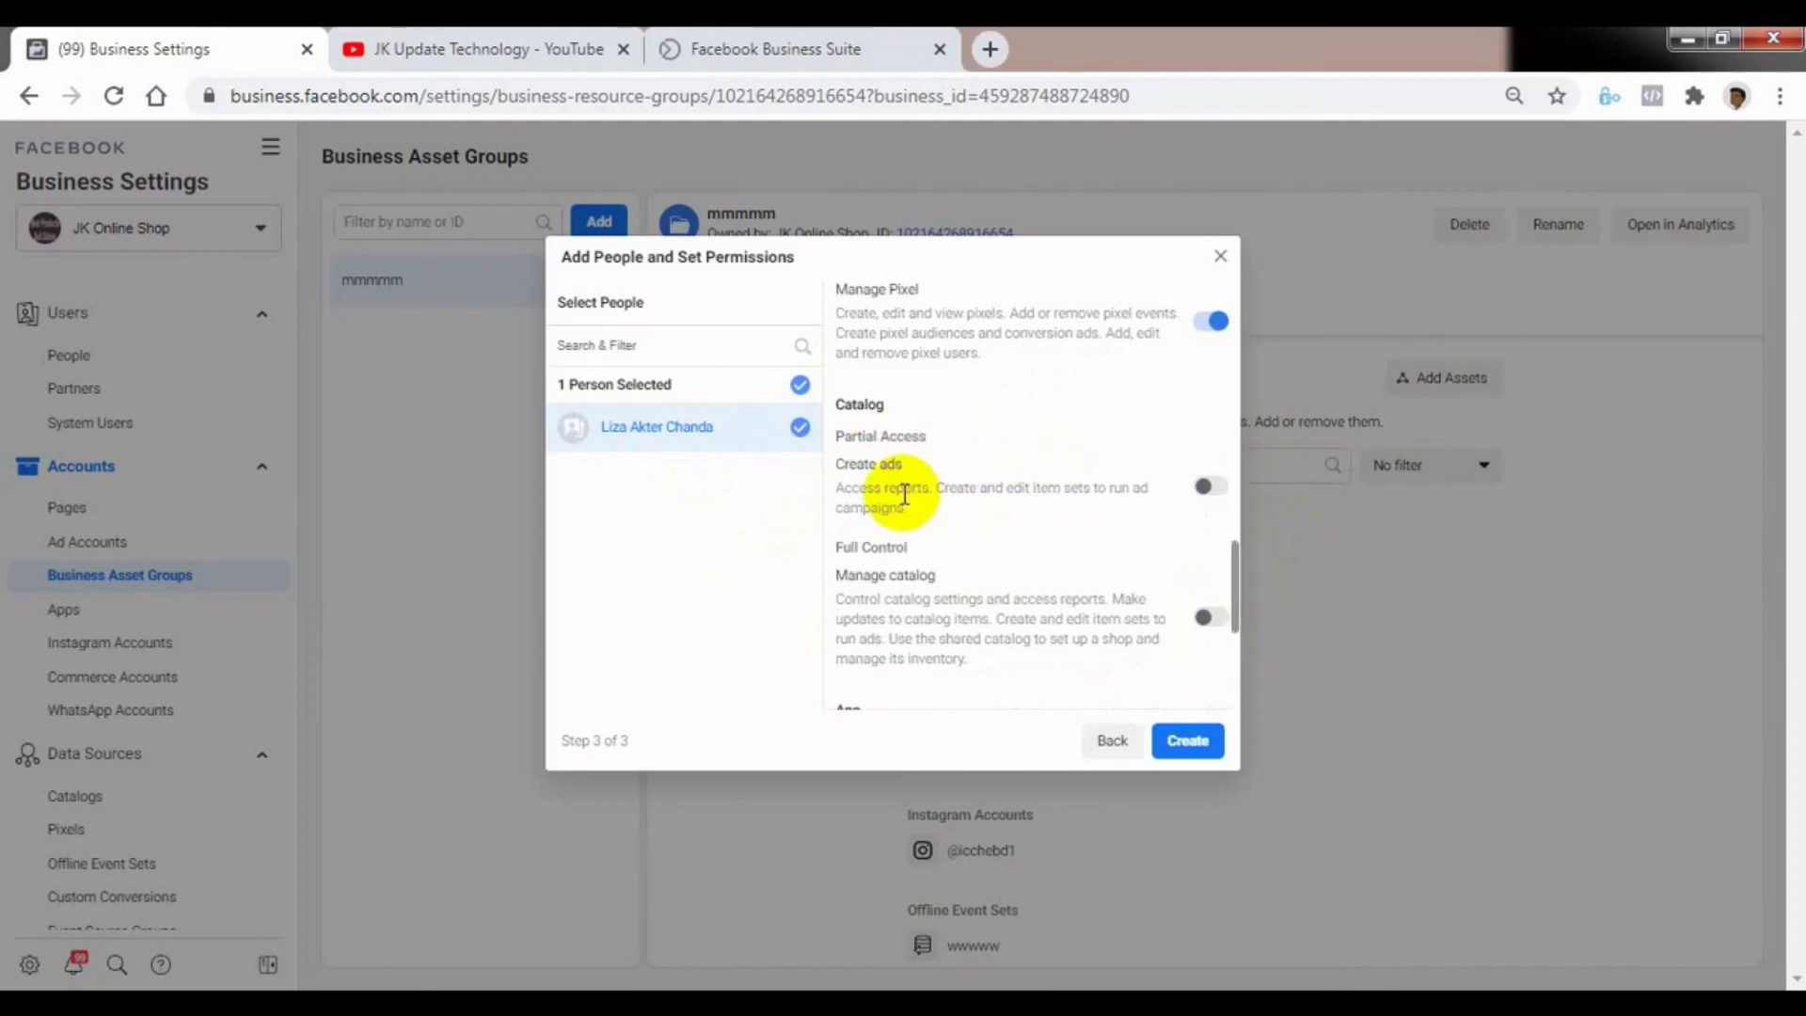
pyautogui.click(1206, 491)
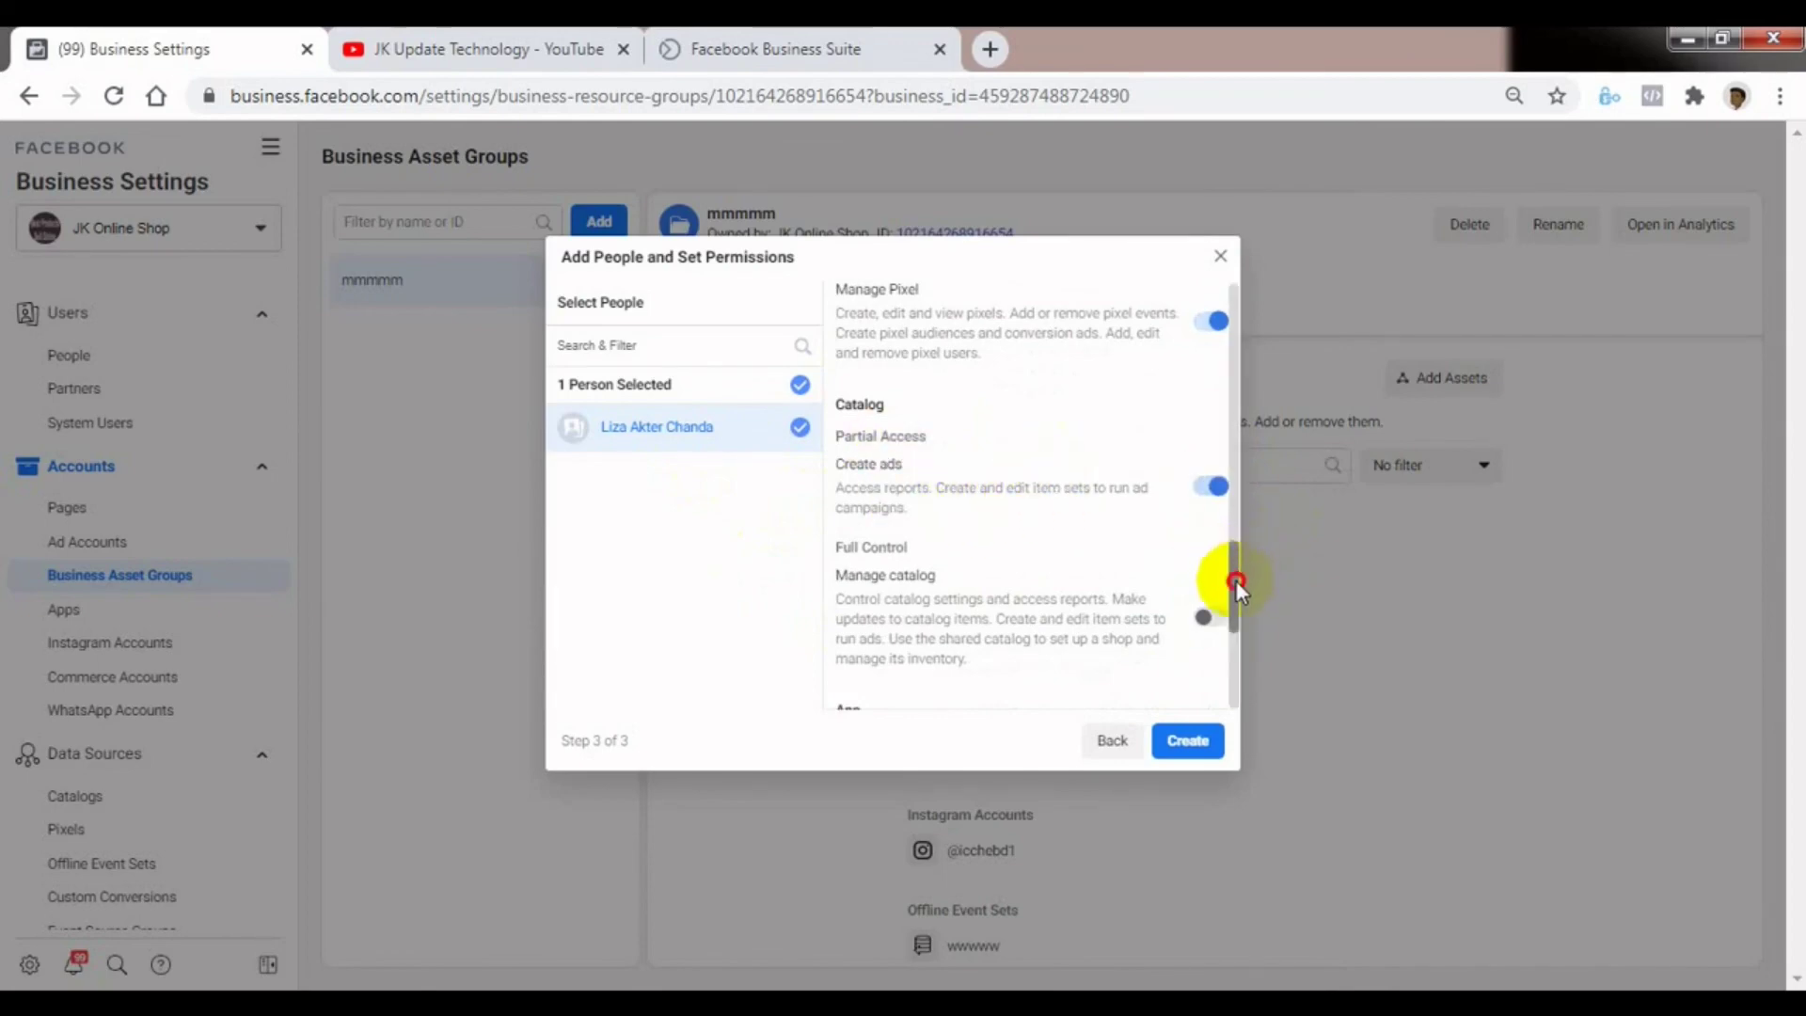
pyautogui.moveTo(1236, 579); pyautogui.dragTo(1237, 629)
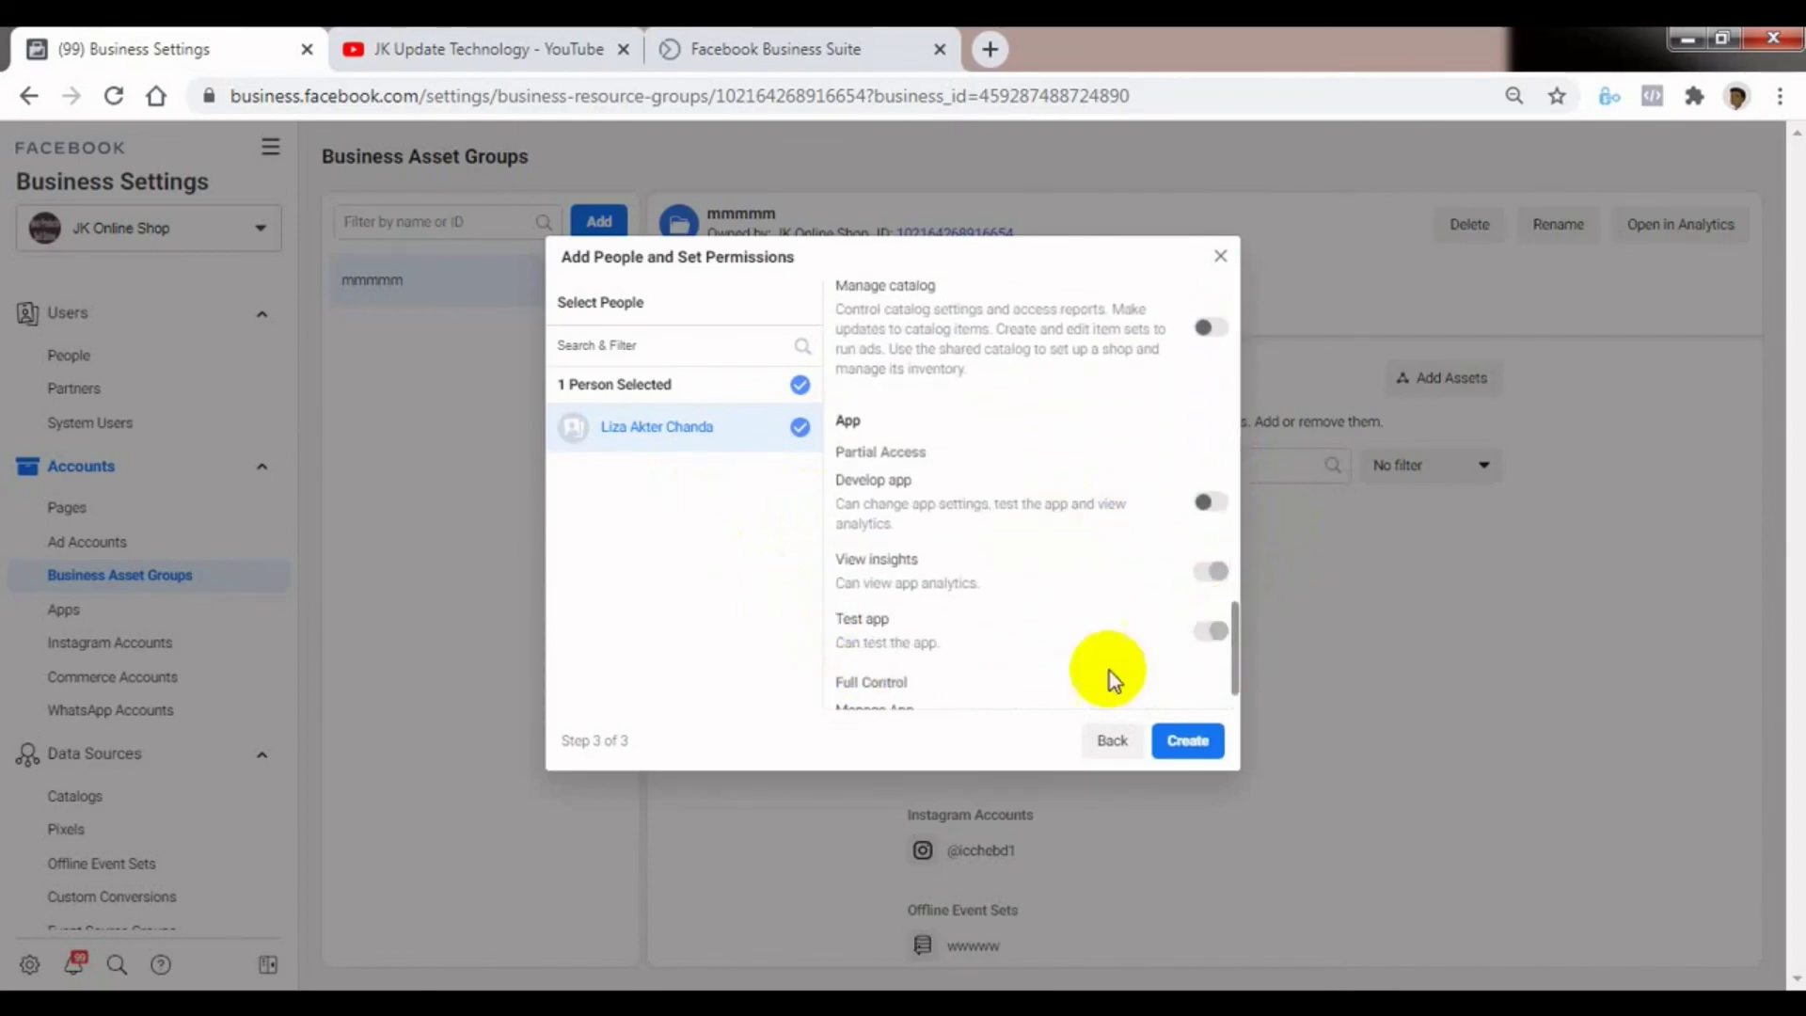
pyautogui.scroll(-1, 1238, 653)
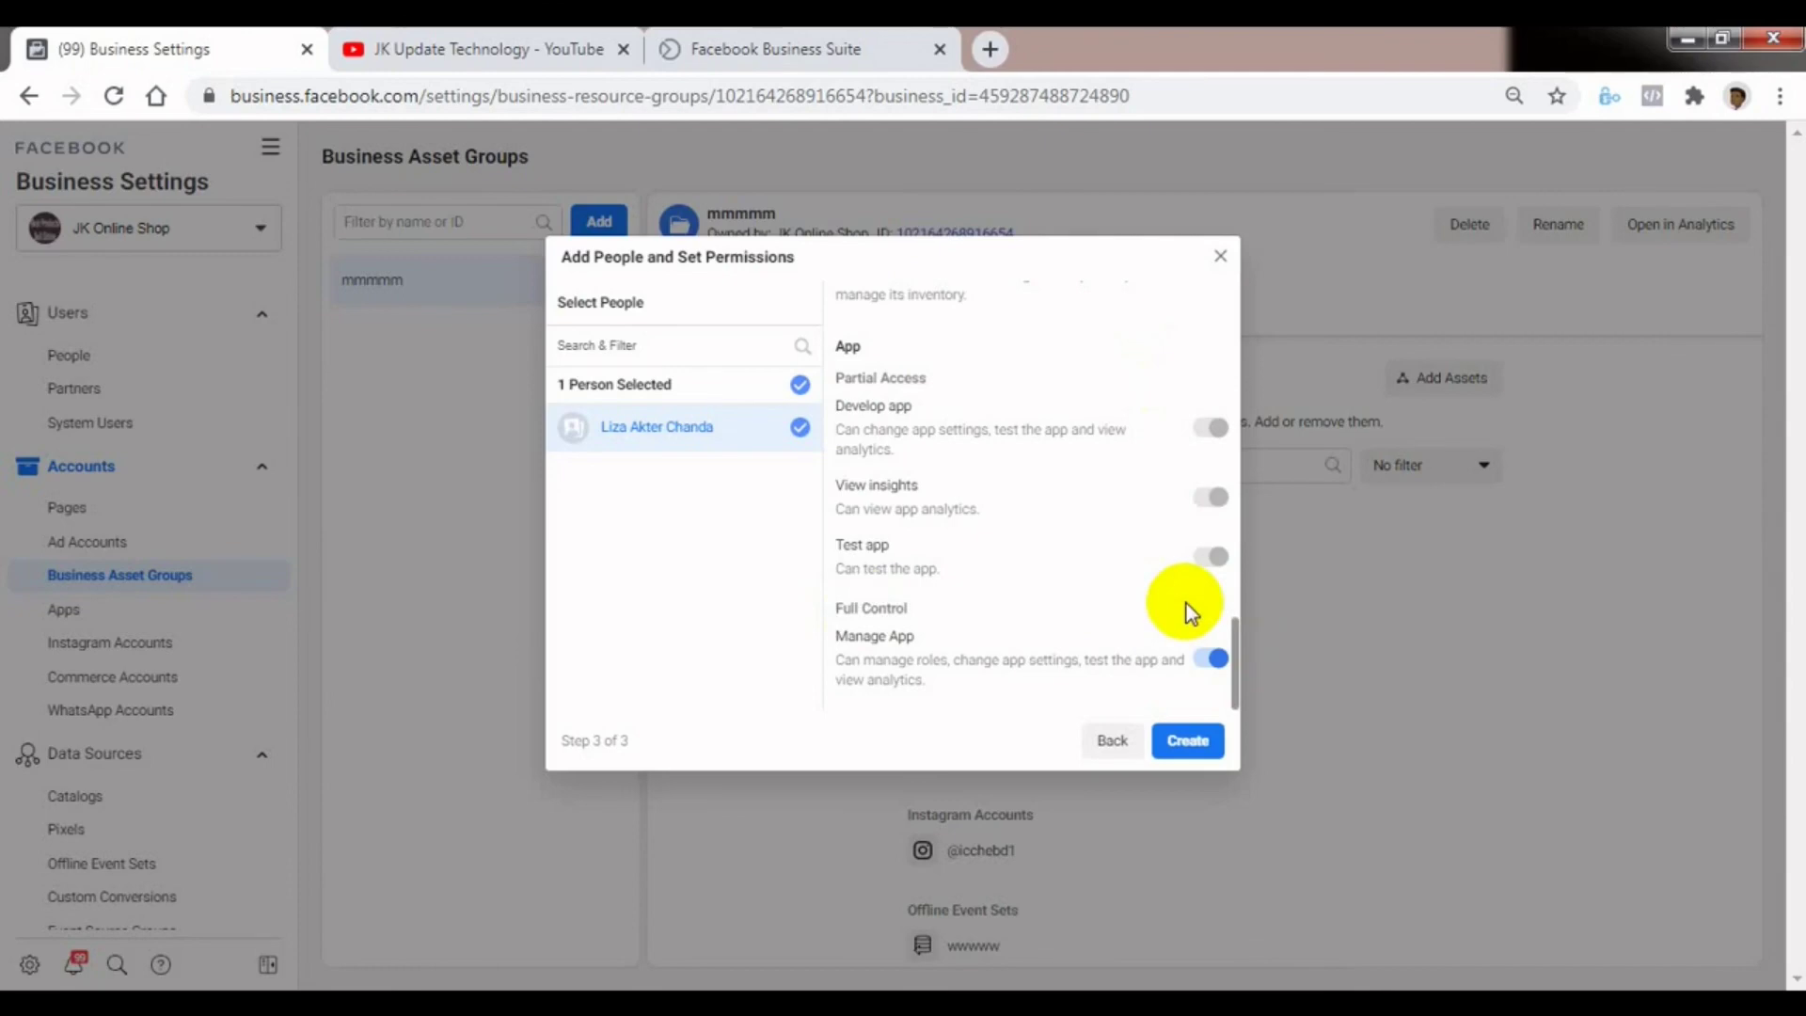
# Create the uuuuuuu business asset group and dismiss its creation summary
pyautogui.click(1187, 740)
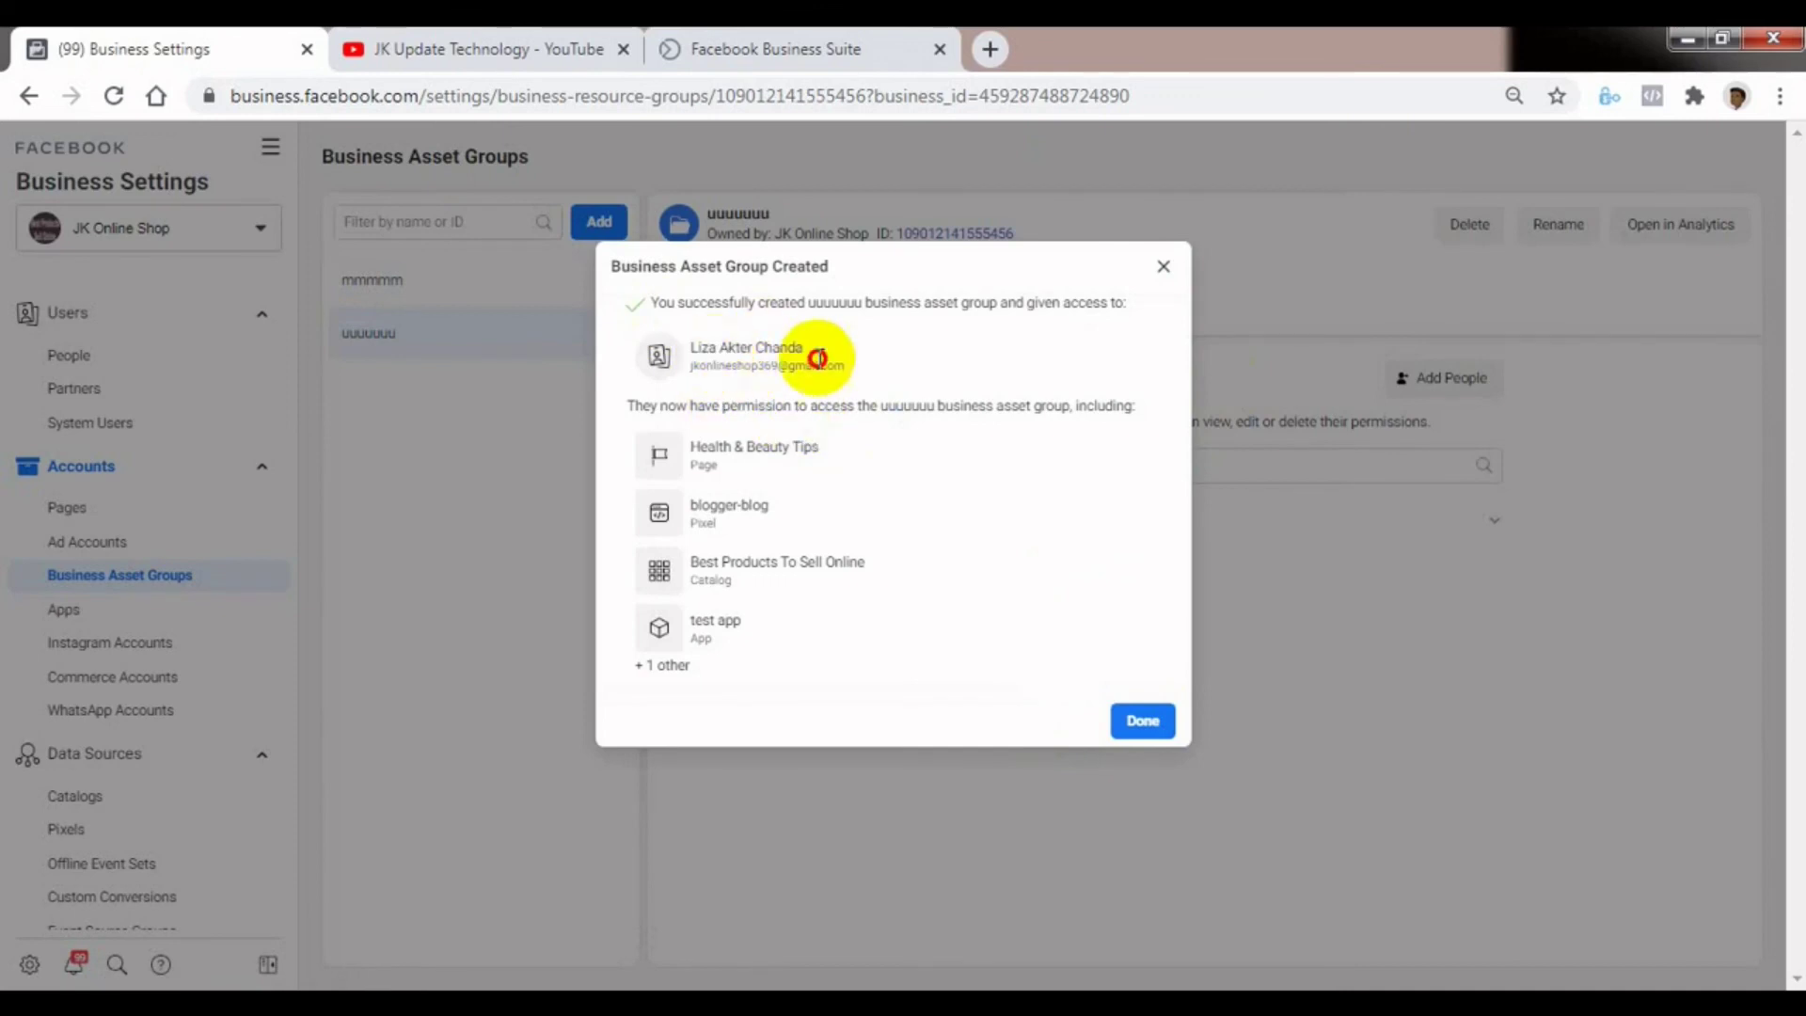
pyautogui.moveTo(826, 353); pyautogui.dragTo(716, 350)
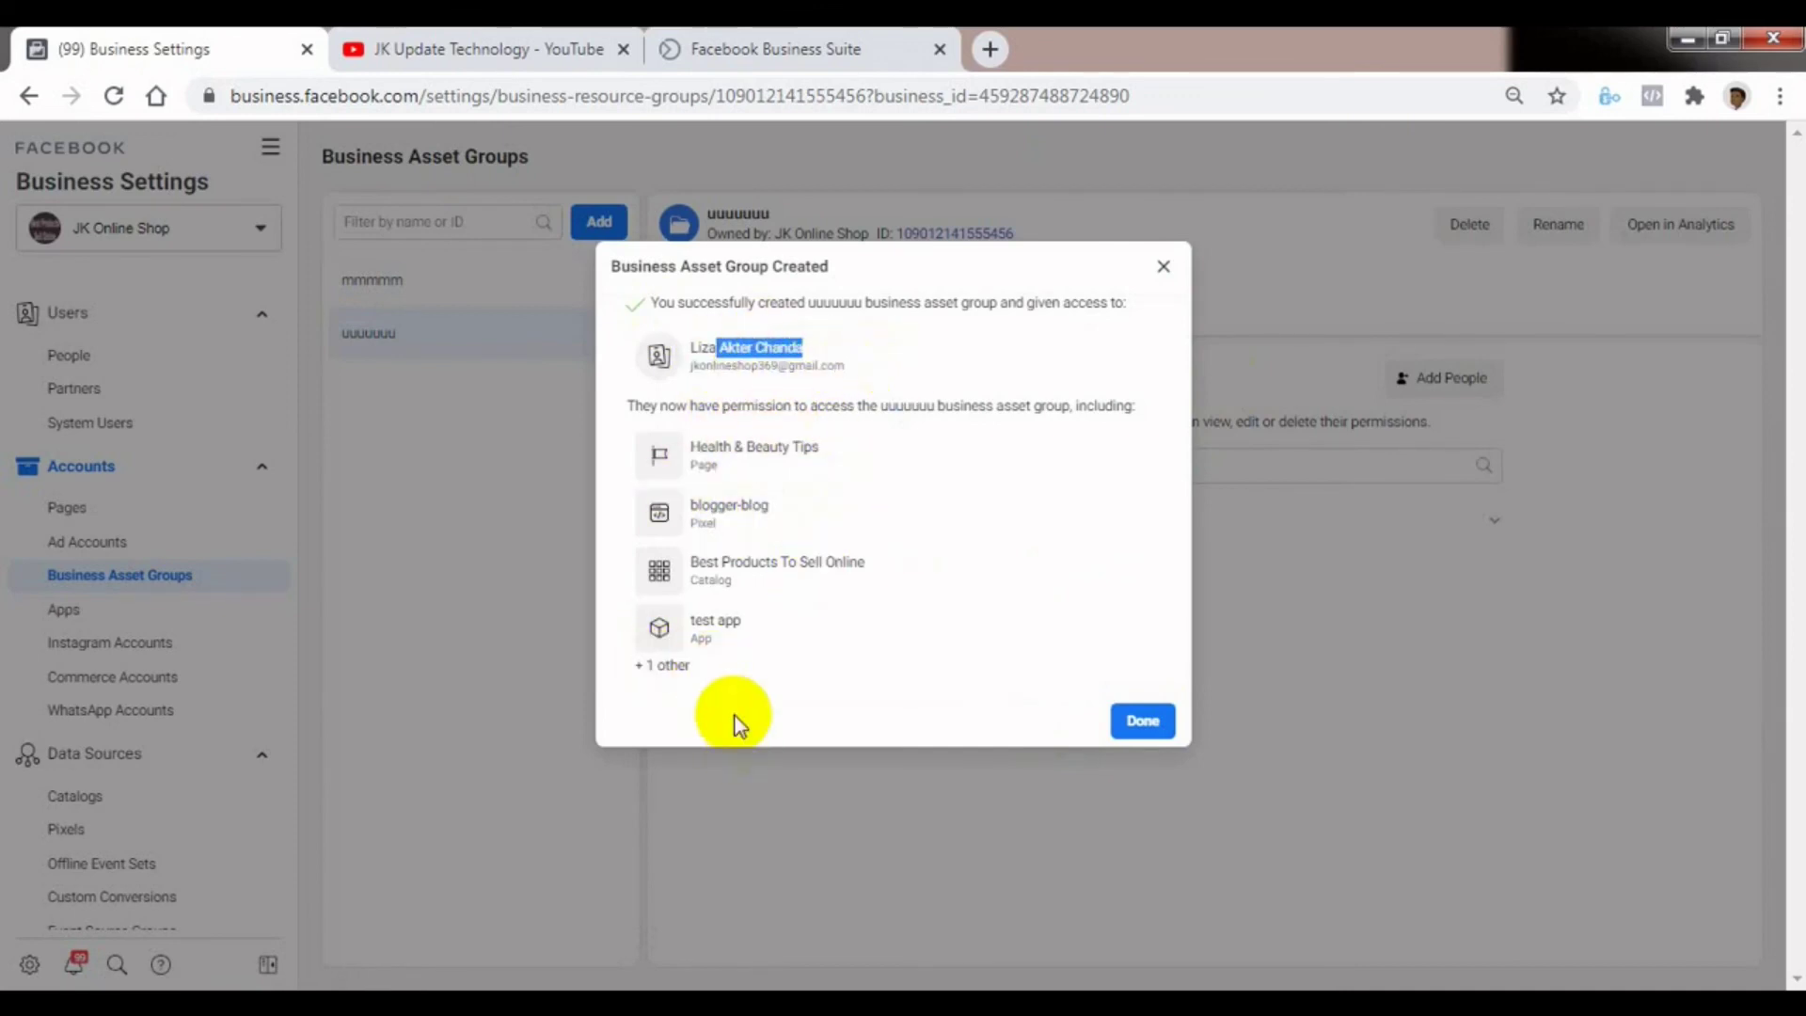
pyautogui.click(1141, 722)
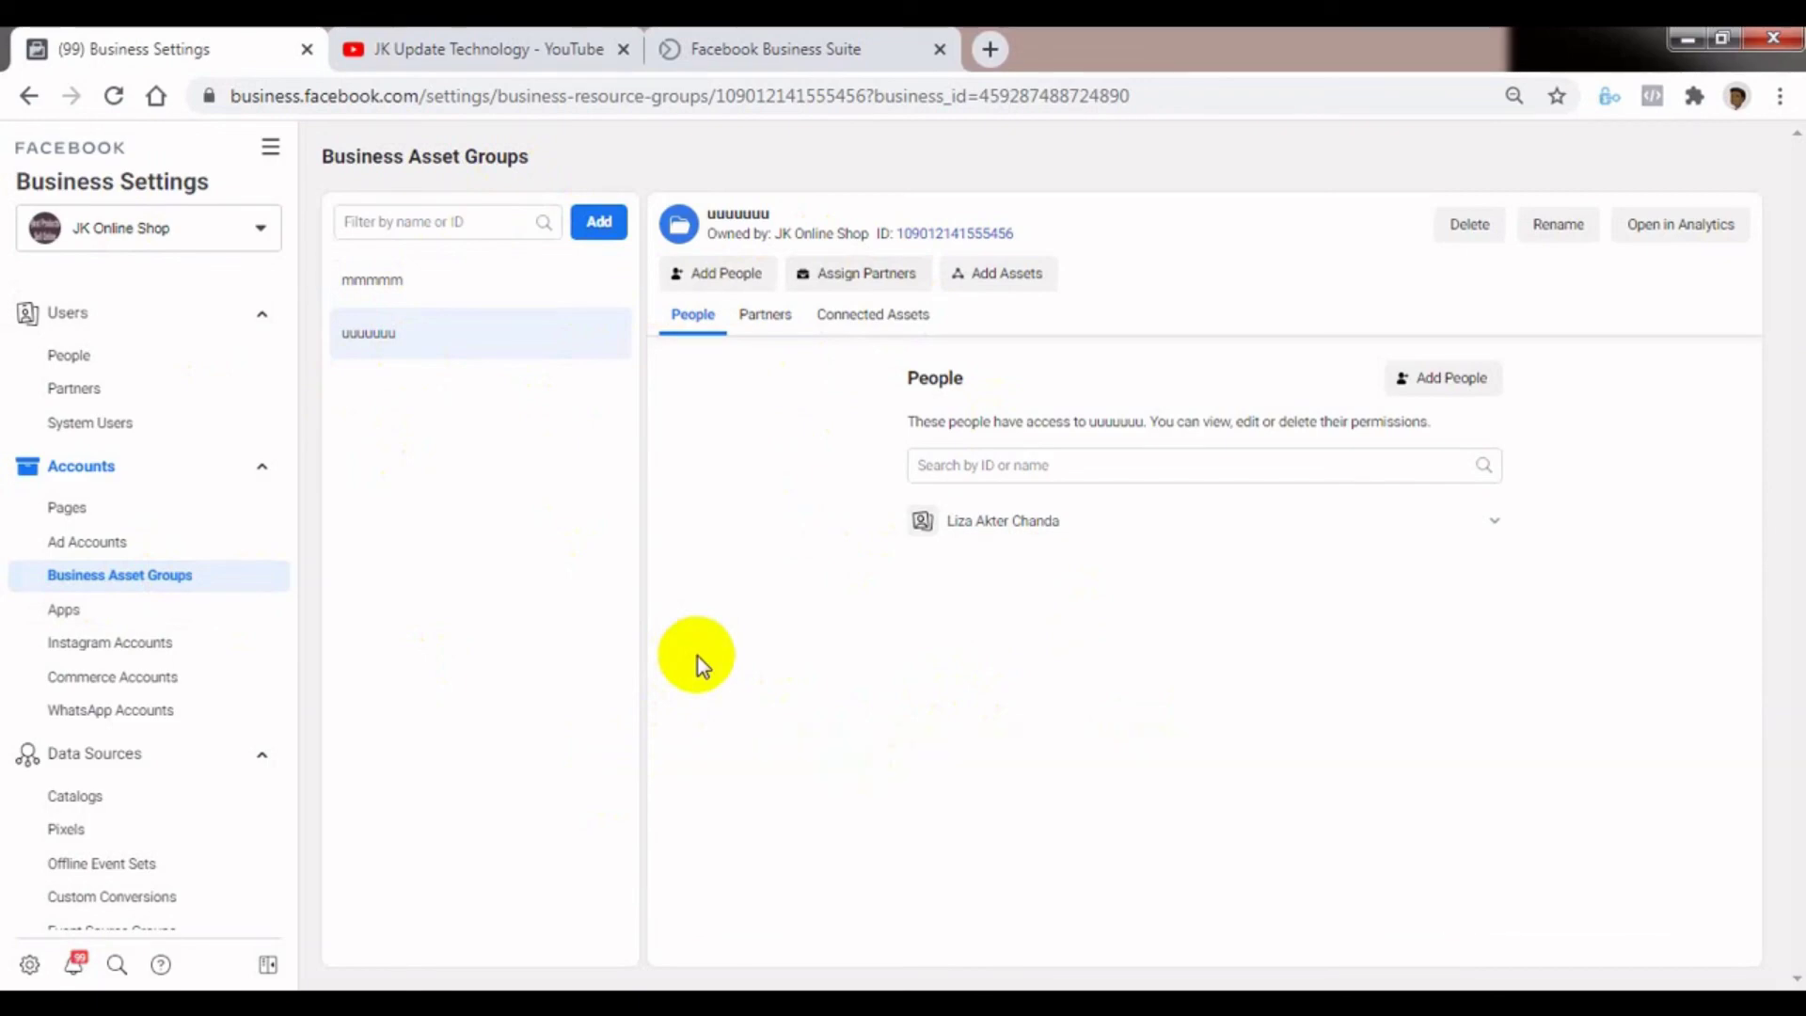
# Start a new business asset group organized as Other, name it uuyyytt, and proceed to asset selection
pyautogui.click(596, 222)
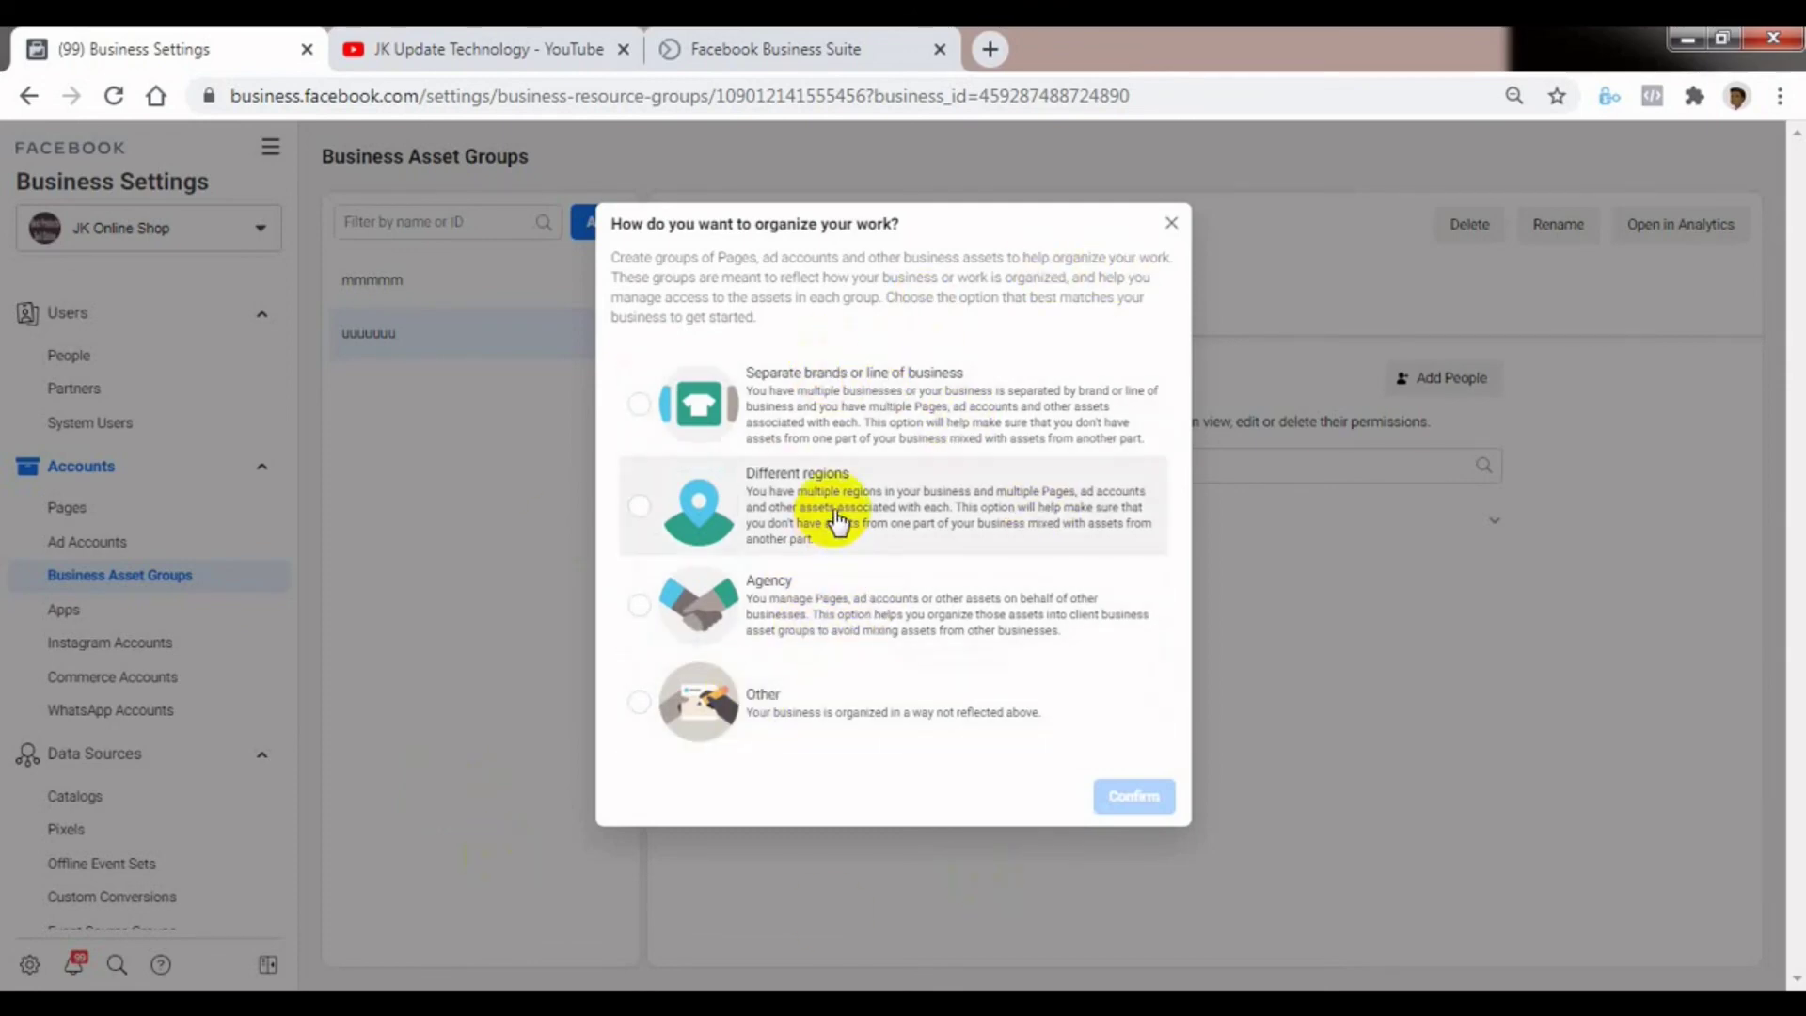
pyautogui.click(782, 722)
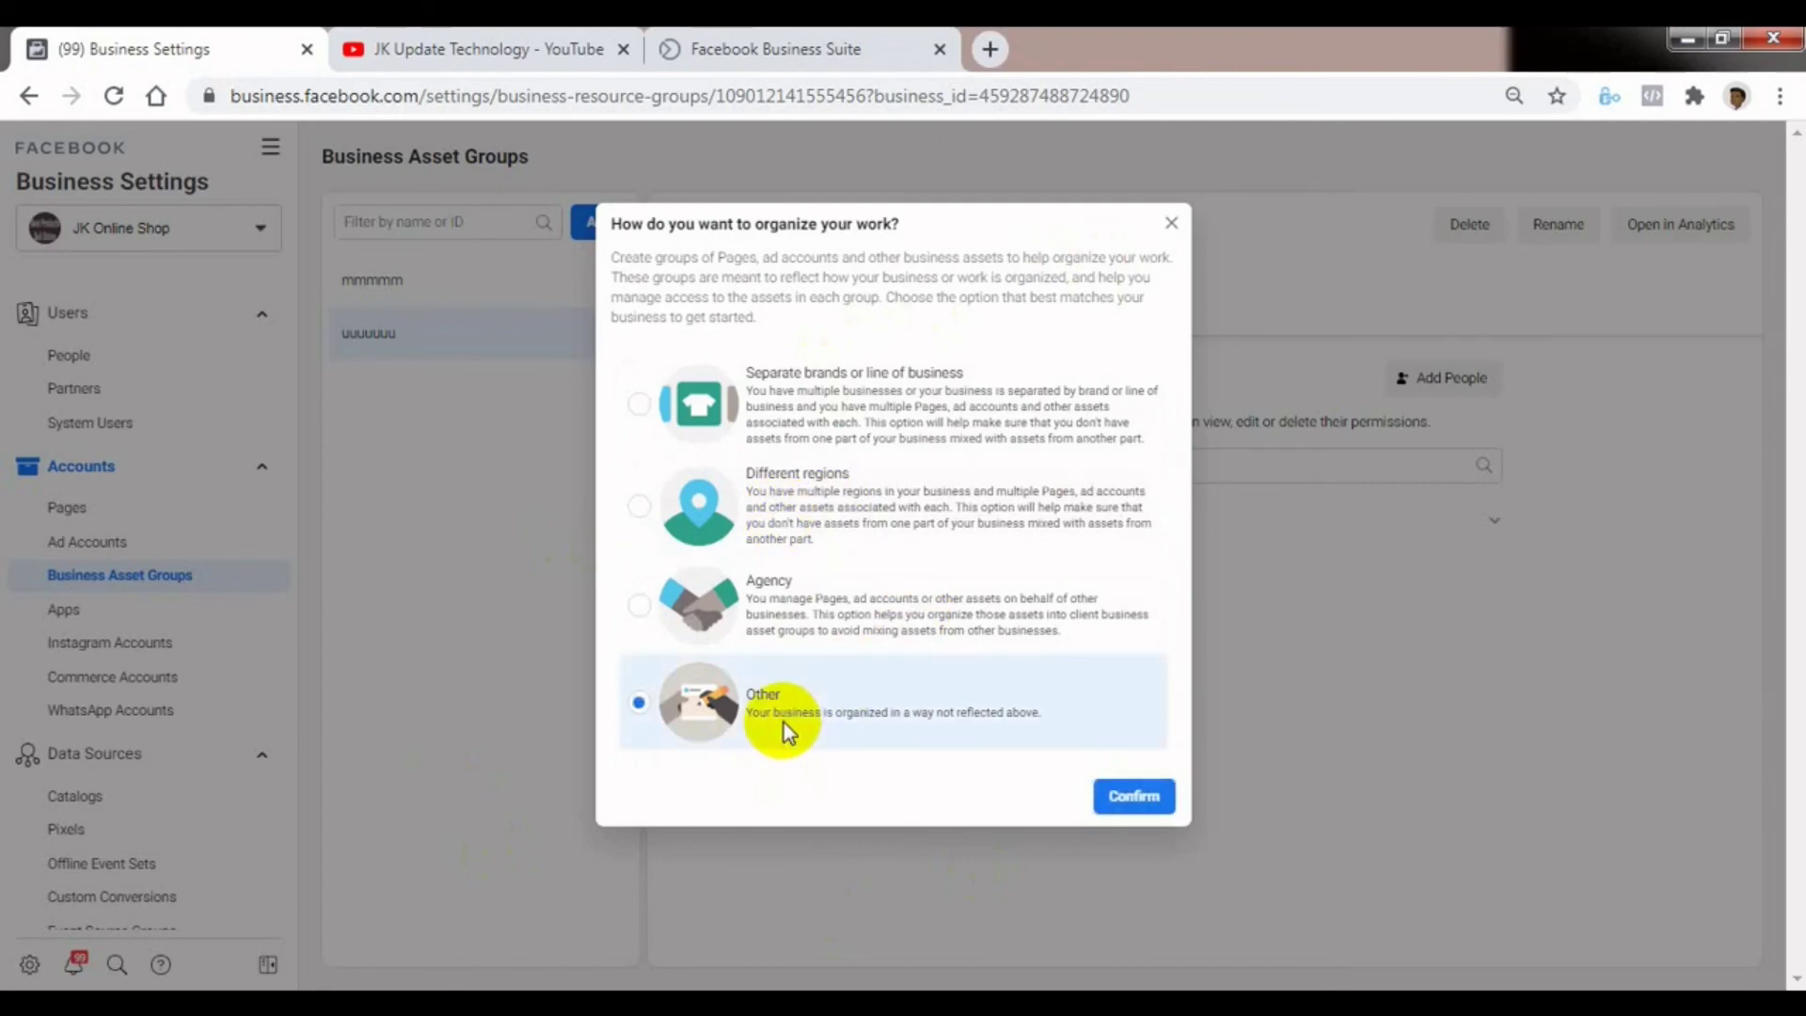
pyautogui.click(1110, 799)
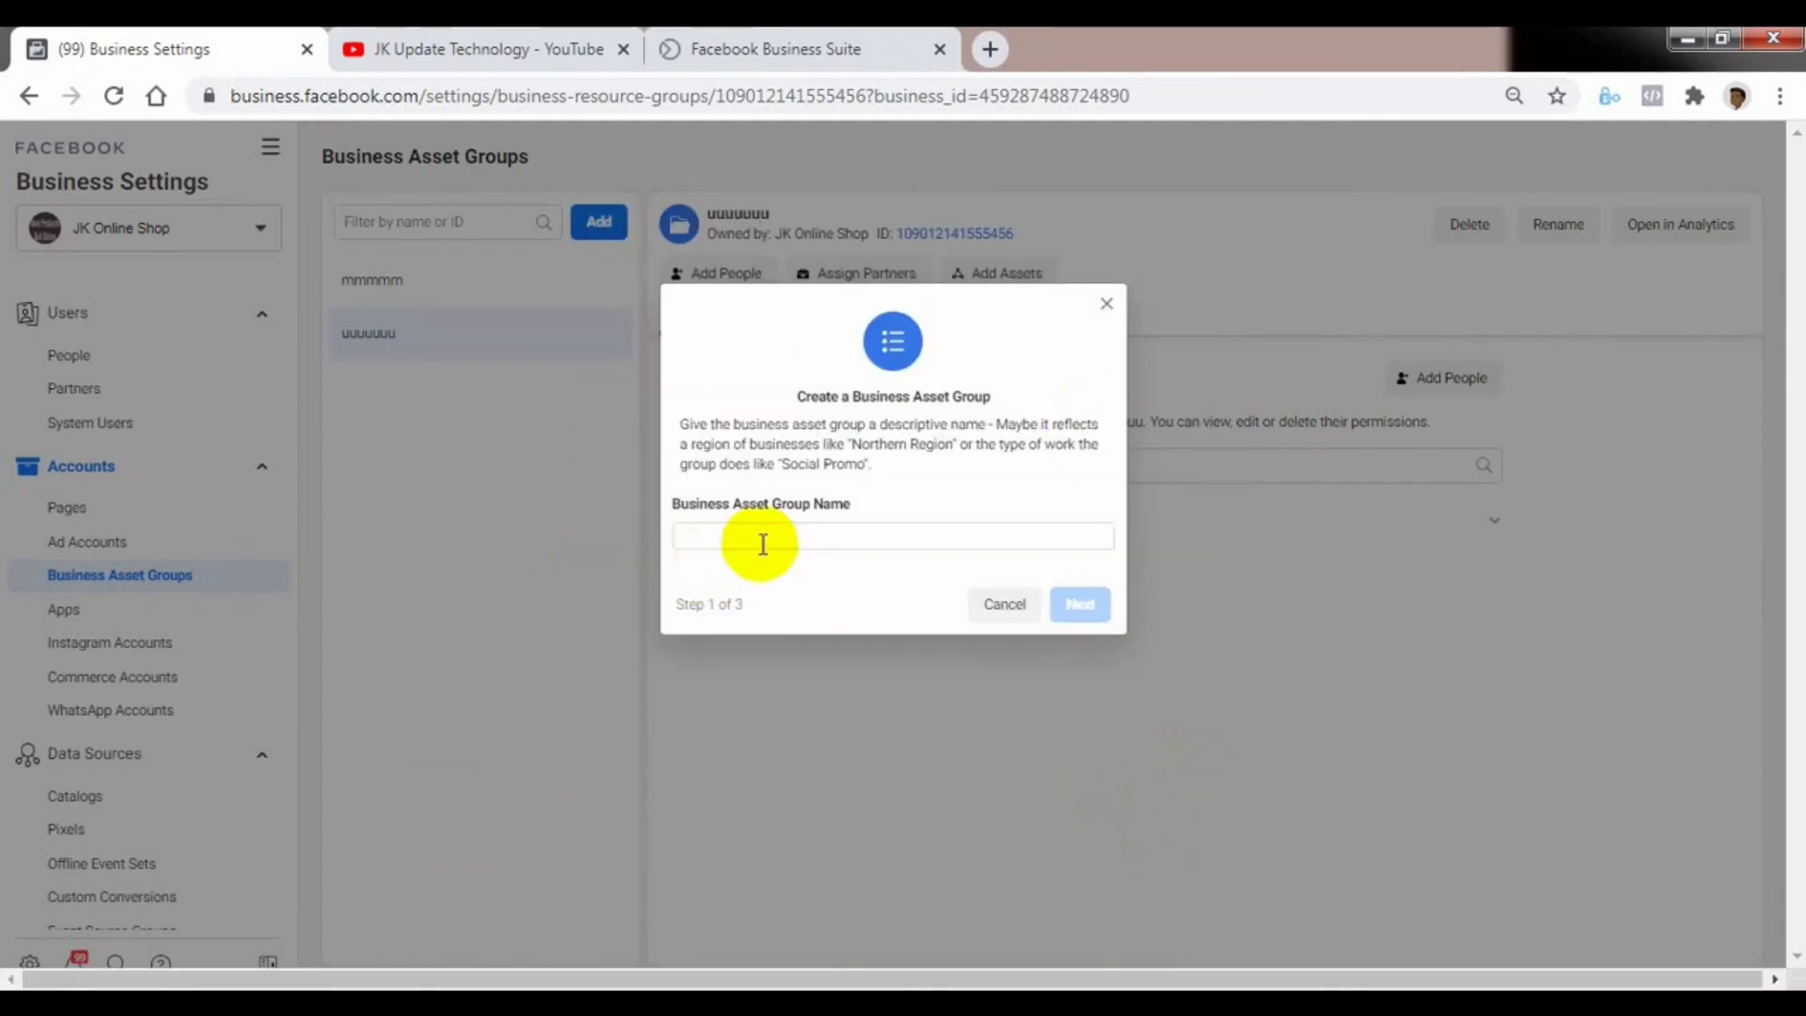
pyautogui.click(764, 543)
pyautogui.write('uuyyy')
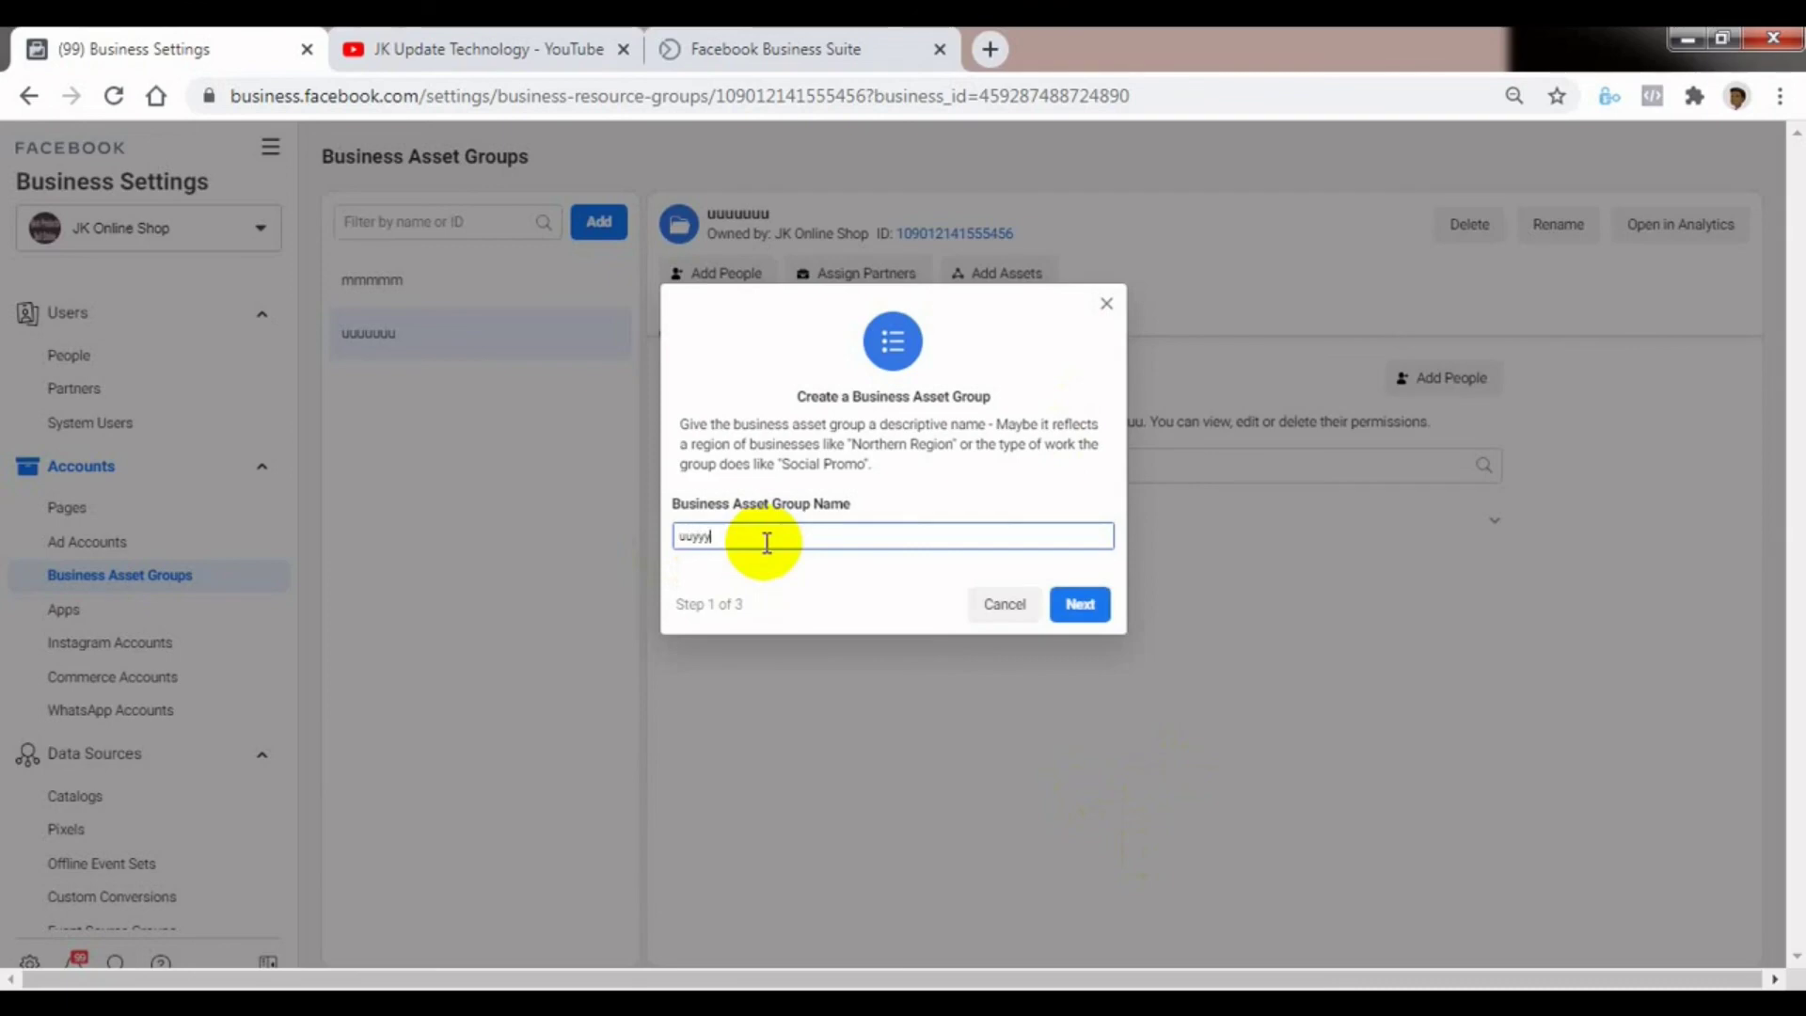
pyautogui.write('tt')
pyautogui.click(1078, 603)
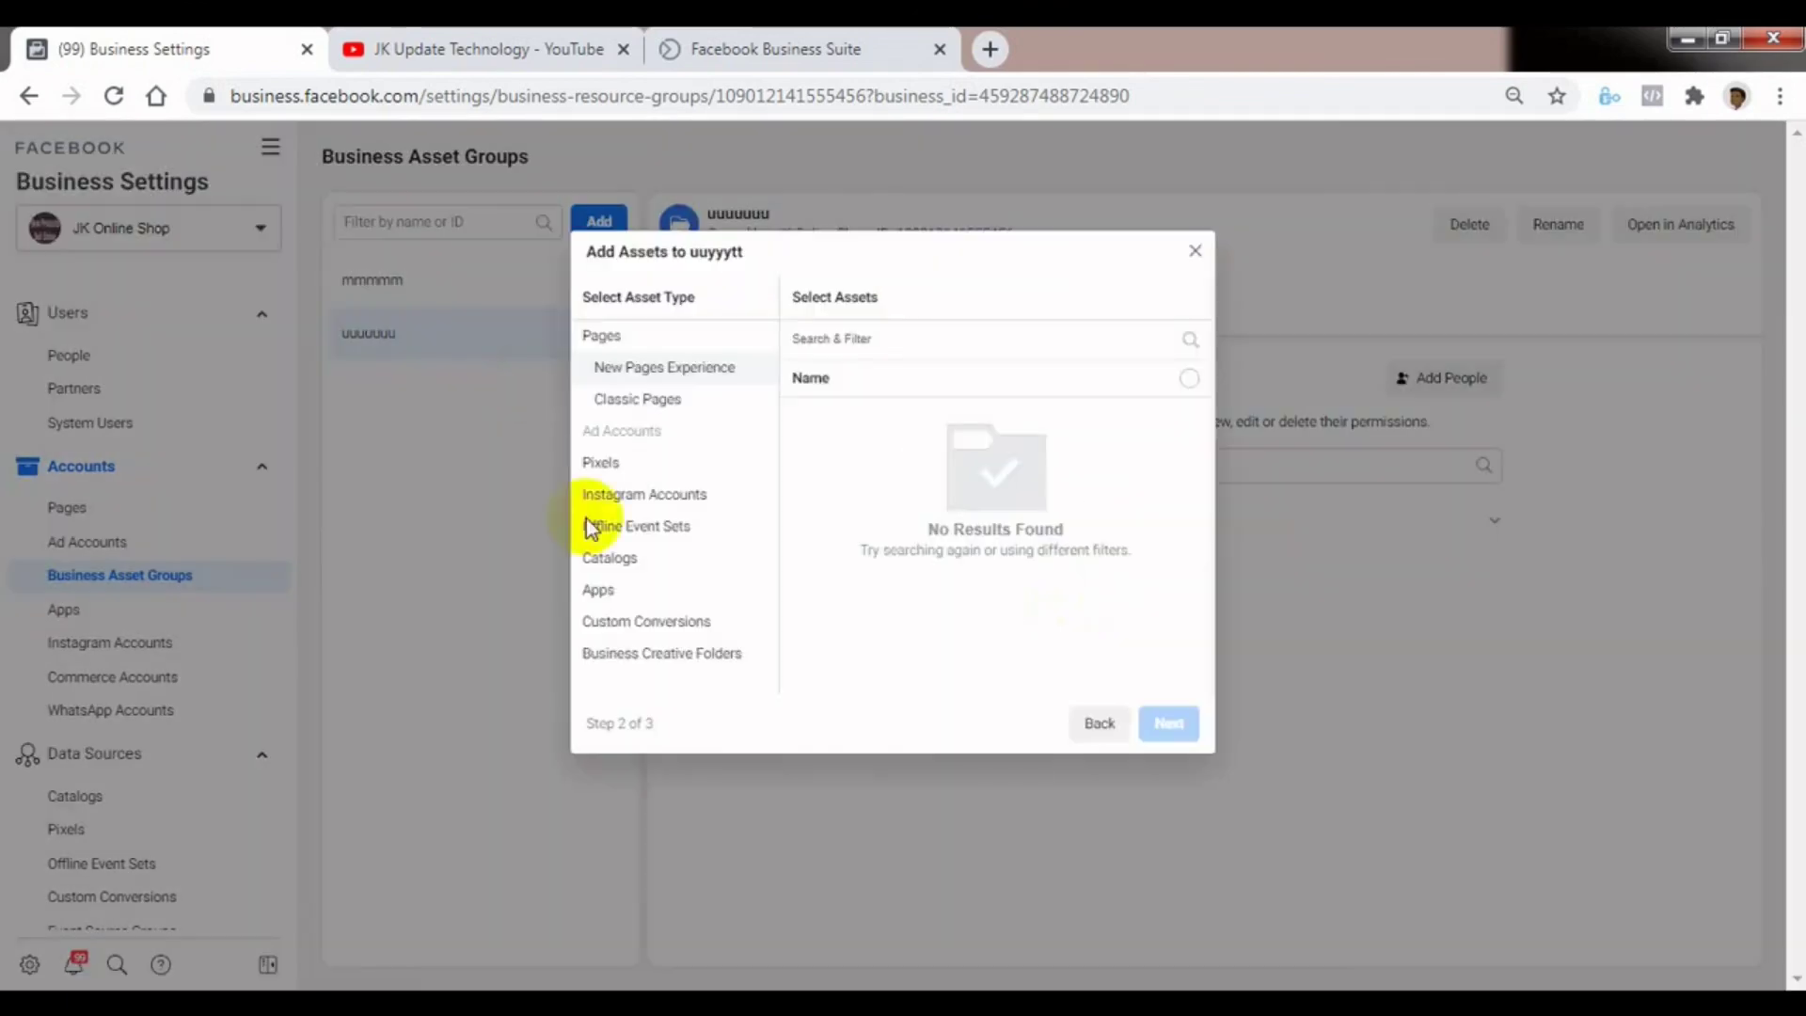
# Add the Best Consumer Electronics Products classic page, the second Beauty & Health All Products catalog, and test app to uuyyytt, and proceed to permissions
pyautogui.click(629, 400)
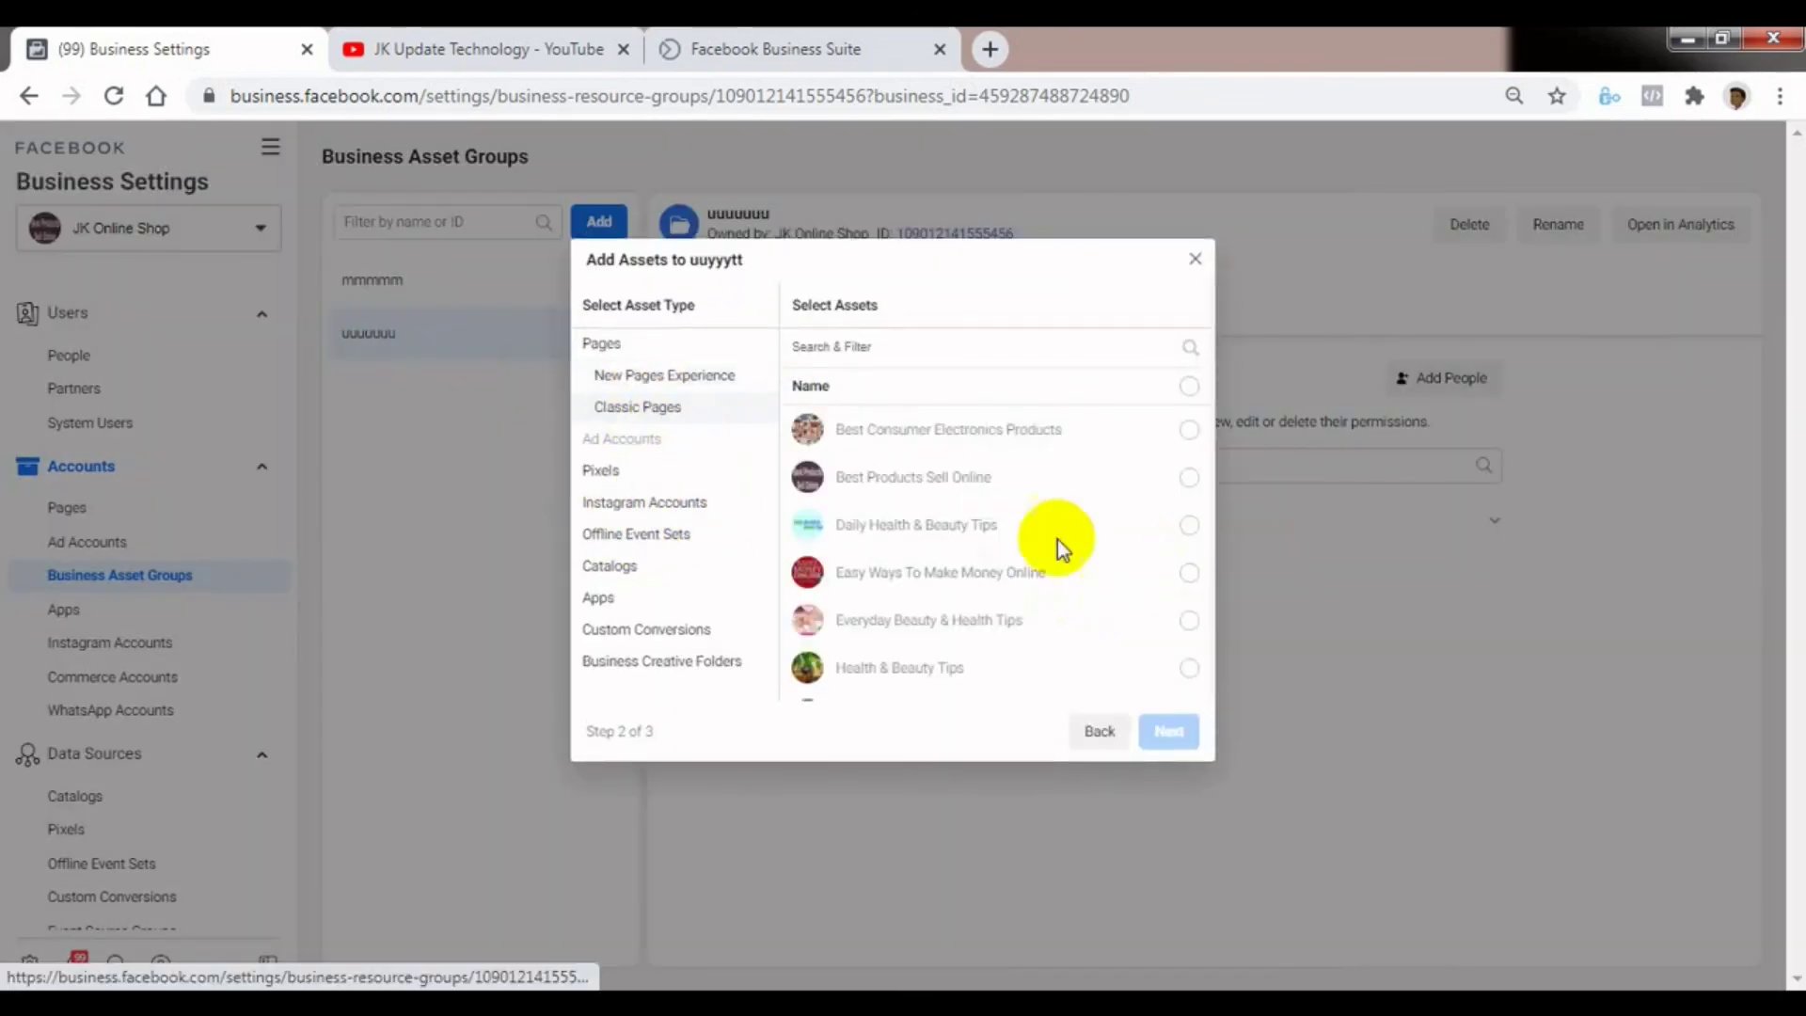
pyautogui.click(1005, 429)
pyautogui.click(608, 566)
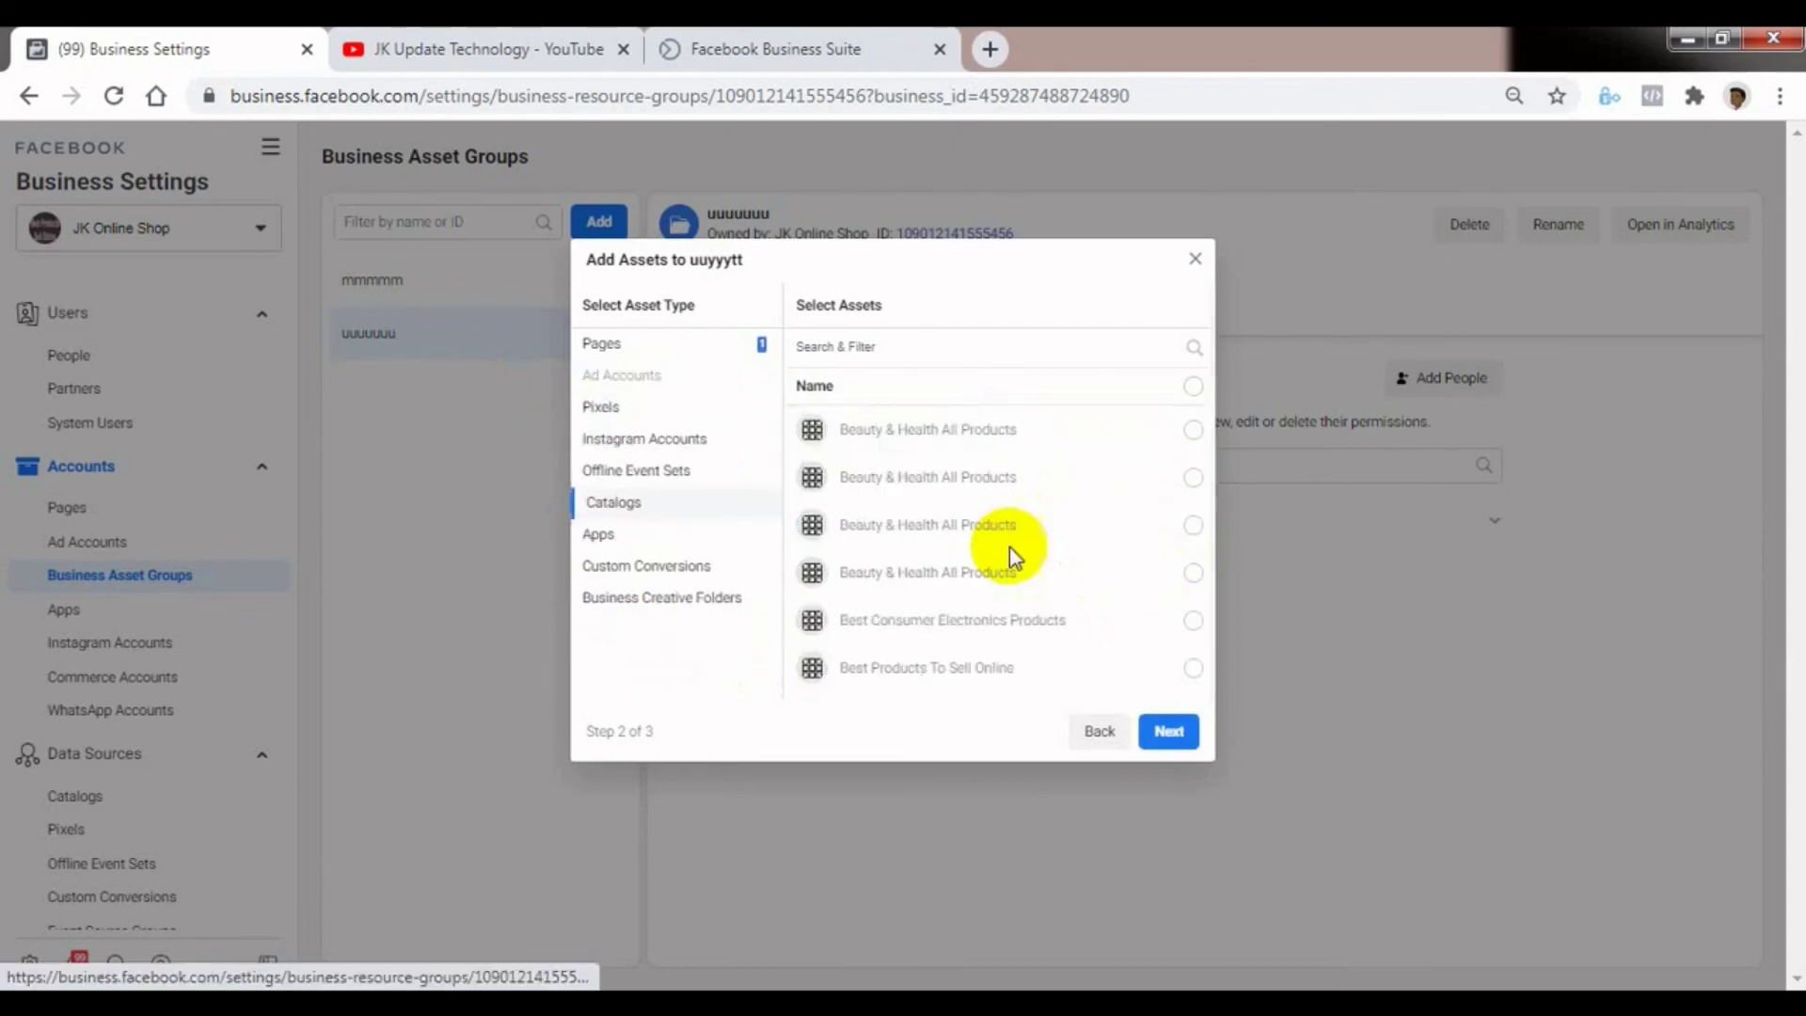
pyautogui.click(1187, 482)
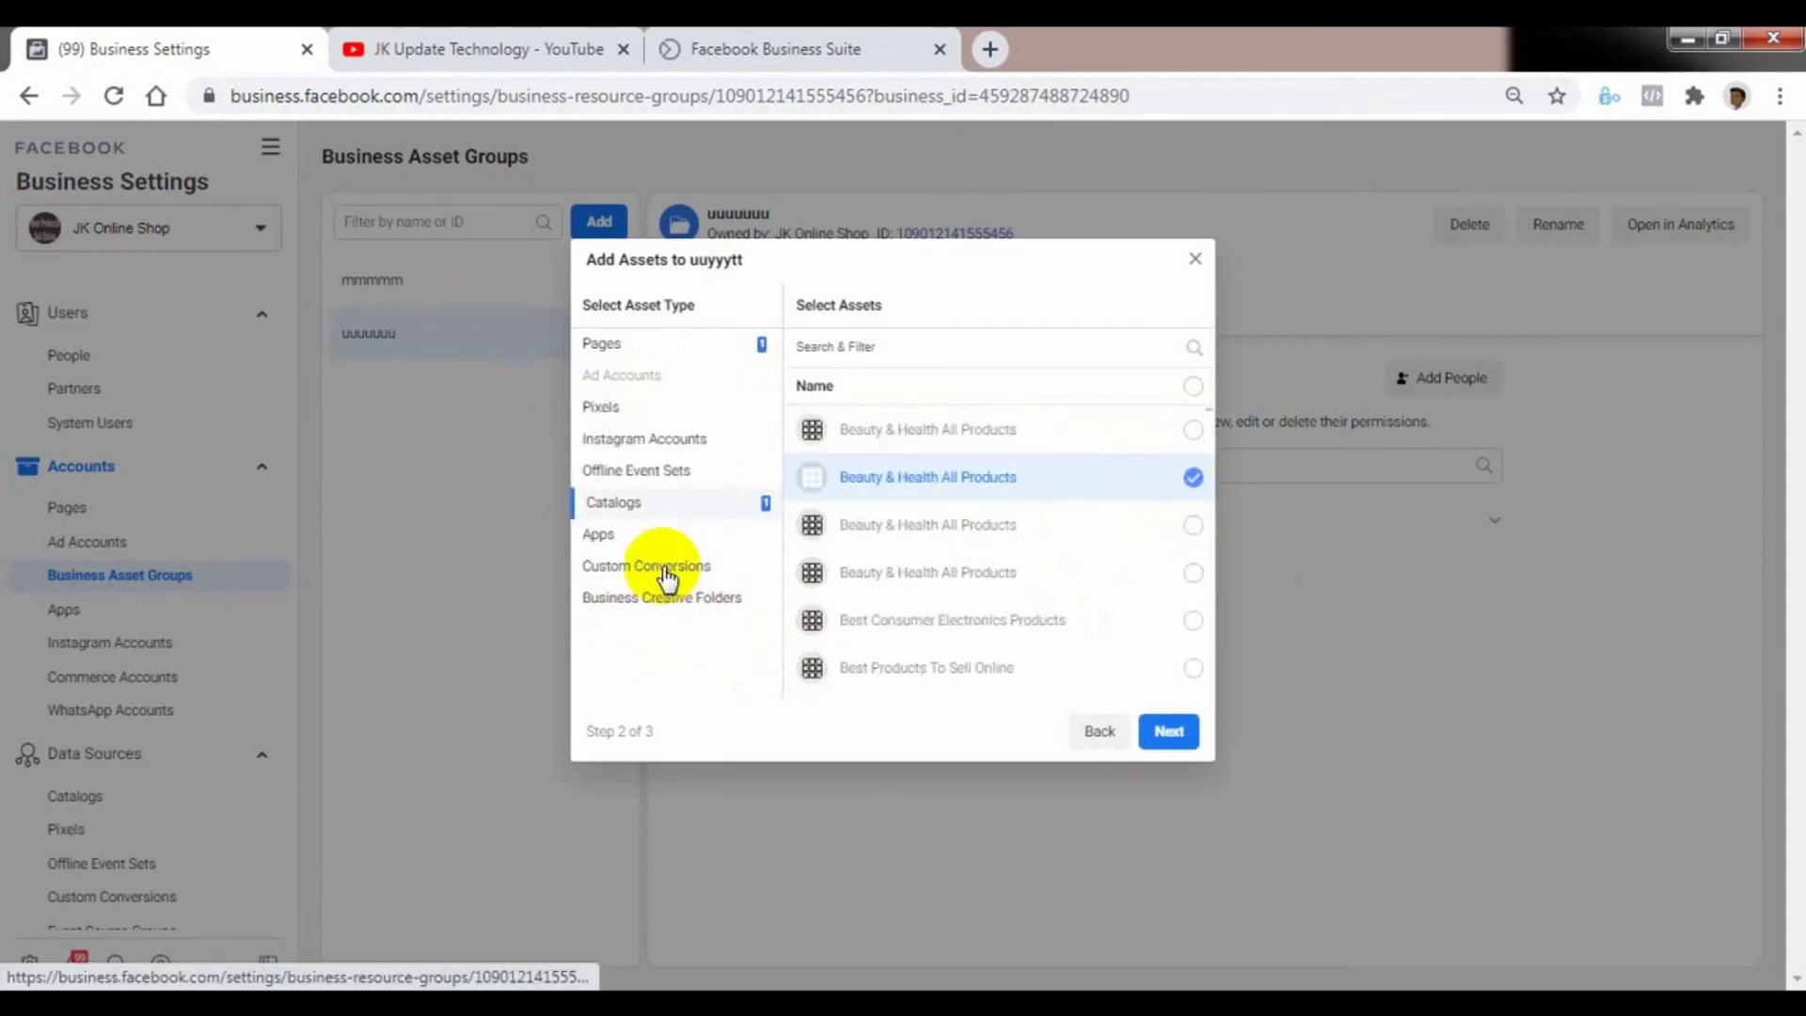
pyautogui.click(601, 538)
pyautogui.click(1192, 477)
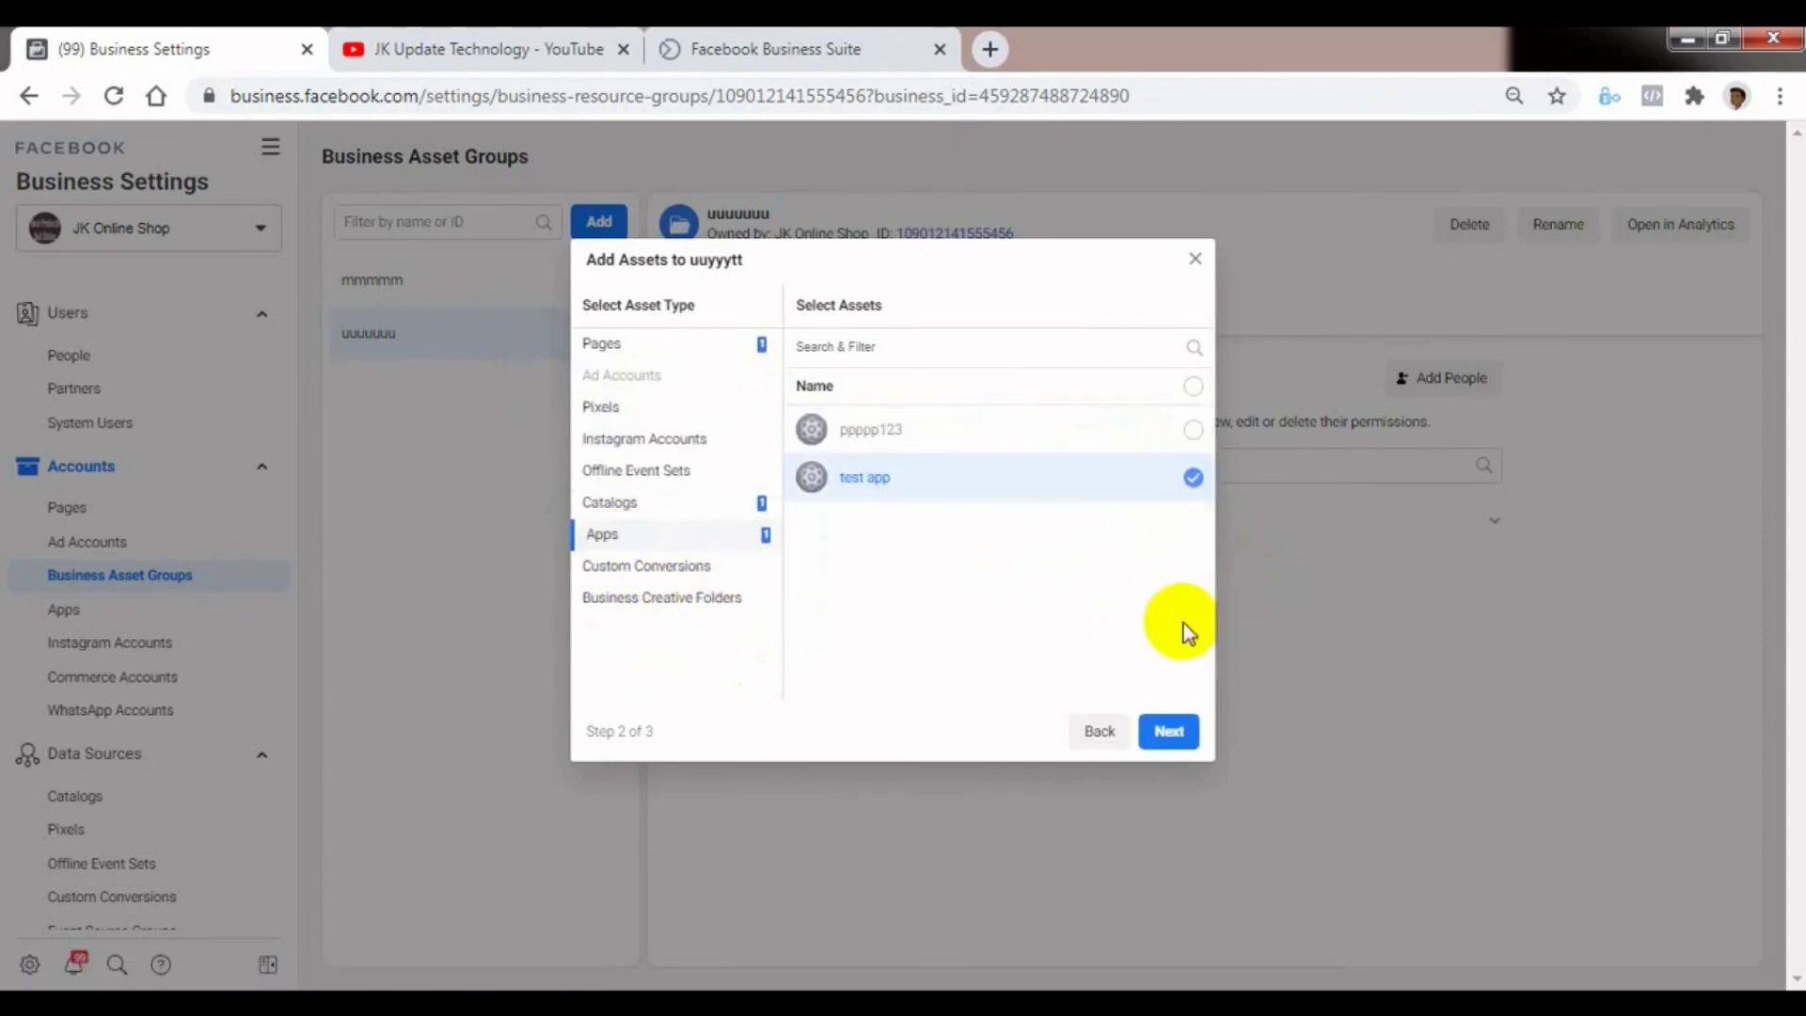
pyautogui.click(1171, 734)
# Assign the listed person to uuyyytt and grant View reporting data plus the page's Community Activity and Send Messages permissions
pyautogui.click(626, 429)
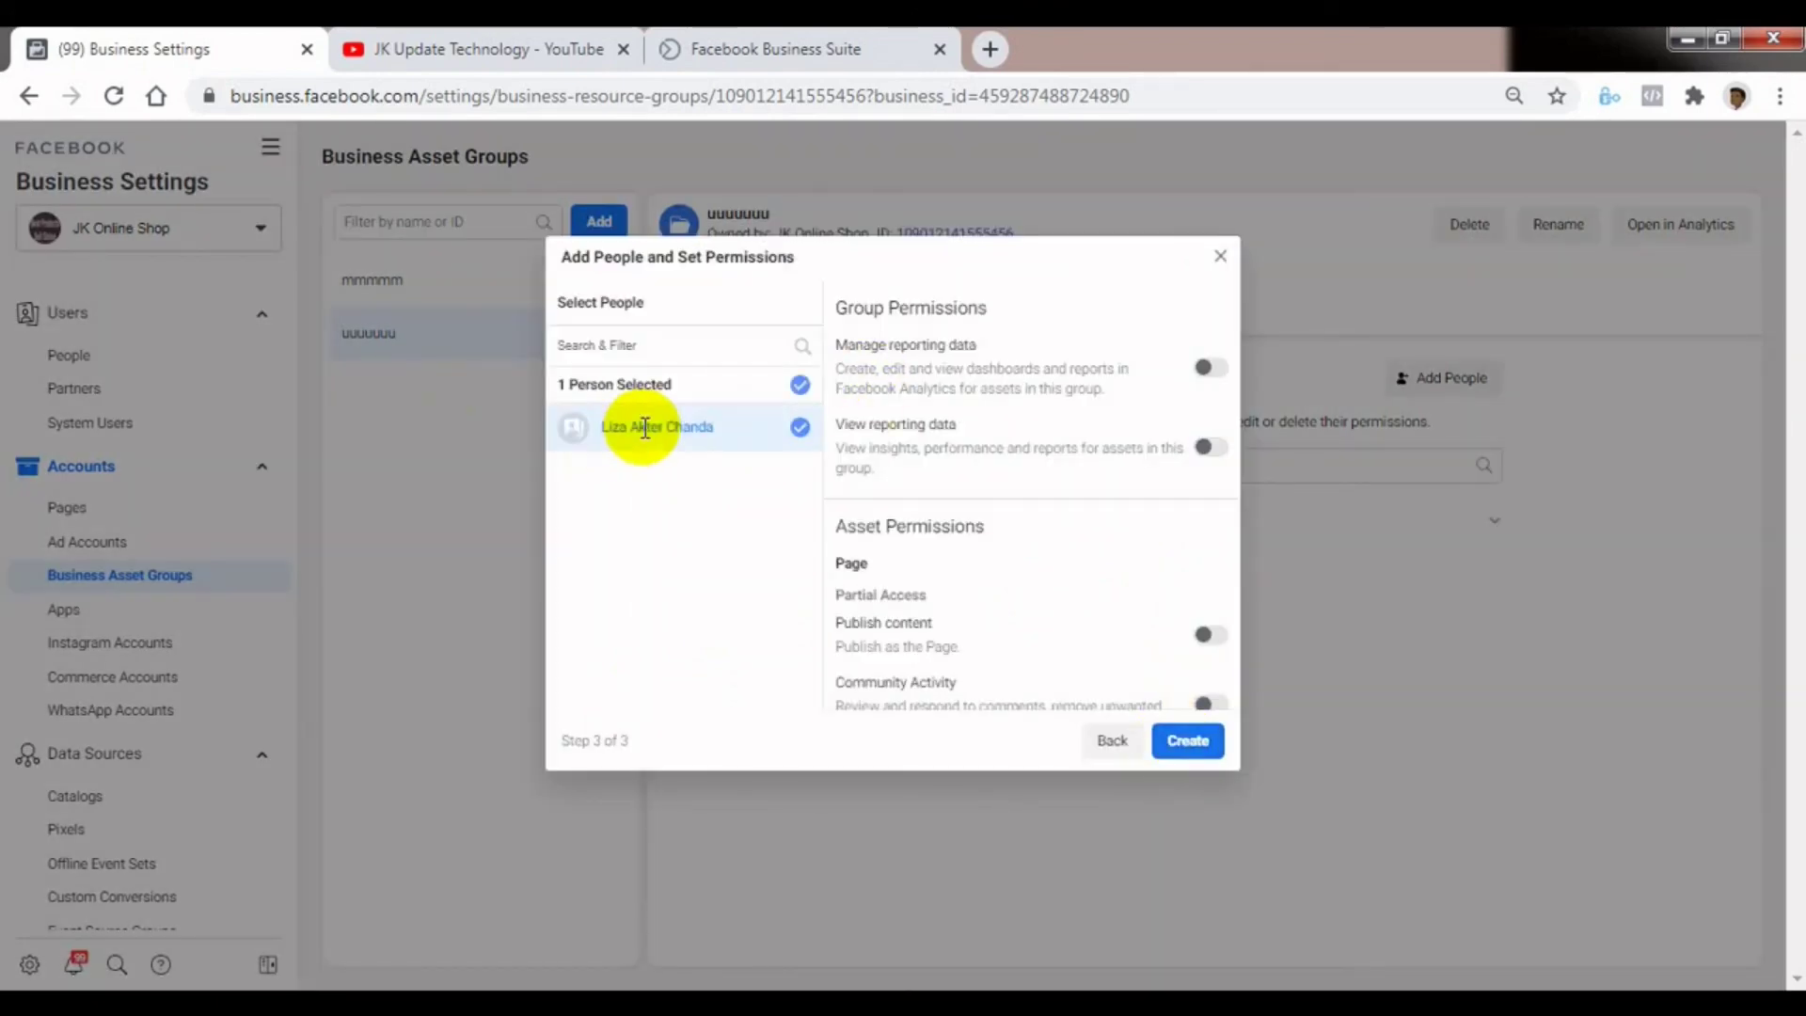
pyautogui.click(1210, 447)
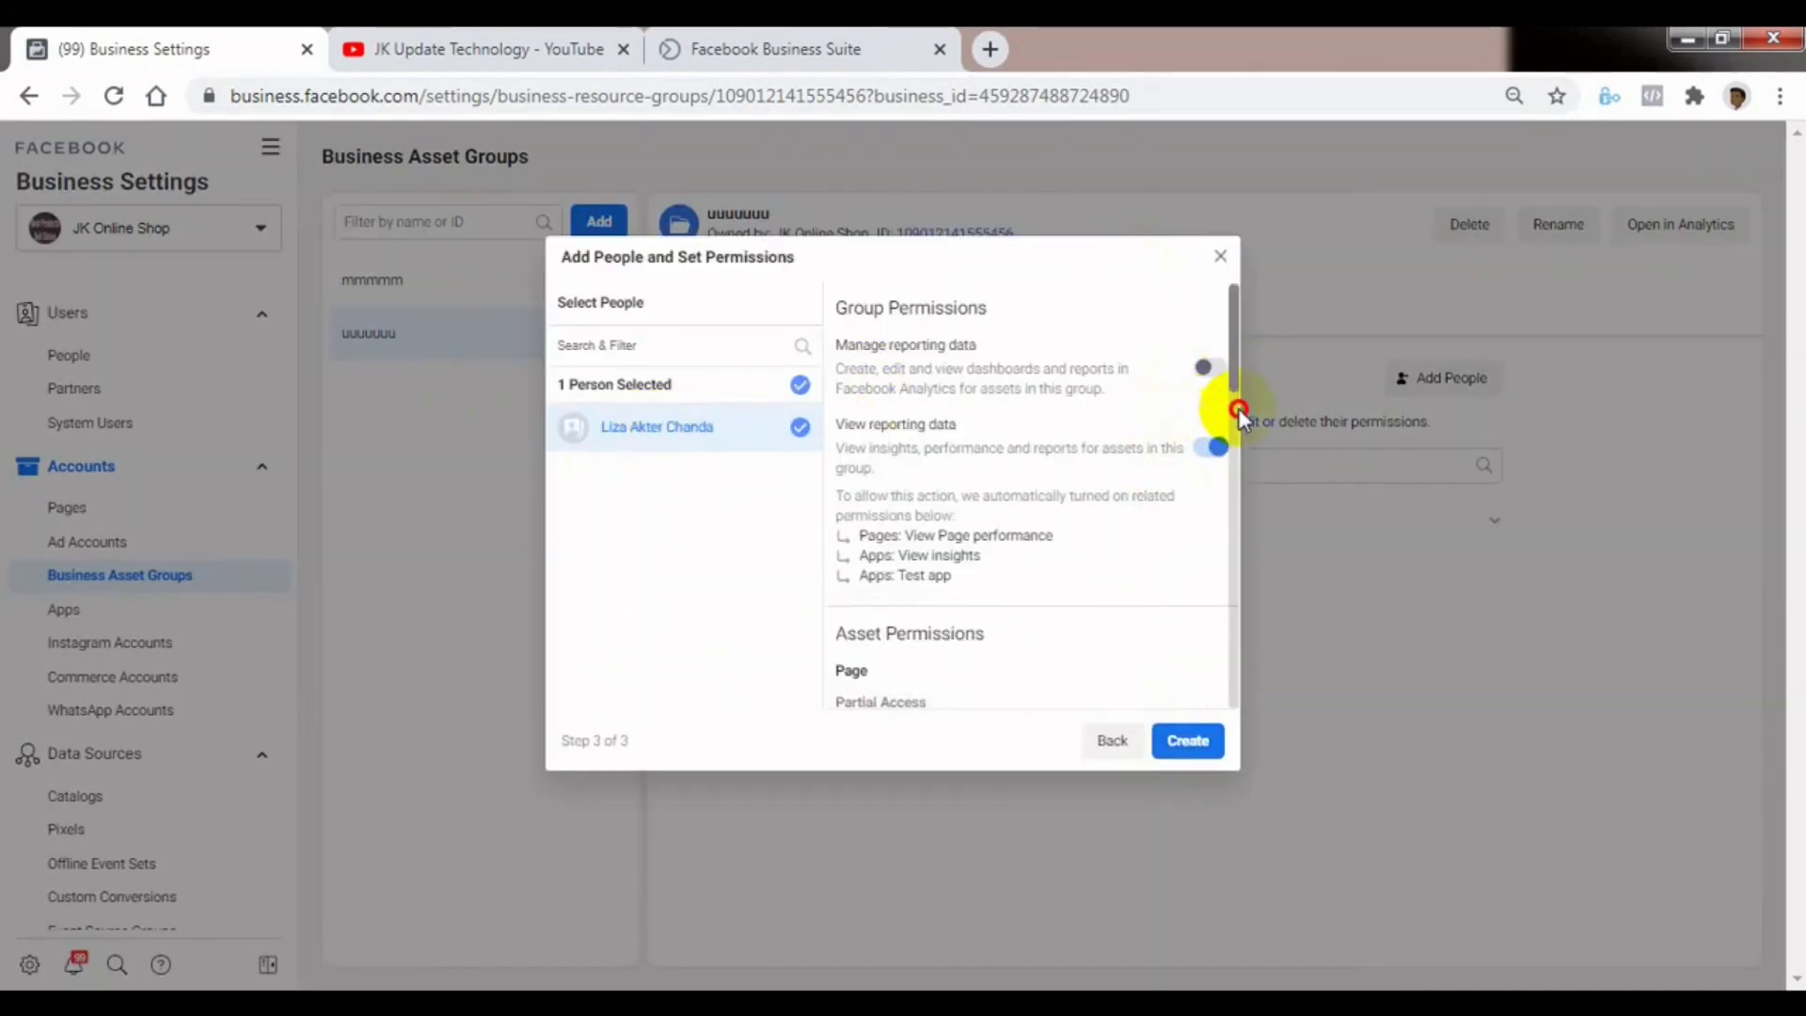
pyautogui.scroll(-3, 1227, 452)
pyautogui.click(1208, 556)
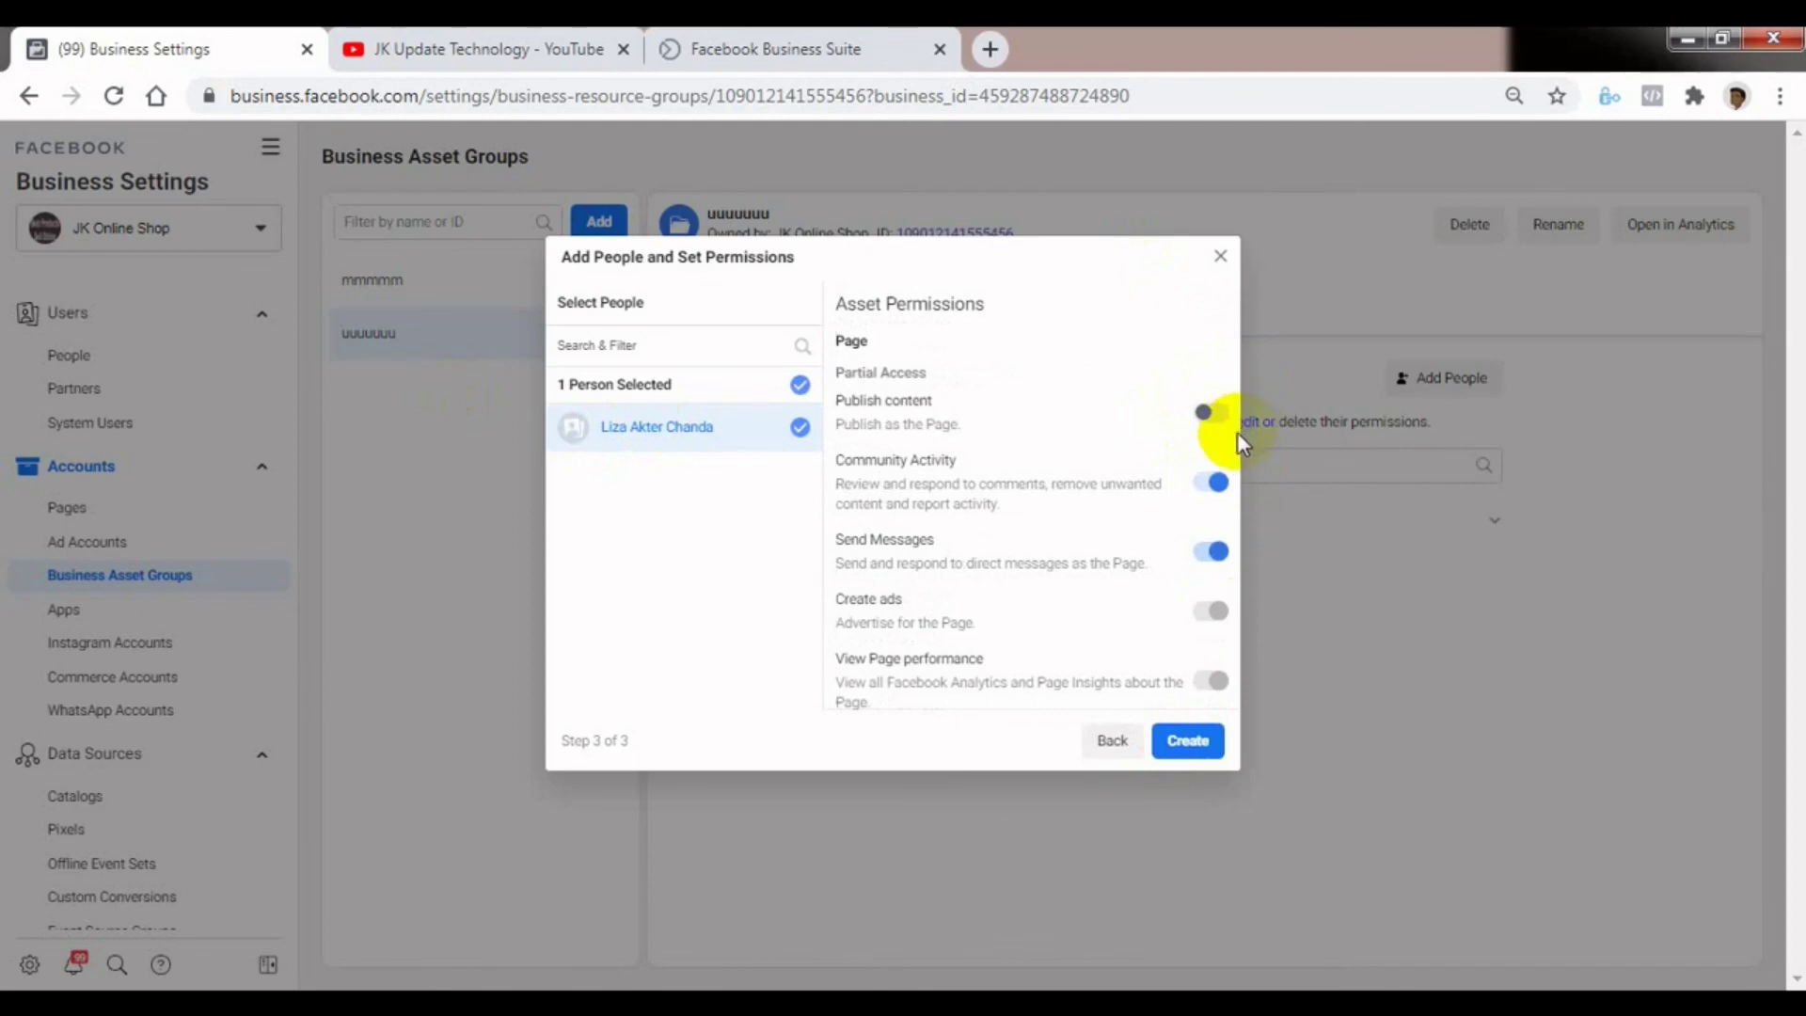
# Grant the person Manage App, create the uuyyytt asset group, and dismiss its creation summary
pyautogui.moveTo(1237, 432); pyautogui.dragTo(1201, 717)
pyautogui.click(1210, 478)
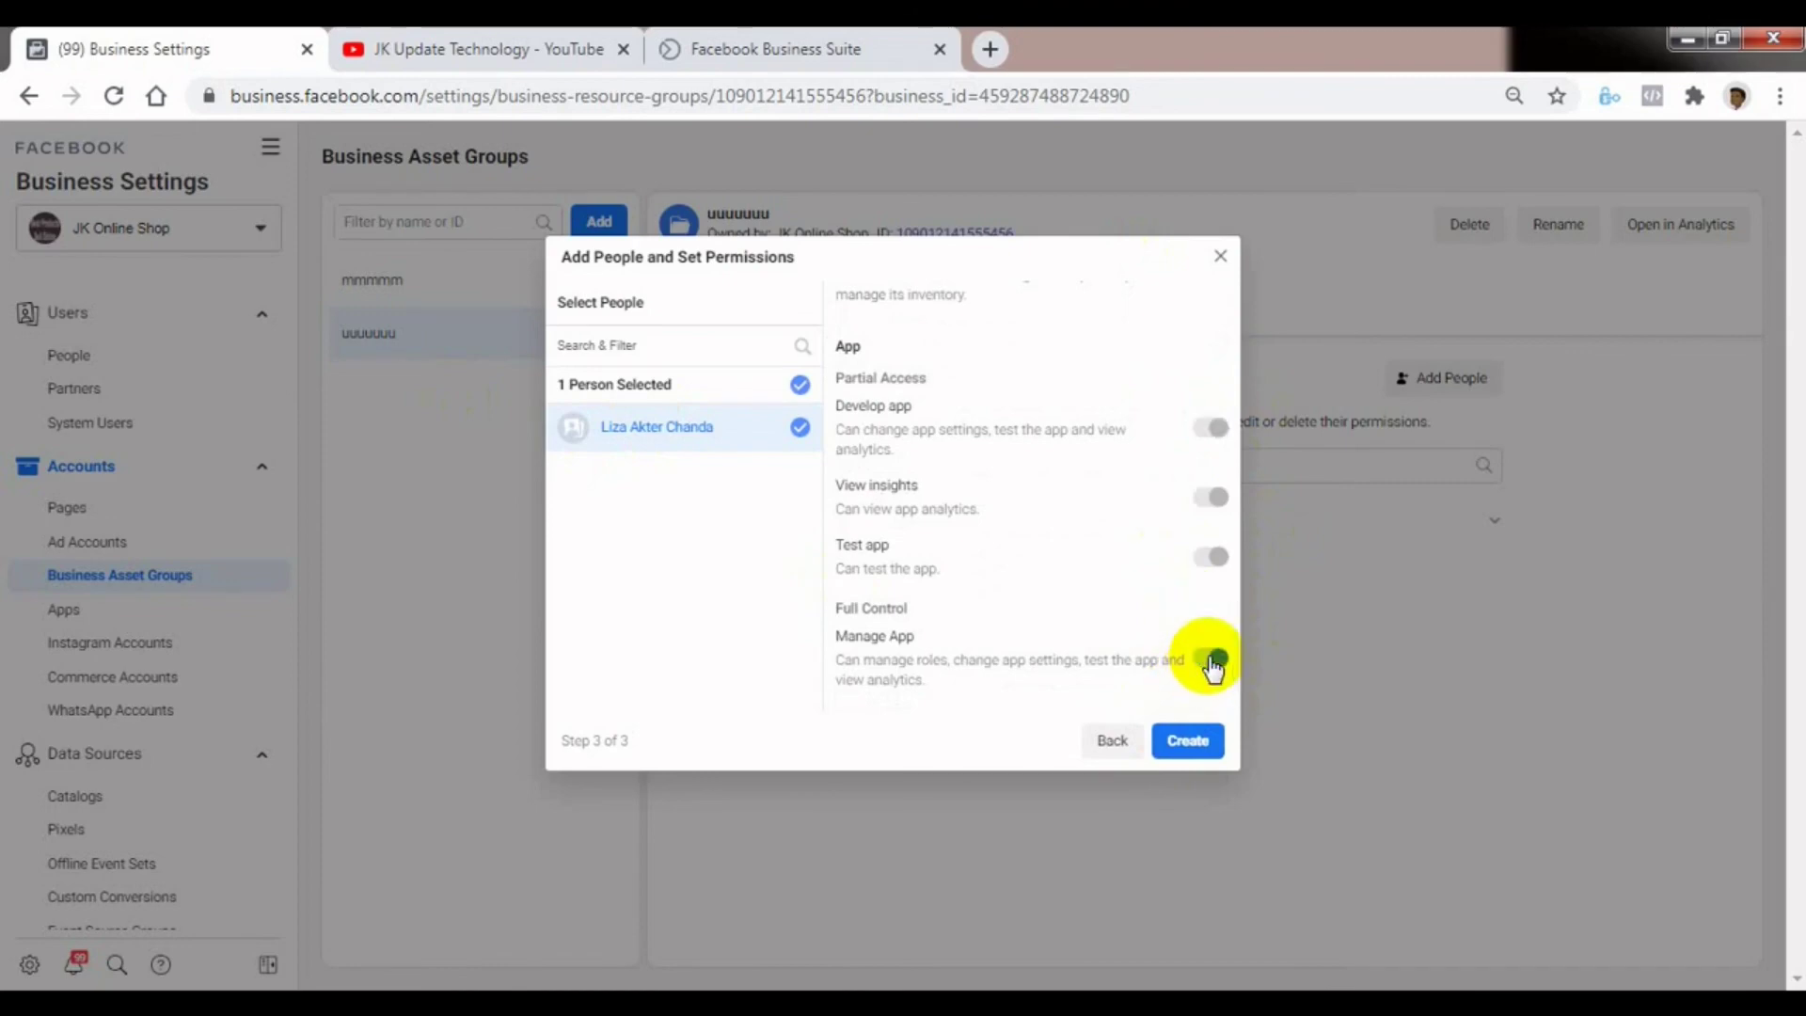
pyautogui.click(1180, 751)
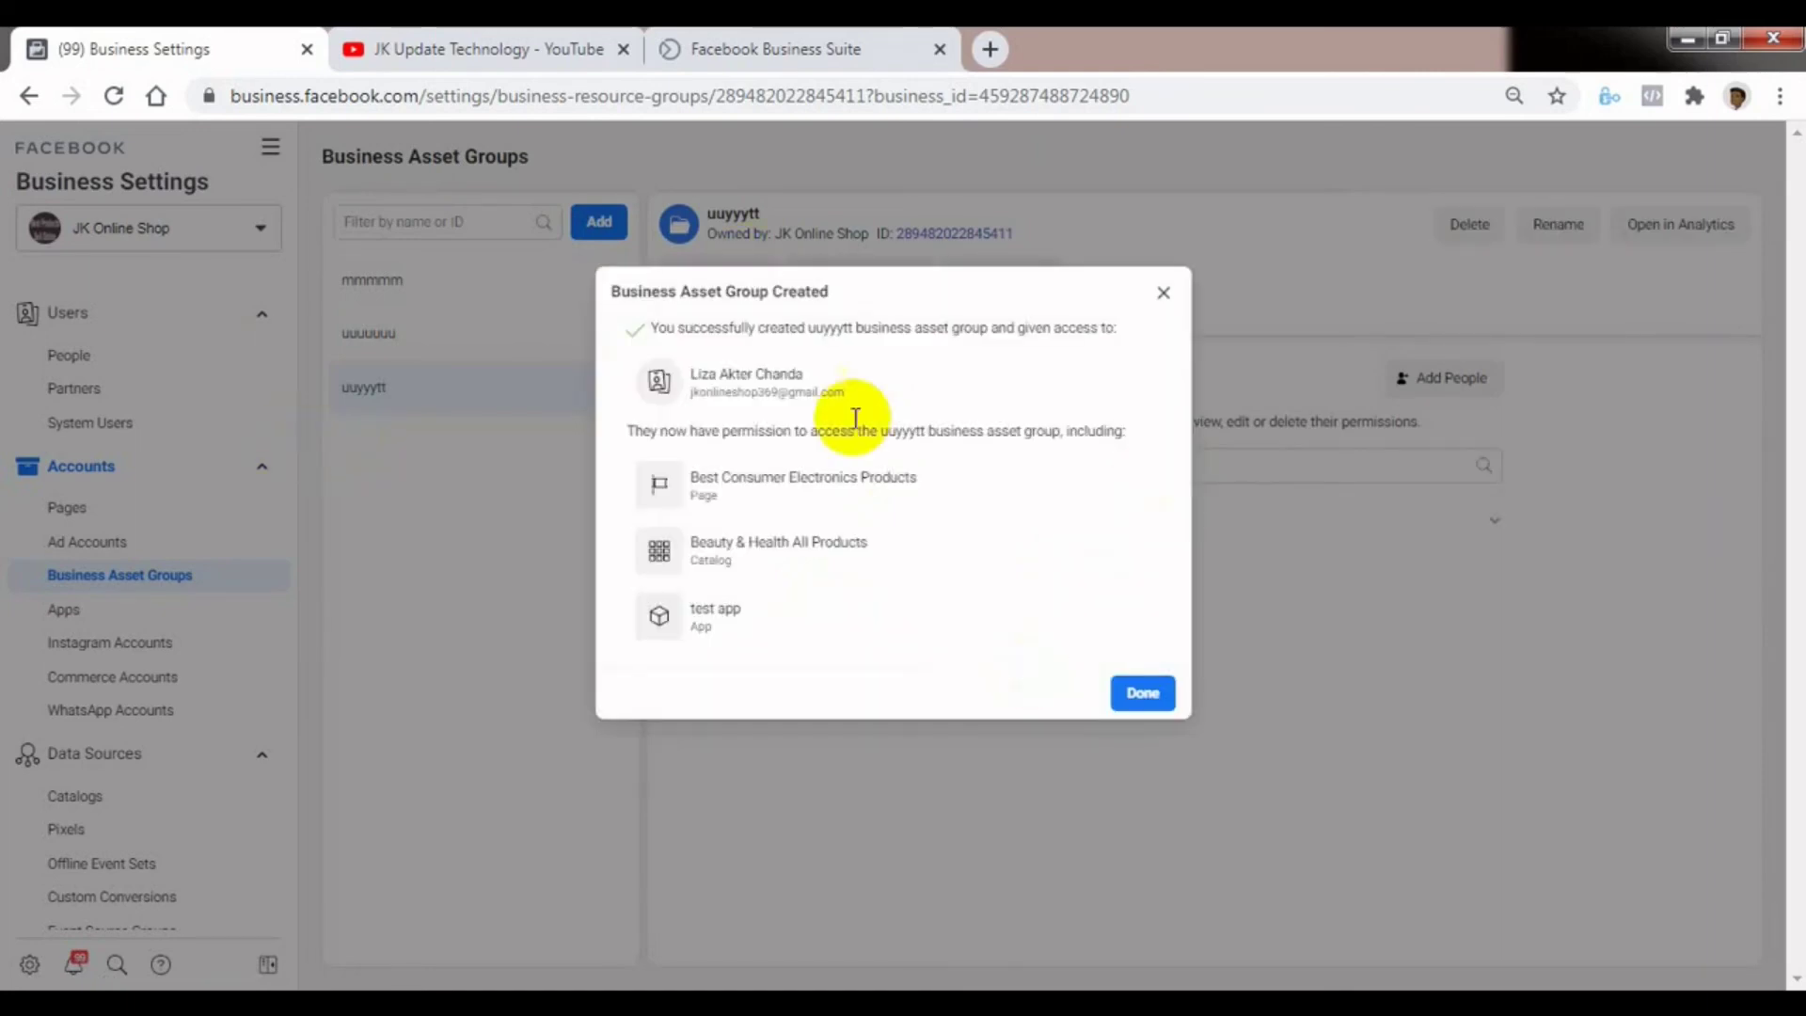
pyautogui.click(1142, 693)
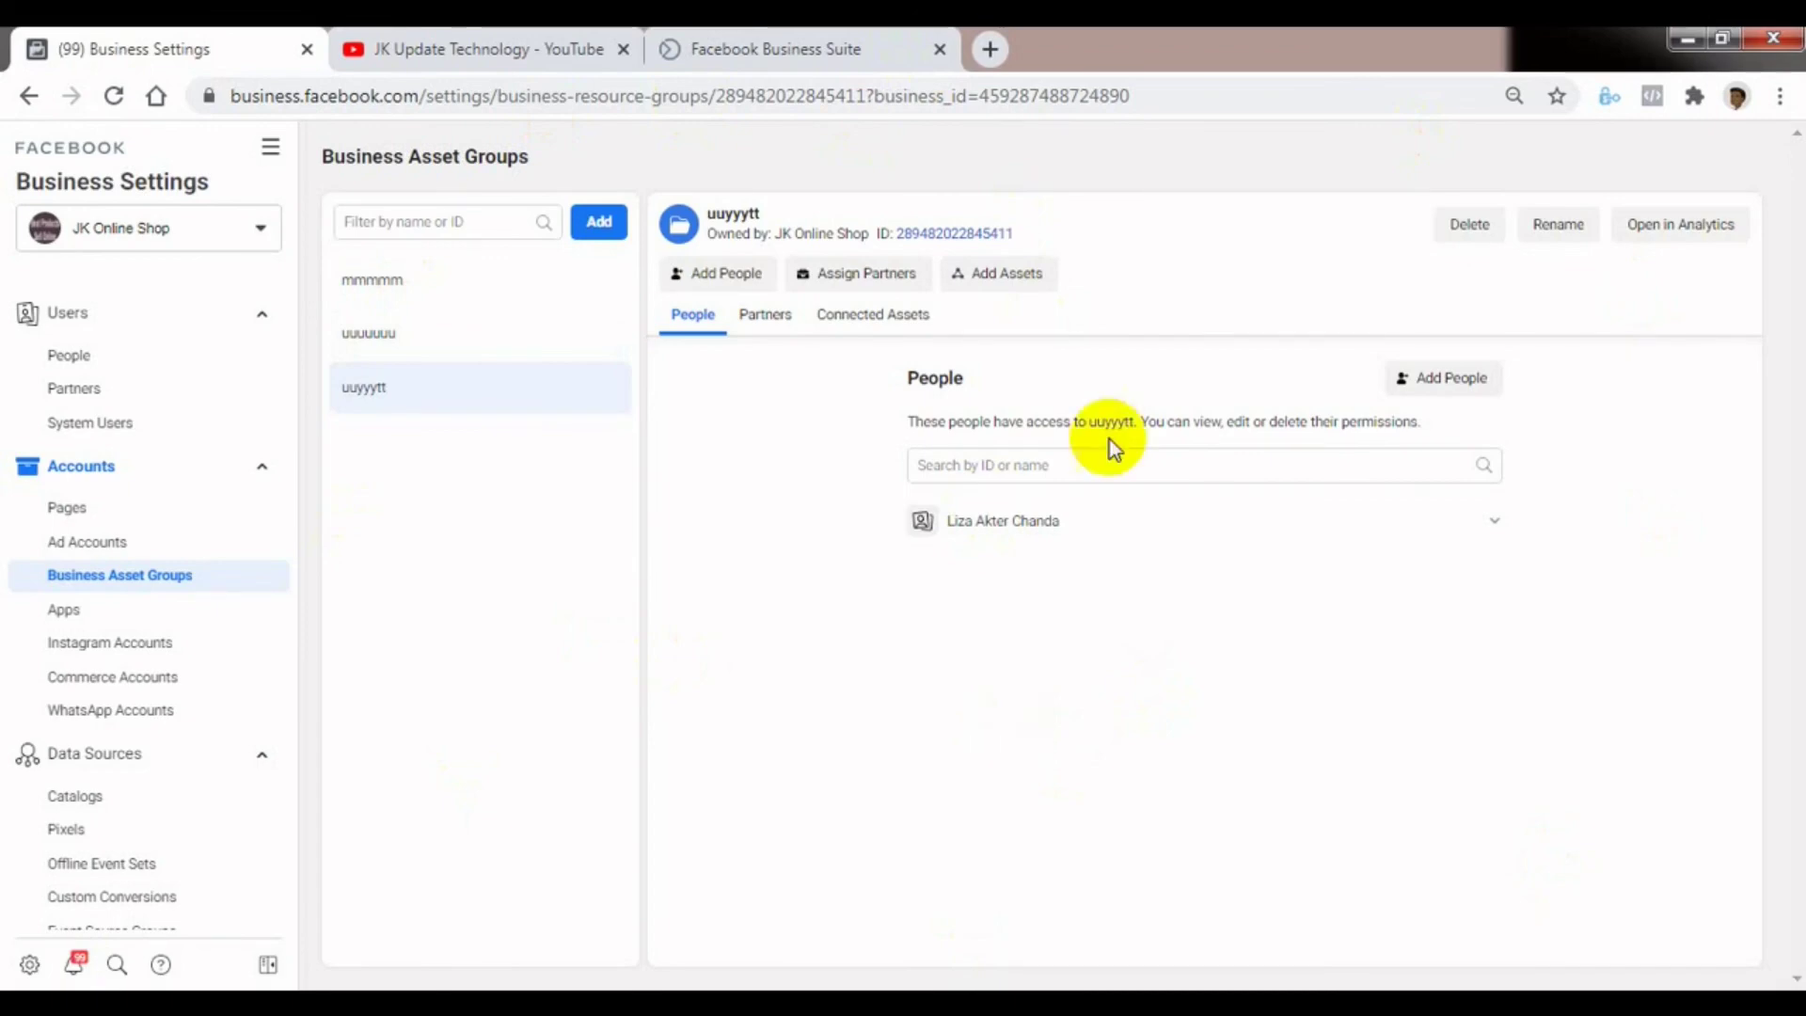
pyautogui.click(598, 222)
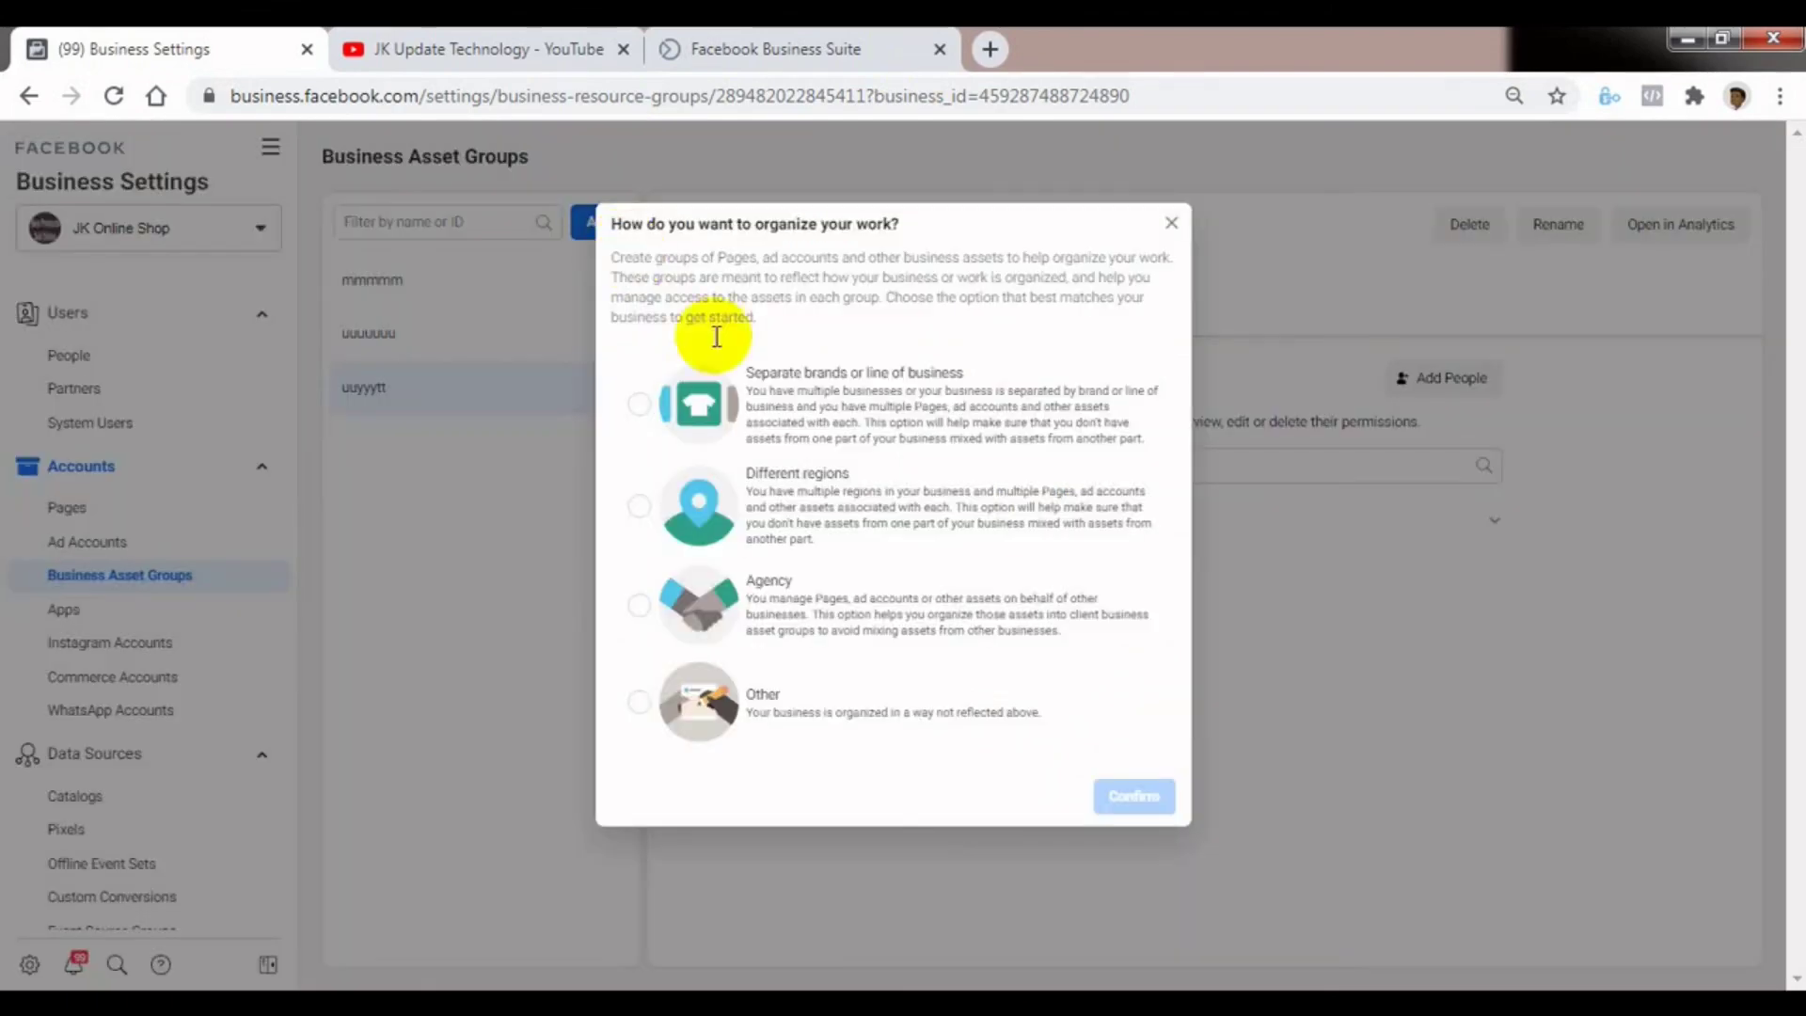
pyautogui.click(1171, 223)
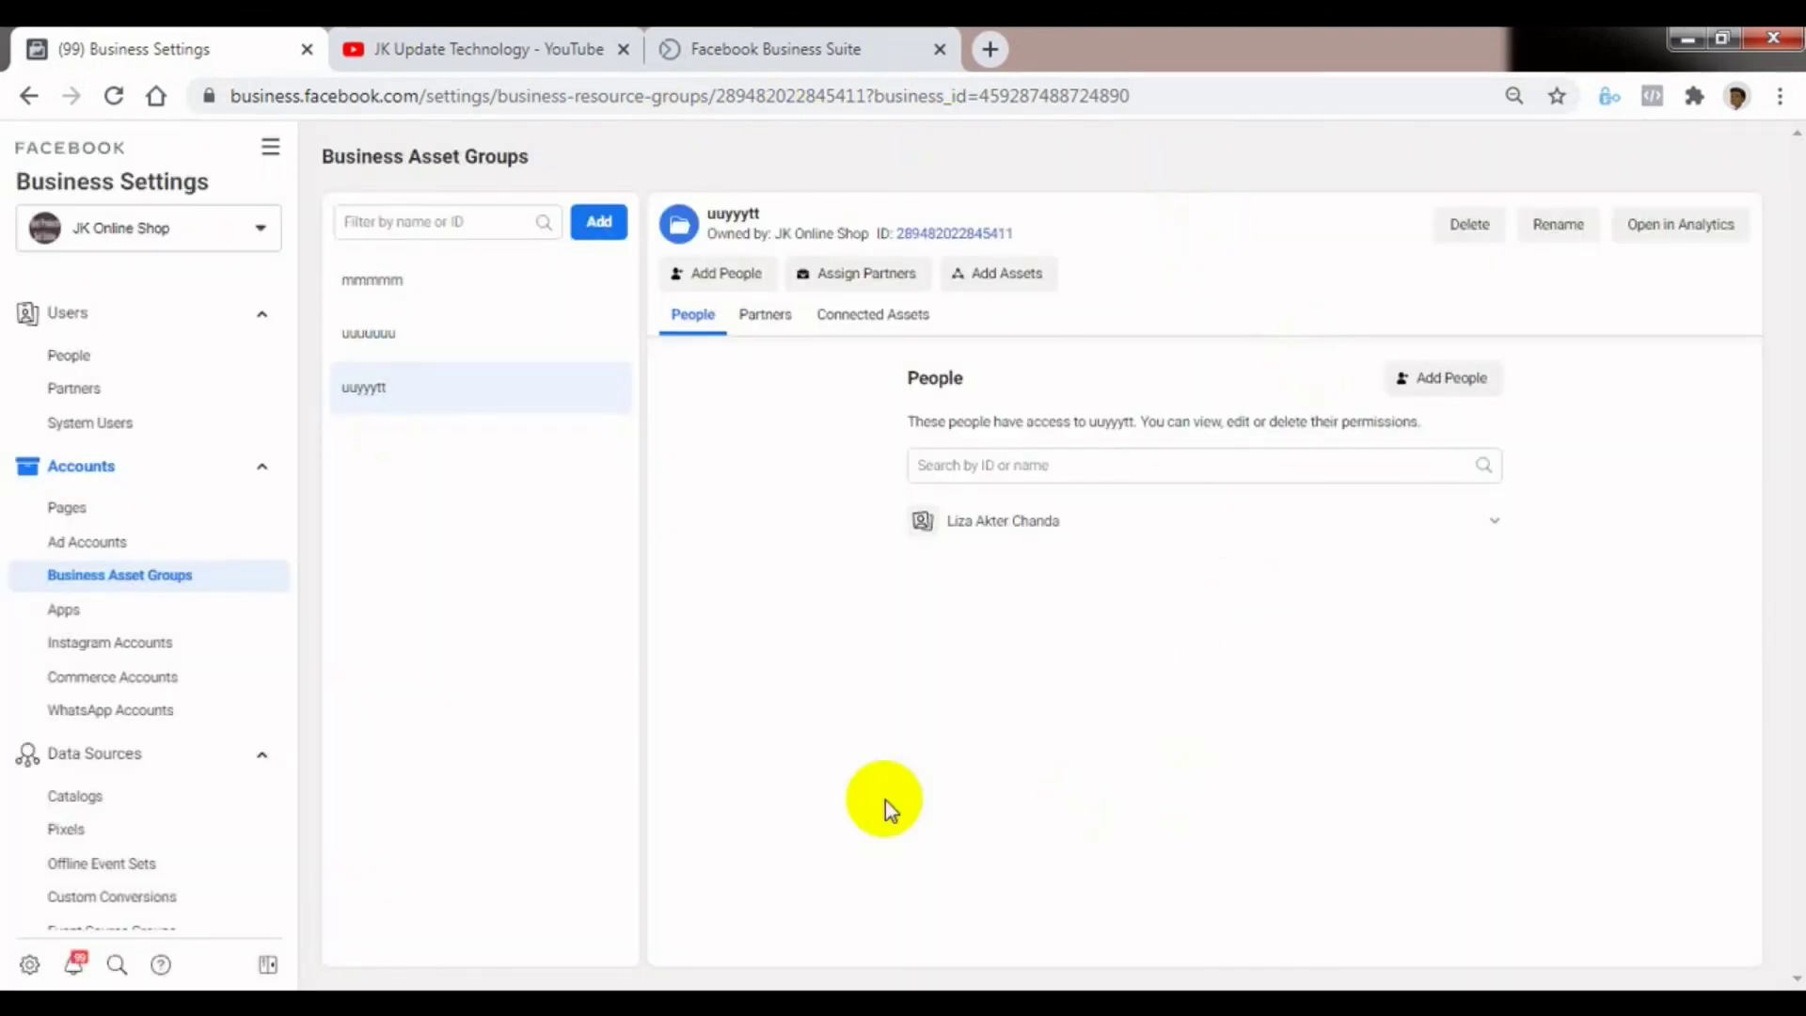